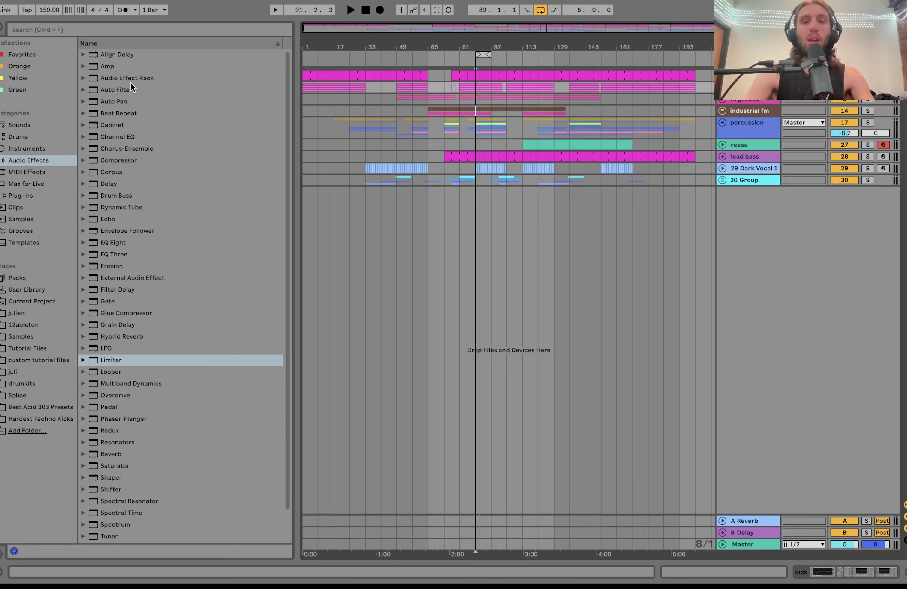
# Step: Unfold the kick group to show its layers and play the looped section from bar 89
pyautogui.click(722, 87)
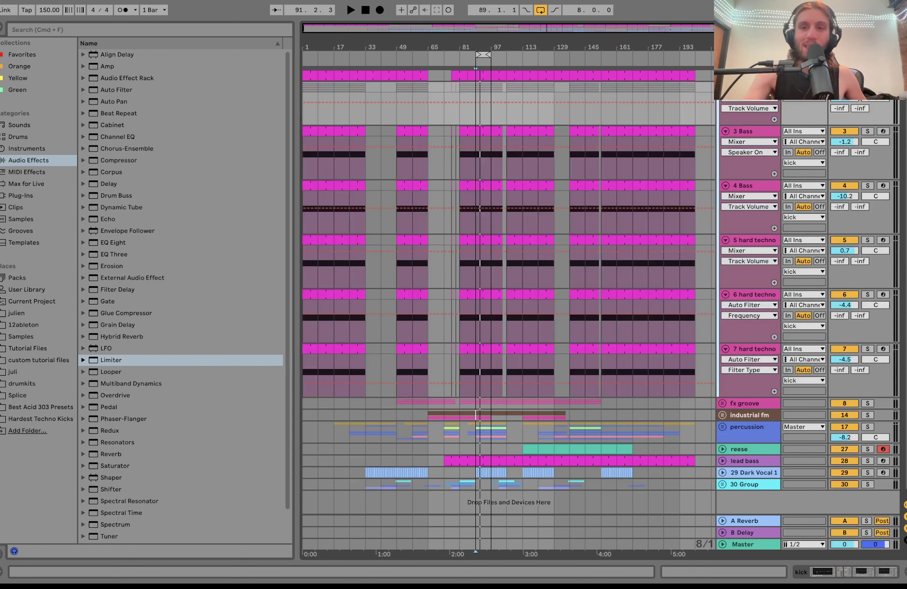
pyautogui.press('space')
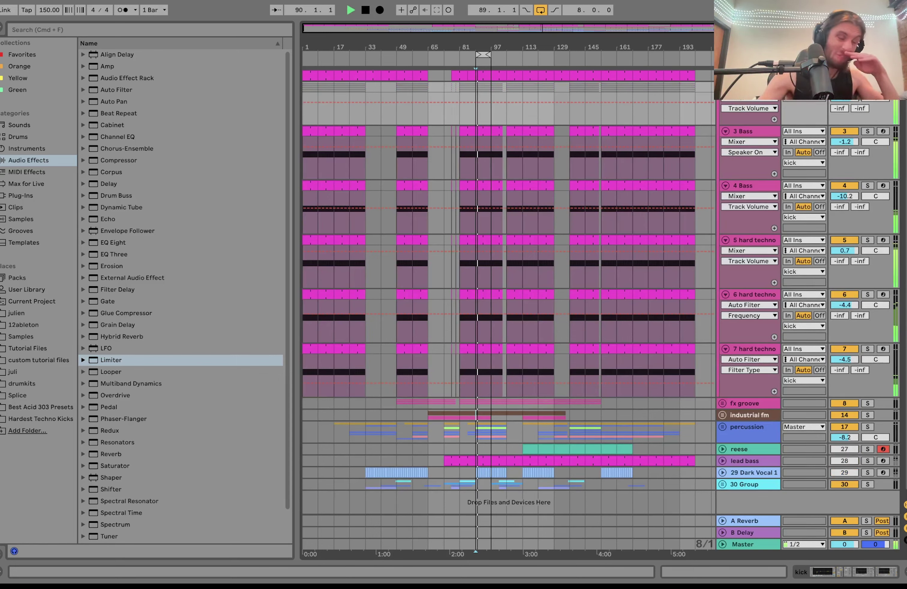
pyautogui.press('space')
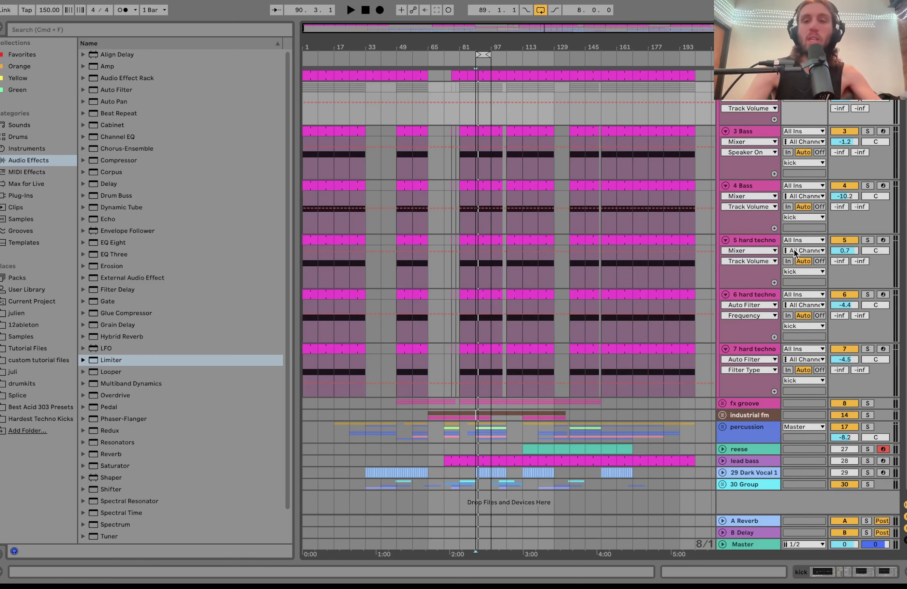
# Step: Solo the 5 hard techno track, show its sampler and audition the looped kick
pyautogui.press('space')
pyautogui.click(867, 240)
pyautogui.click(749, 241)
pyautogui.click(749, 241)
pyautogui.press('space')
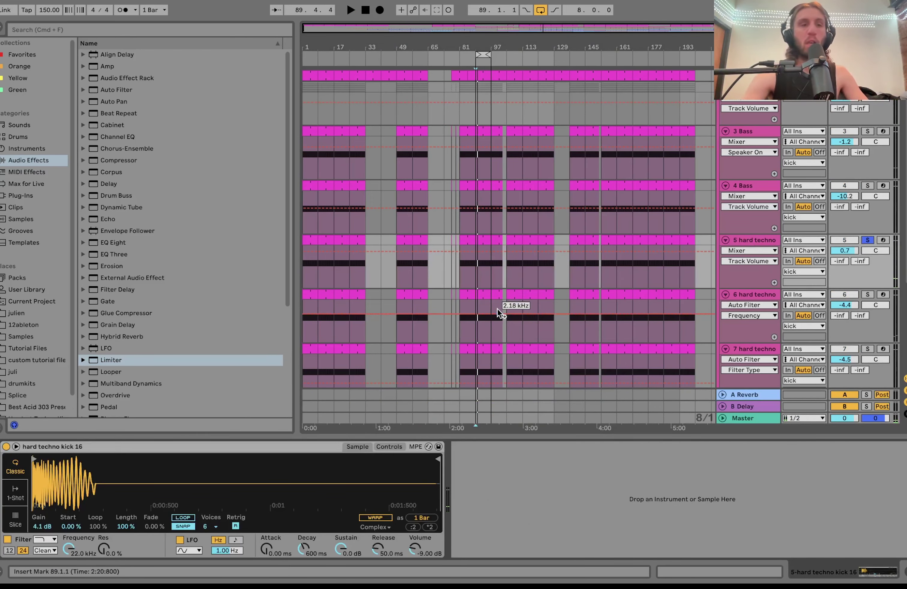
pyautogui.press('space')
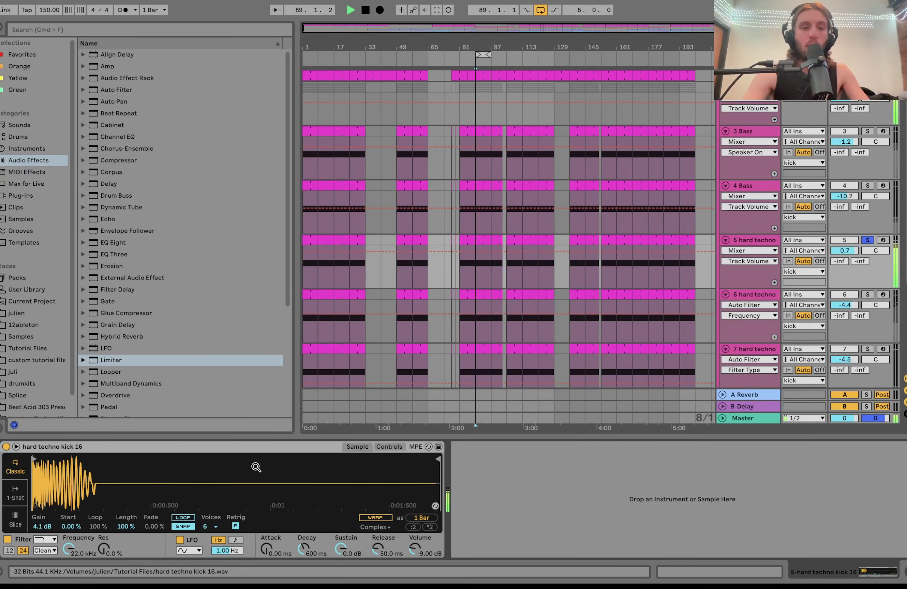
pyautogui.scroll(-5, 548, 311)
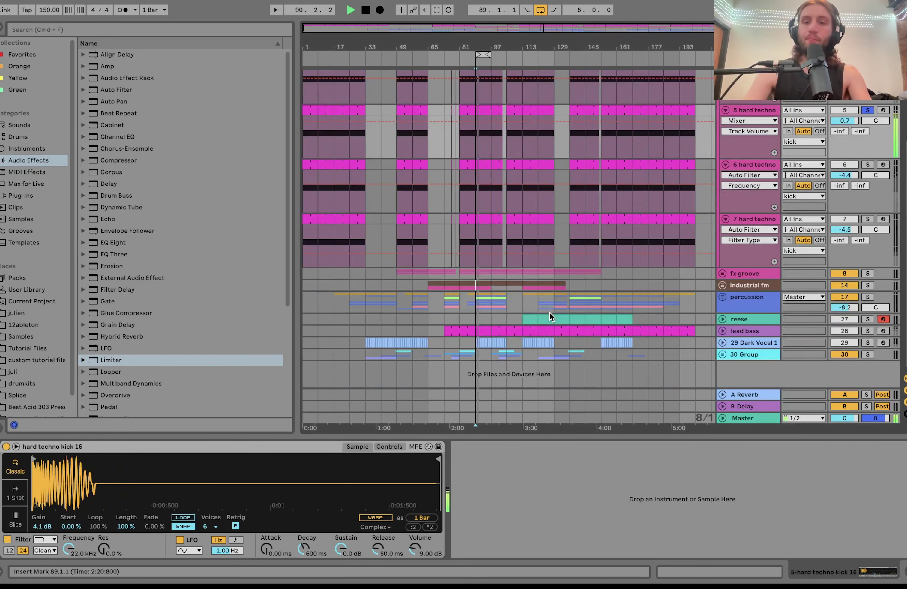
pyautogui.press('space')
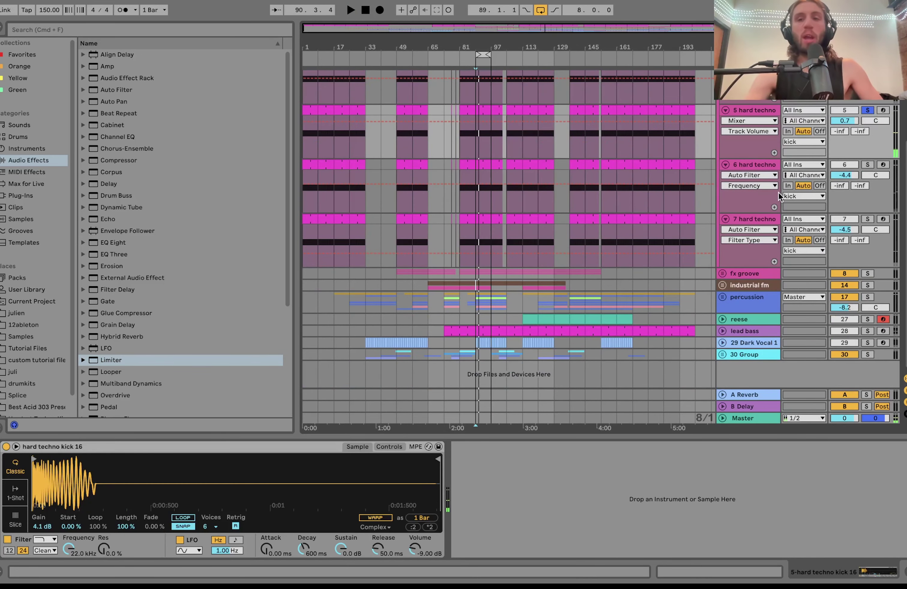
# Step: Solo the 6 hard techno track and listen while examining its EQ Three, Overdrive and Auto Filter chain
pyautogui.press('space')
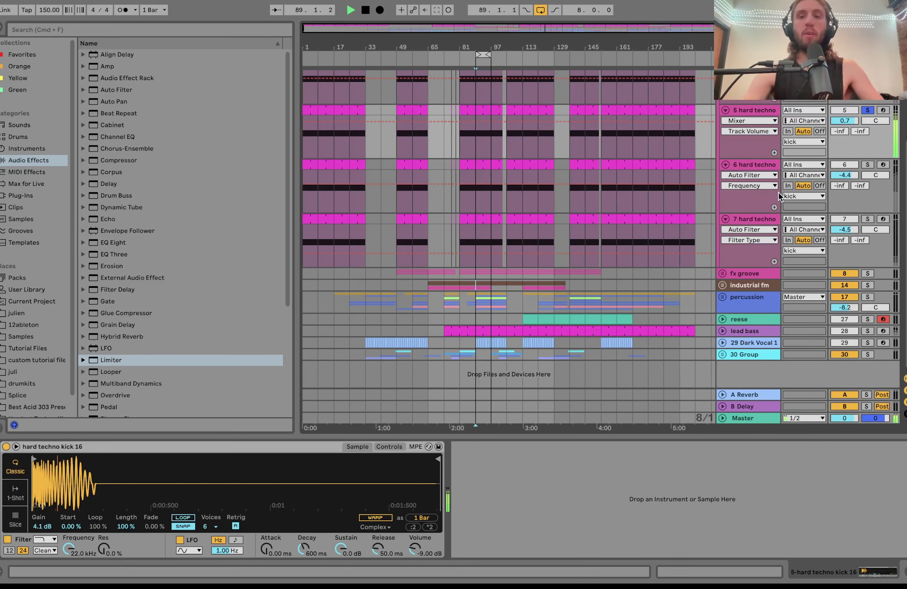
pyautogui.click(868, 164)
pyautogui.click(749, 164)
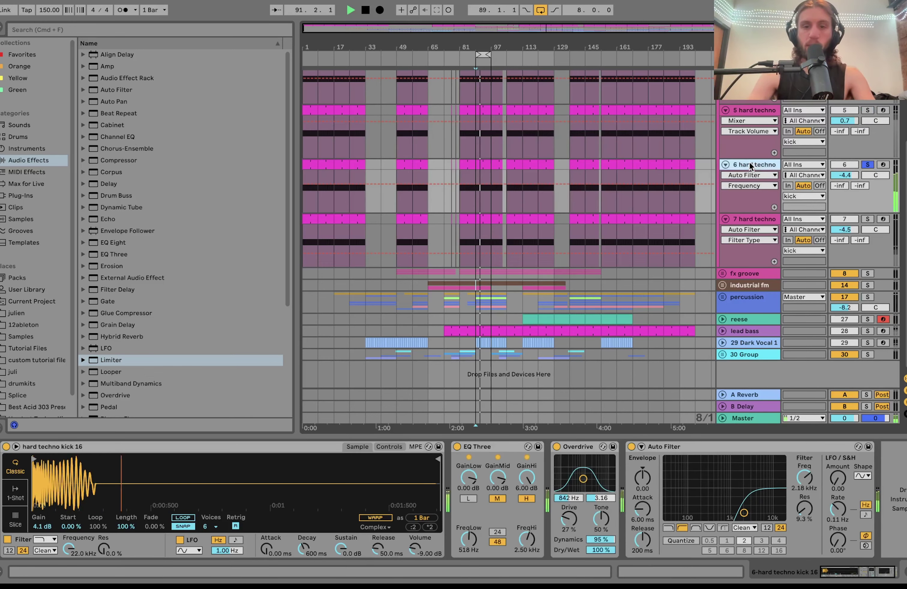
pyautogui.press('space')
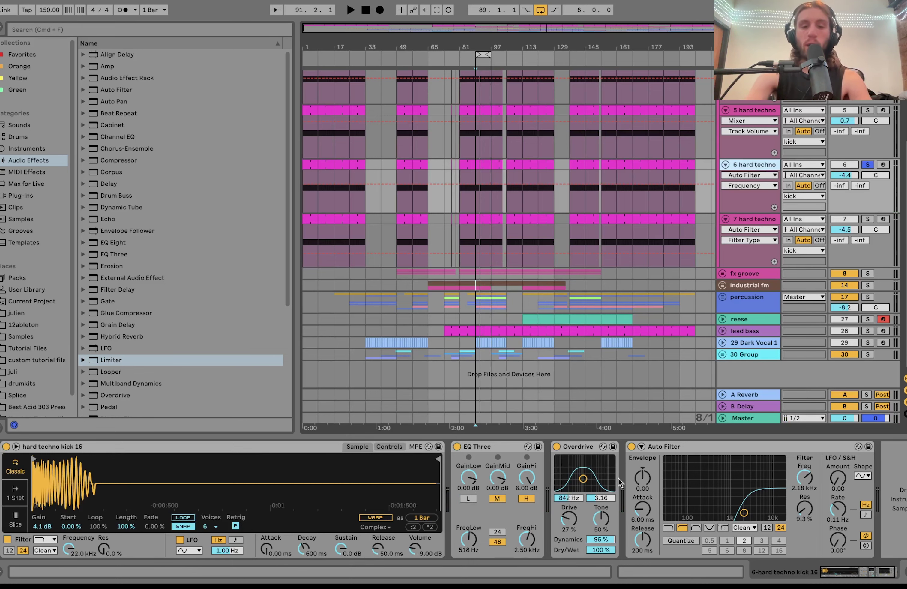
pyautogui.press('space')
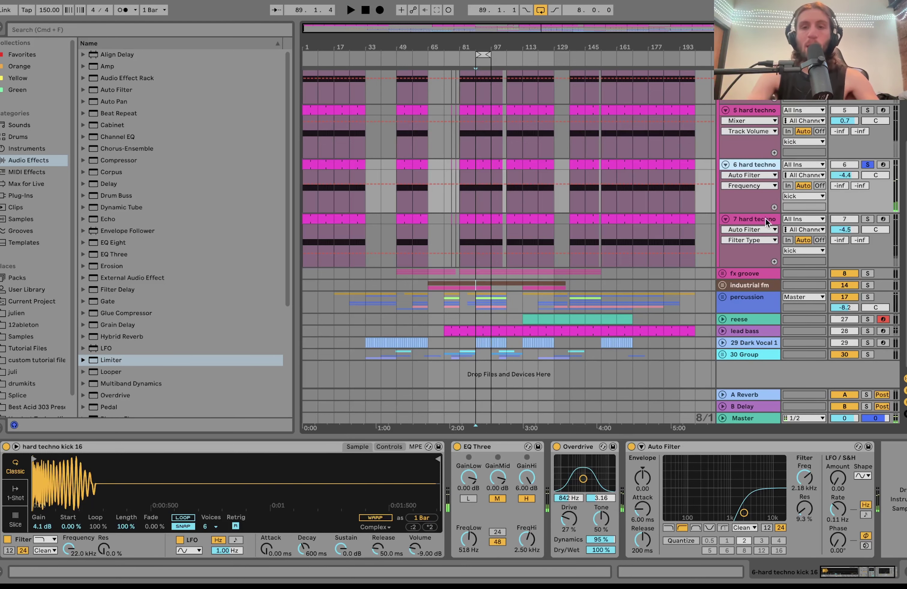
# Step: Add the 5 hard techno track to the solo and play it together with the 6 hard techno track
pyautogui.scroll(1, 858, 141)
pyautogui.click(868, 124)
pyautogui.press('space')
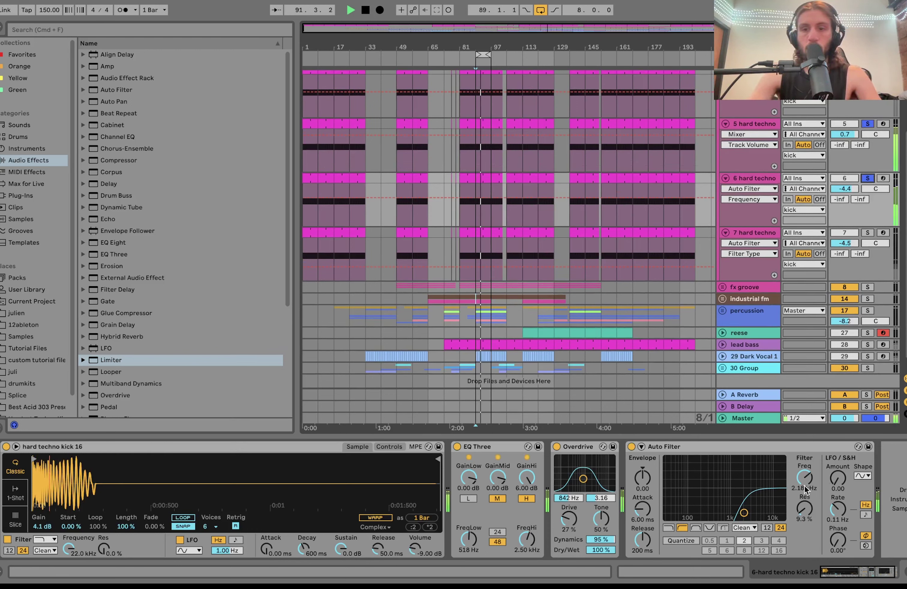
pyautogui.press('space')
# Step: Solo the 7 hard techno track by itself, then return the solo to the 6 and 5 hard techno tracks
pyautogui.click(868, 232)
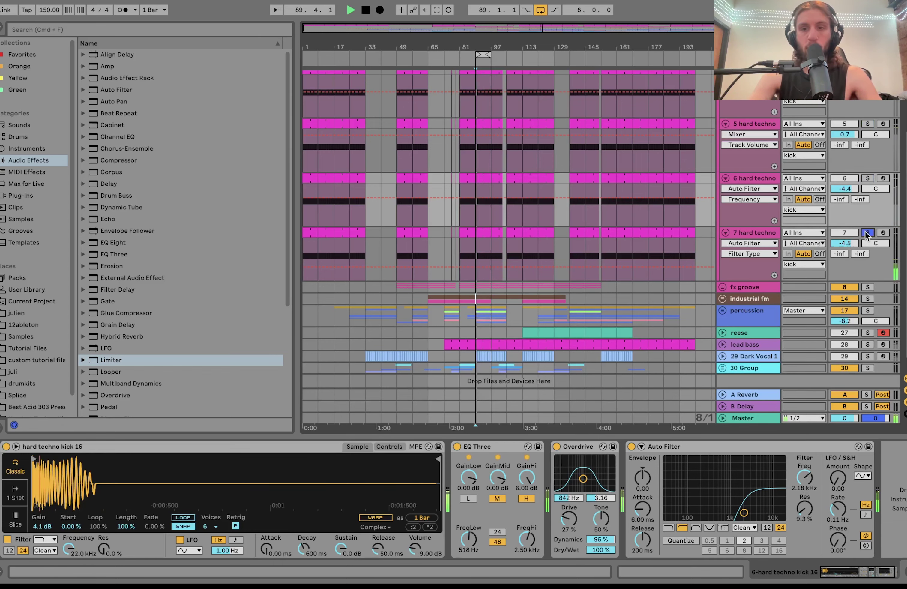
pyautogui.click(866, 178)
pyautogui.keyDown('super'); pyautogui.click(867, 125); pyautogui.keyUp('super')
pyautogui.scroll(5, 867, 122)
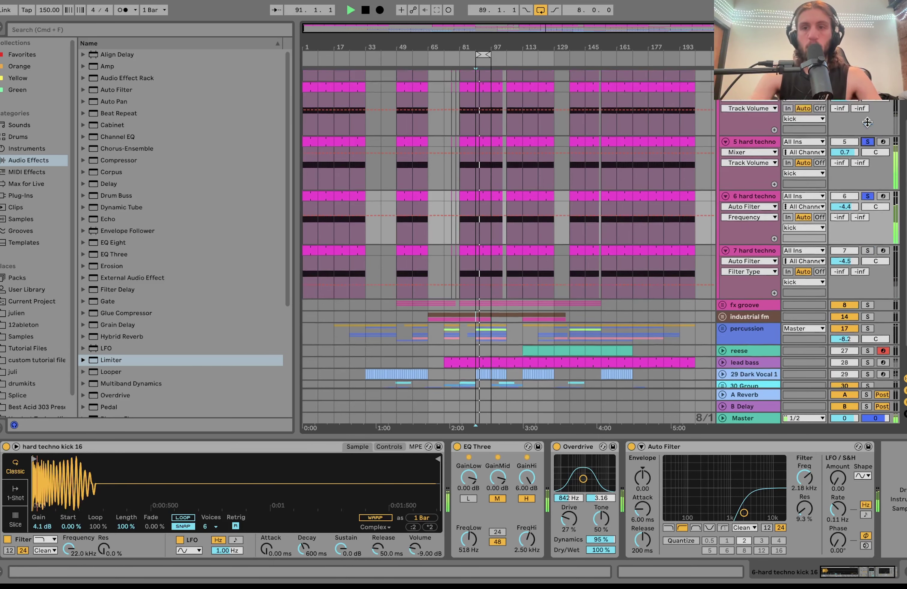
# Step: Add the 3 Bass track to the two soloed hard techno layers and play them together
pyautogui.press('space')
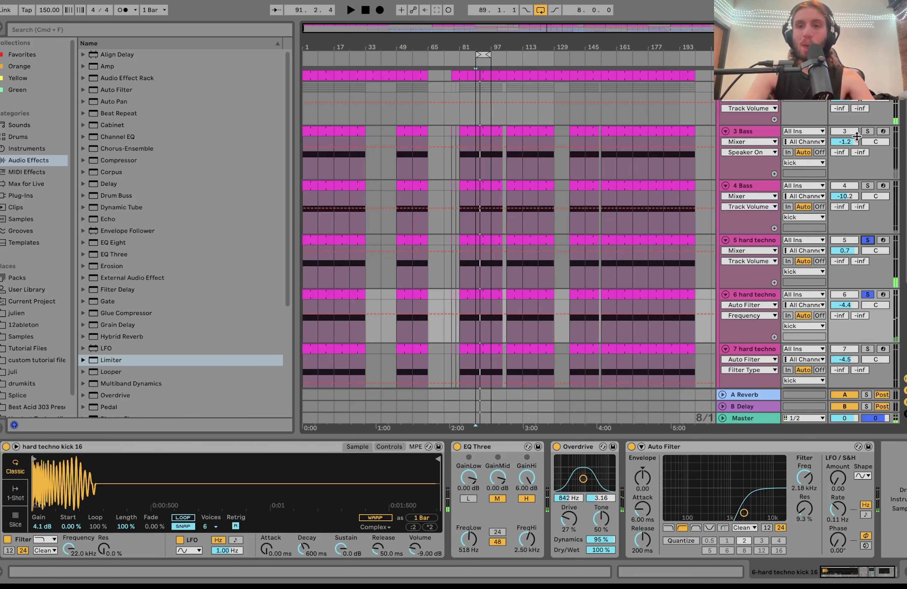
pyautogui.keyDown('super'); pyautogui.click(867, 131); pyautogui.keyUp('super')
pyautogui.press('space')
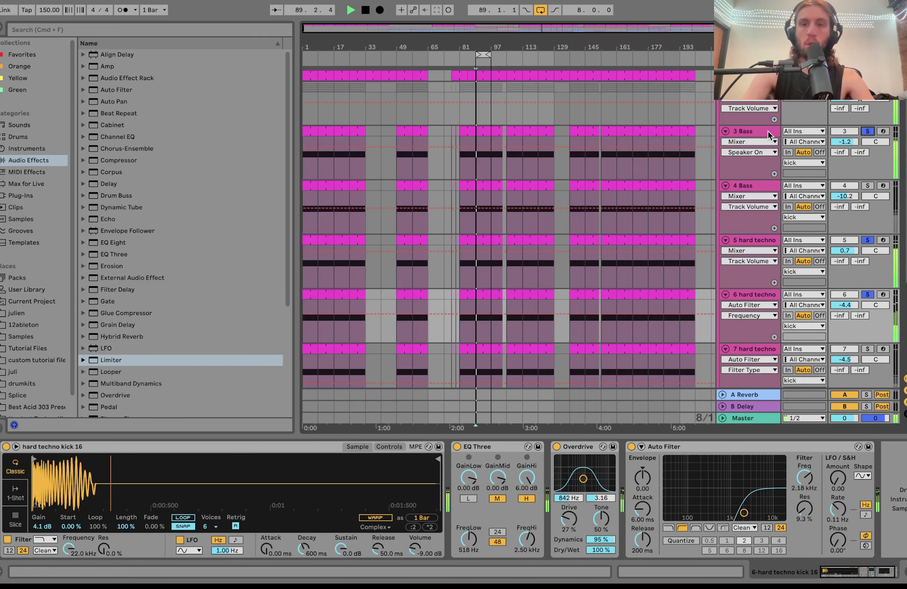
# Step: Solo only the 3 Bass track and listen while examining its sampler, sidechain Compressor and Auto Filter
pyautogui.click(768, 131)
pyautogui.click(867, 131)
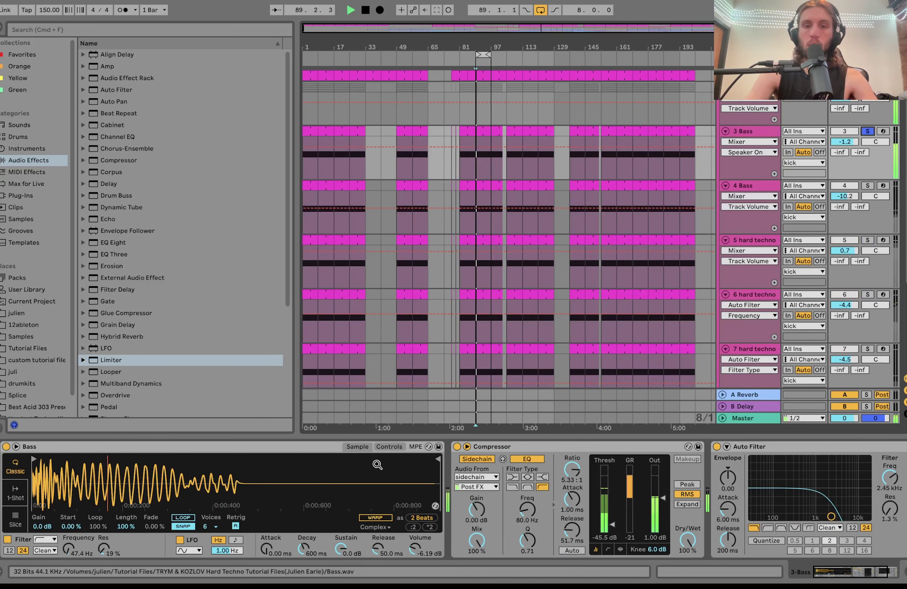
pyautogui.hscroll(3, 373, 470)
pyautogui.hscroll(-5, 367, 477)
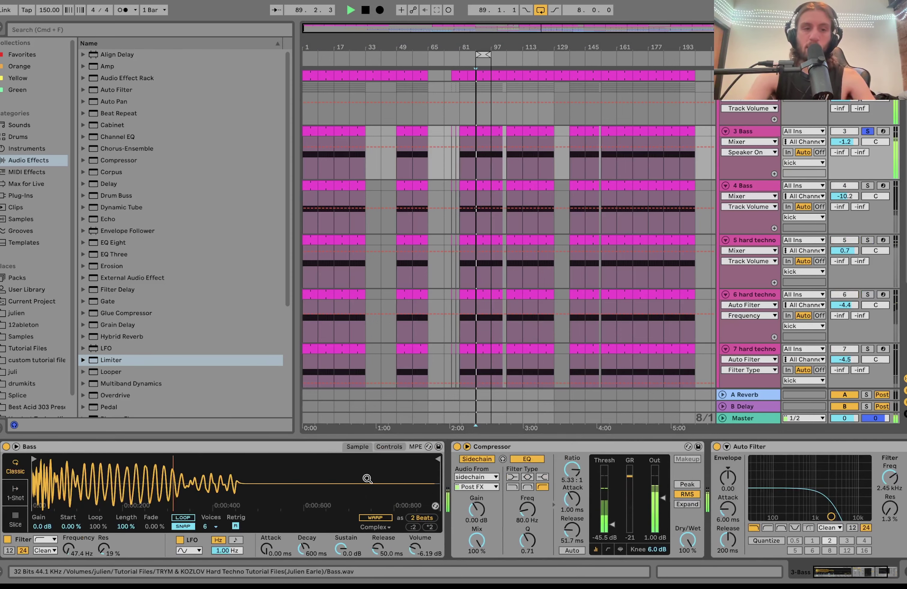
pyautogui.hscroll(5, 367, 479)
pyautogui.press('space')
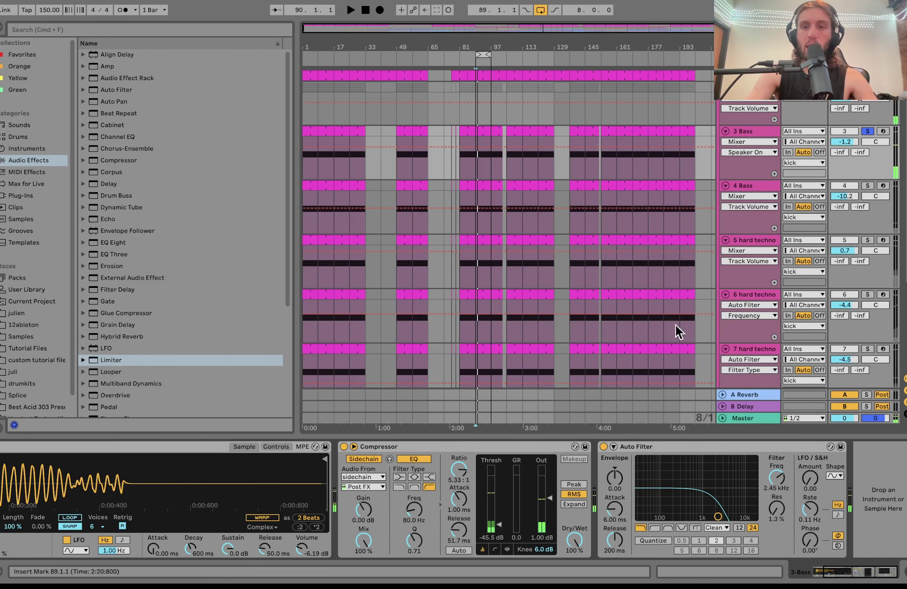
# Step: Solo only the 4 Bass track, show its device chain and audition the loop
pyautogui.click(867, 186)
pyautogui.click(740, 186)
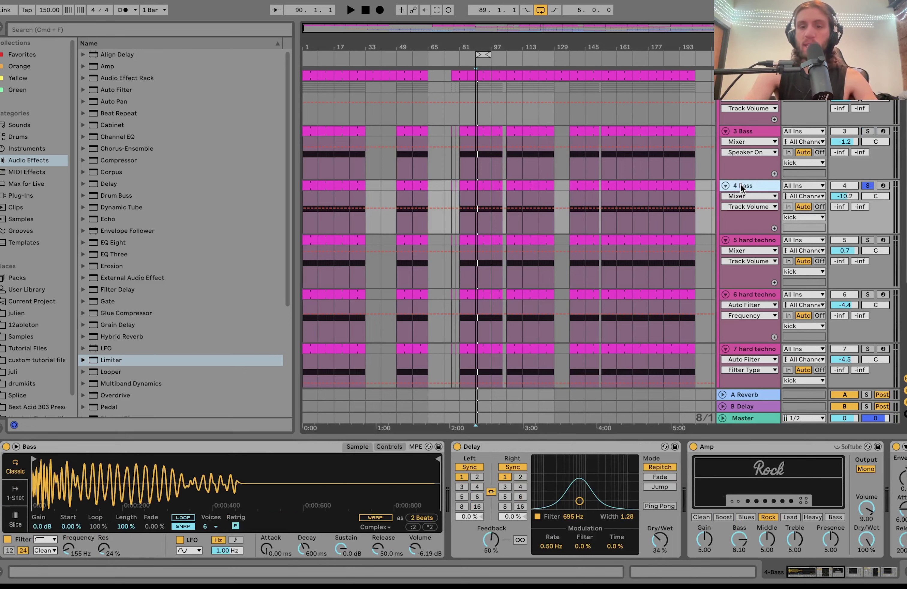
pyautogui.press('space')
pyautogui.press('space')
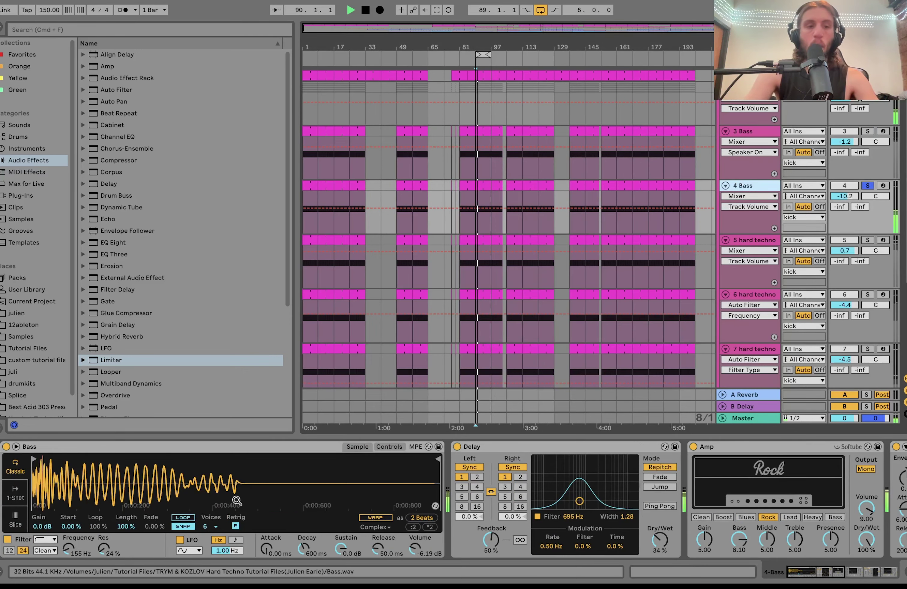
pyautogui.hscroll(5, 256, 500)
pyautogui.hscroll(-5, 256, 499)
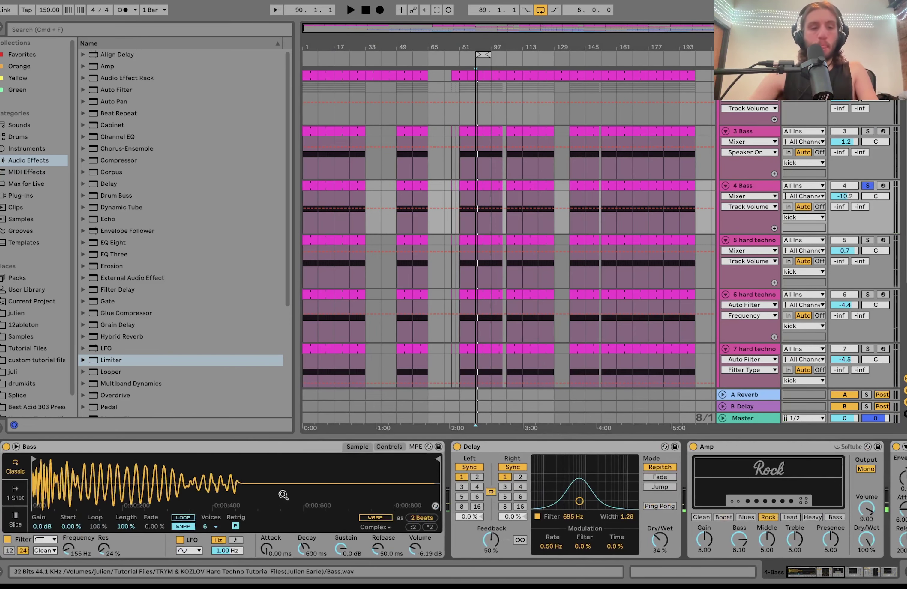
pyautogui.press('space')
# Step: Show the 4 Bass sampler's filter and envelope controls and examine the Delay and Amp that follow it
pyautogui.click(389, 447)
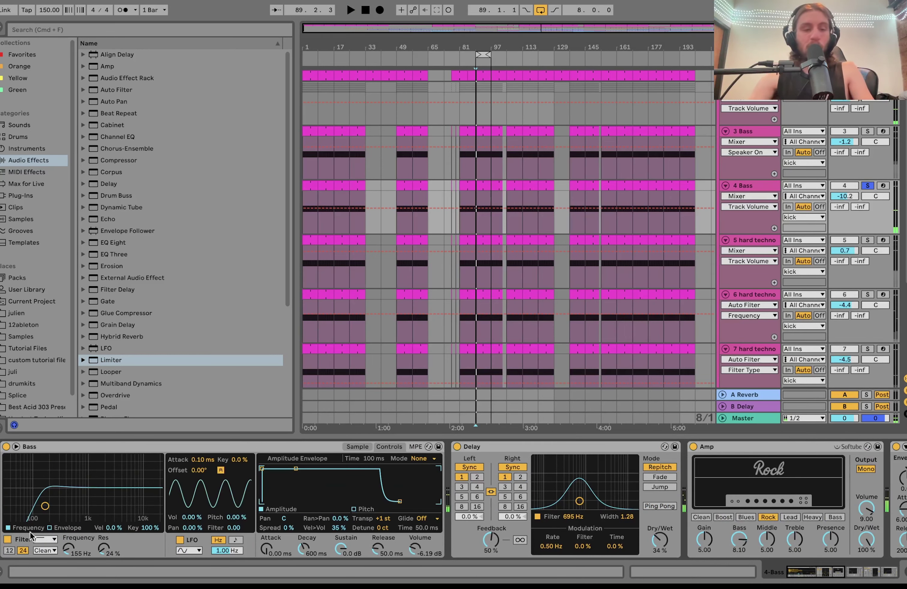
pyautogui.hscroll(3, 599, 476)
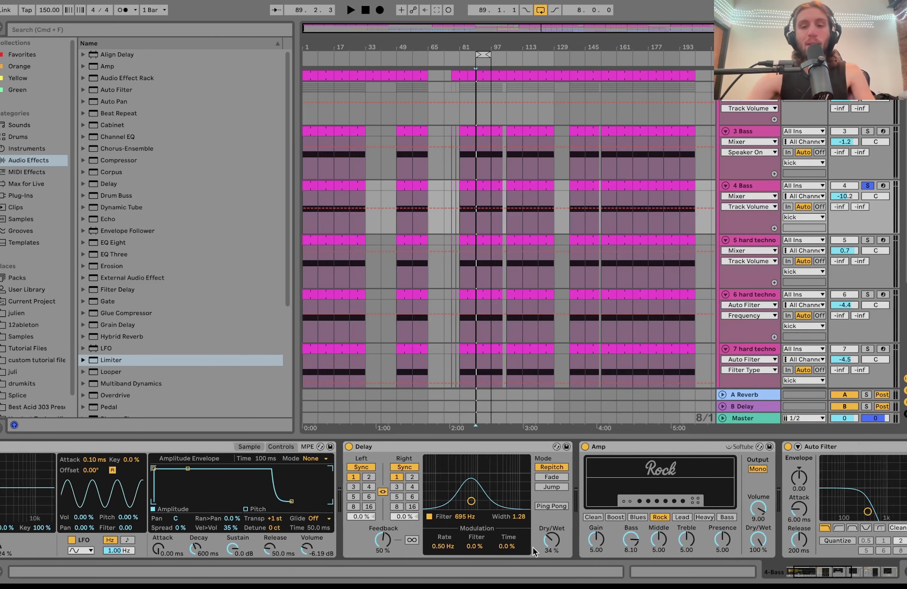
pyautogui.hscroll(8, 598, 476)
# Step: Compare 4 Bass with the Auto Filter after the Amp off and on, then examine the rest of its chain
pyautogui.click(505, 447)
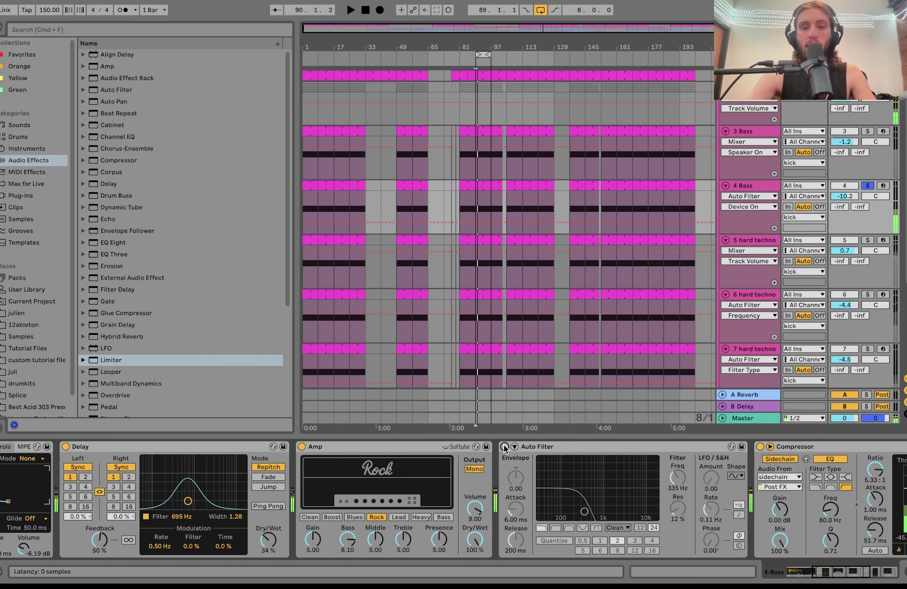
pyautogui.click(504, 447)
pyautogui.hscroll(12, 567, 478)
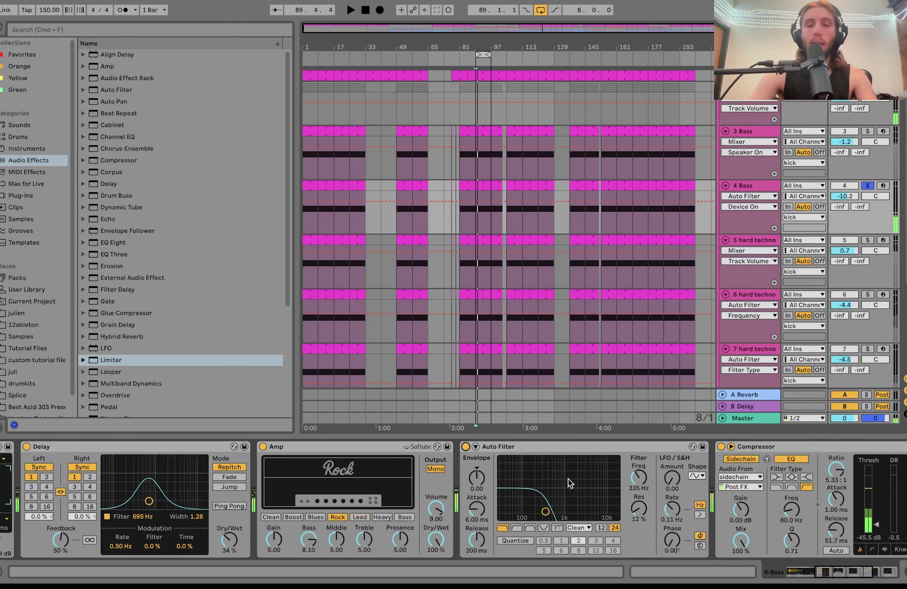
pyautogui.hscroll(2, 566, 478)
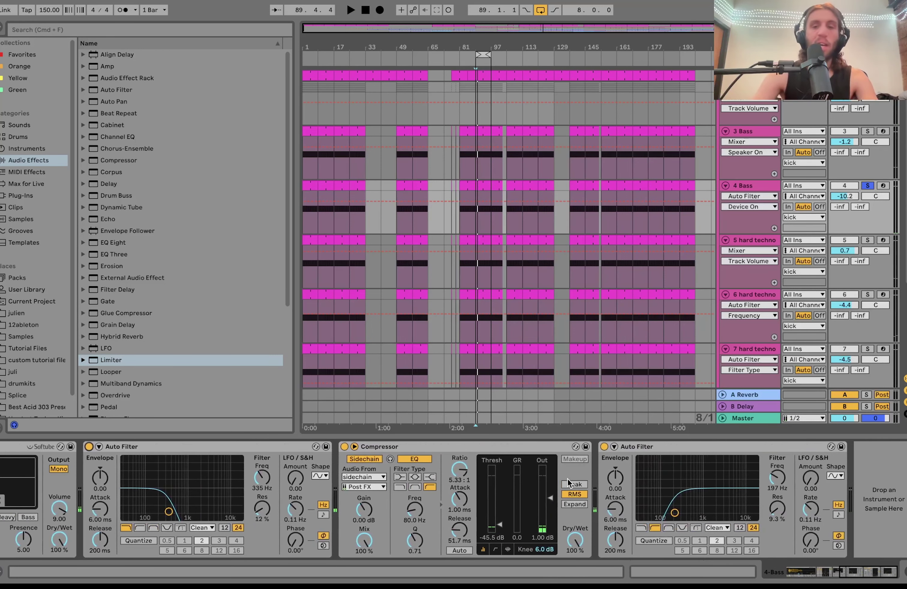
# Step: Audition 3 Bass alone and layered with 4 Bass, then clear the solos to hear all kick layers
pyautogui.click(868, 131)
pyautogui.press('space')
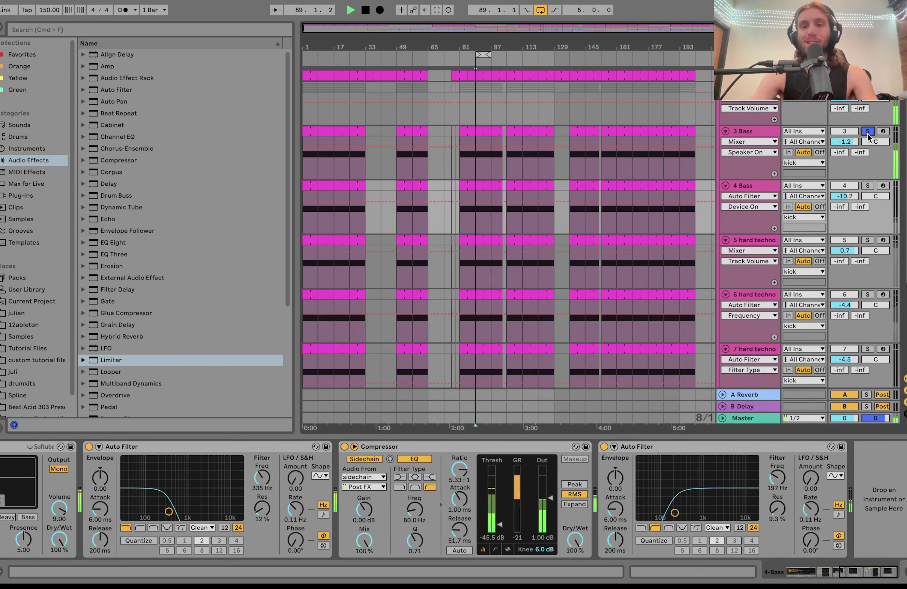
pyautogui.keyDown('super'); pyautogui.click(868, 186); pyautogui.keyUp('super')
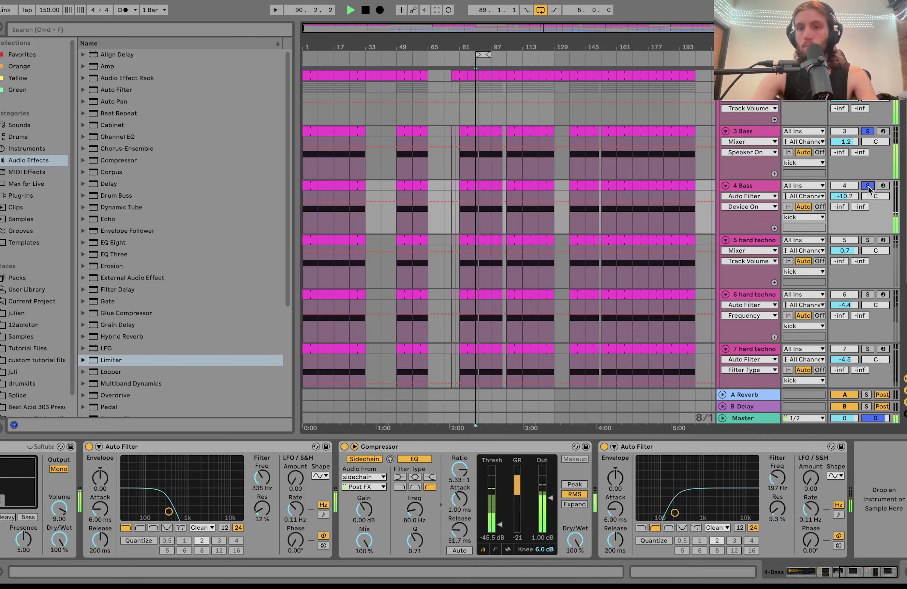
pyautogui.click(868, 186)
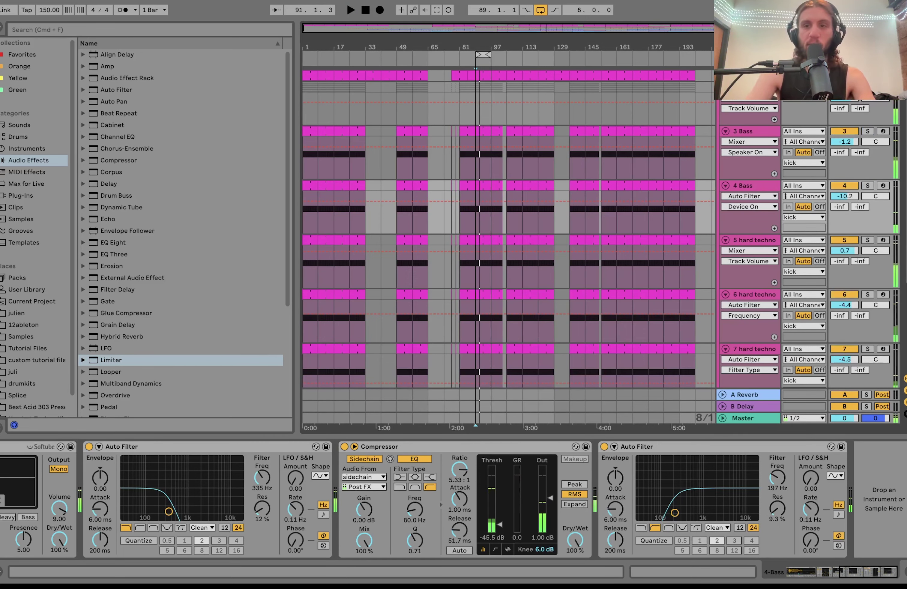
# Step: Solo the 7 hard techno track and listen while examining its EQ Three, Overdrive, Auto Filter, Delay and Amp chain
pyautogui.scroll(-5, 834, 240)
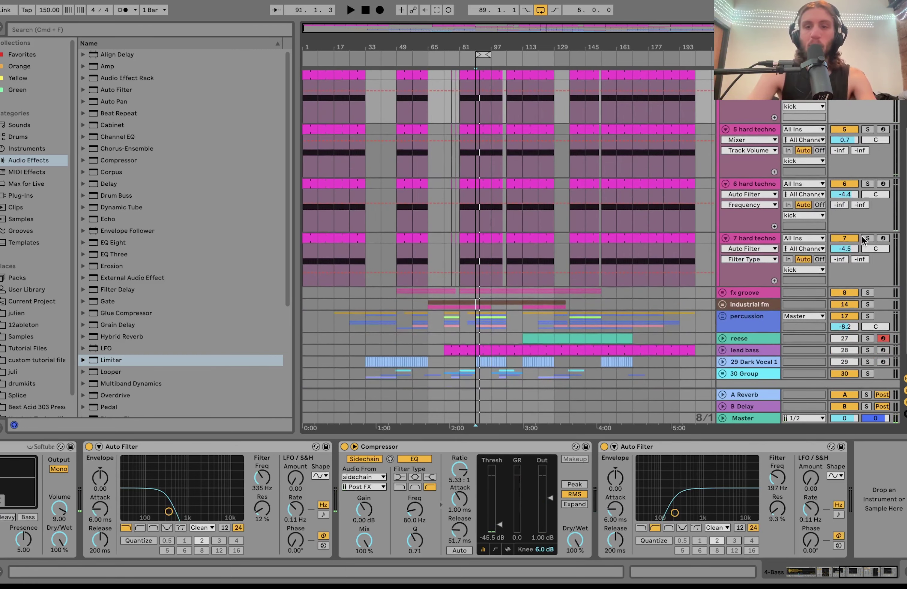
pyautogui.click(866, 238)
pyautogui.click(757, 241)
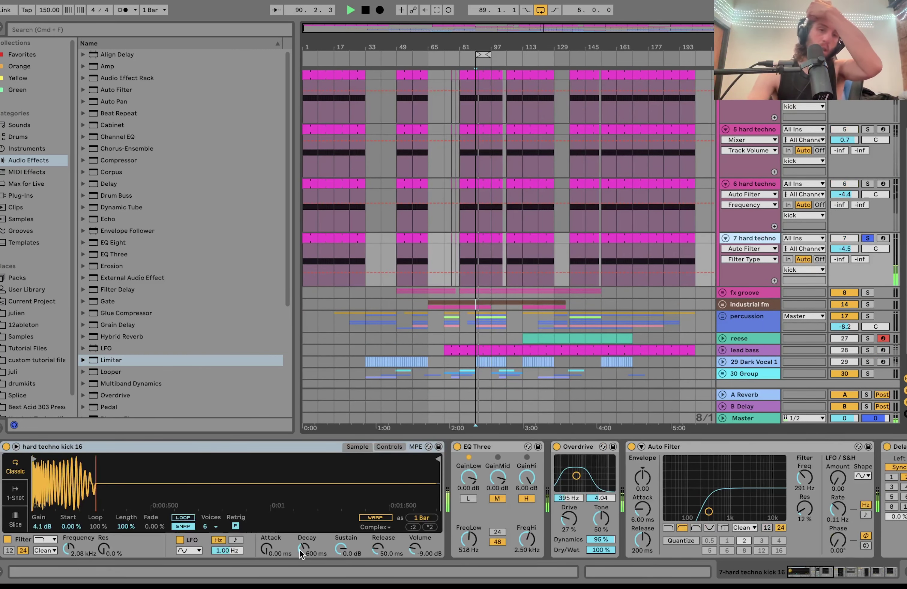
pyautogui.press('space')
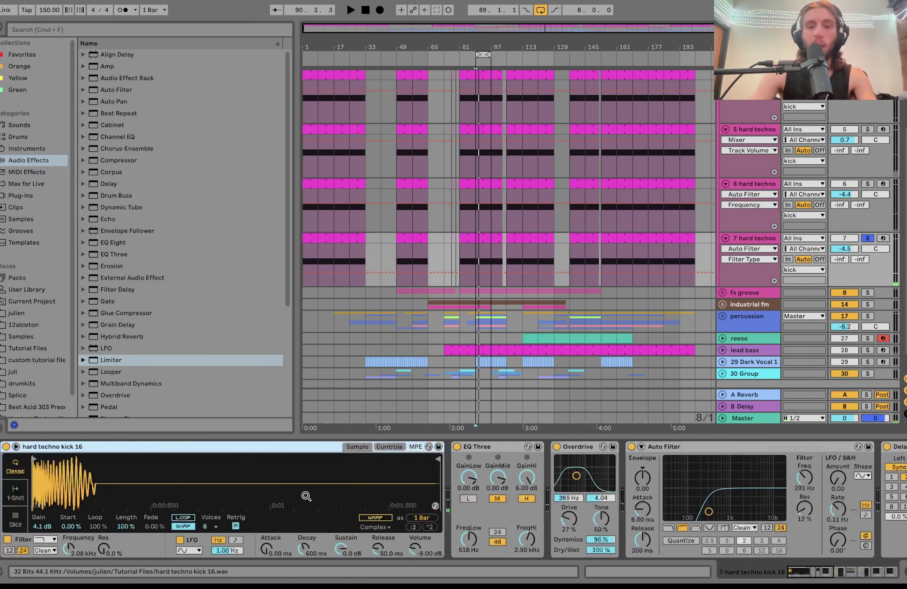
pyautogui.hscroll(5, 306, 496)
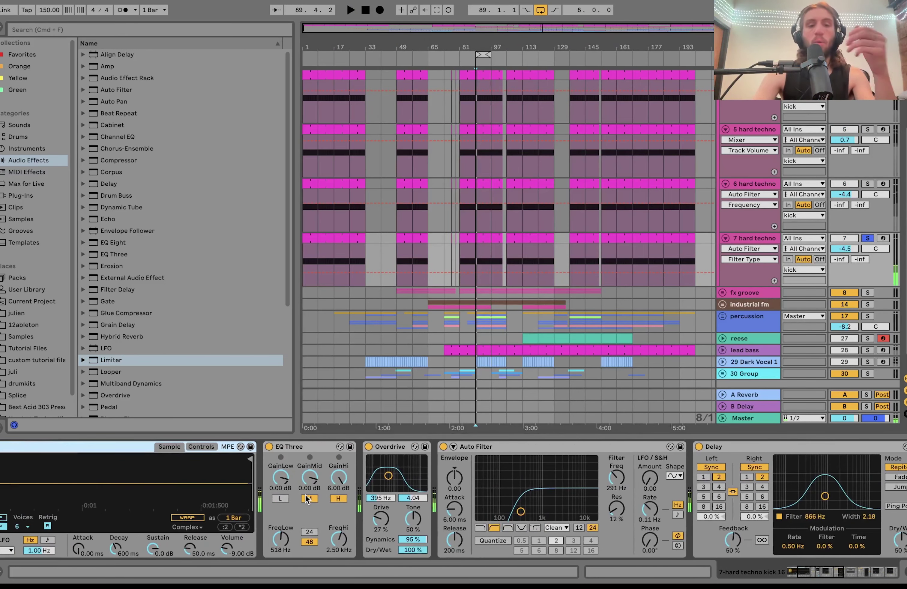
pyautogui.hscroll(7, 388, 501)
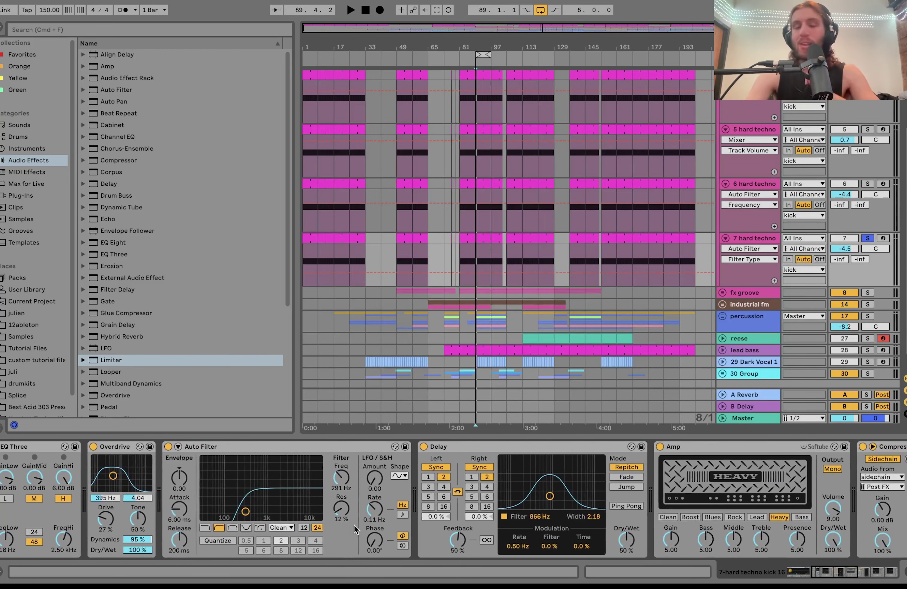
# Step: Examine the 7 hard techno chain from the Delay and Amp through the sidechained Compressor to the two final Auto Filters while listening
pyautogui.hscroll(3, 592, 529)
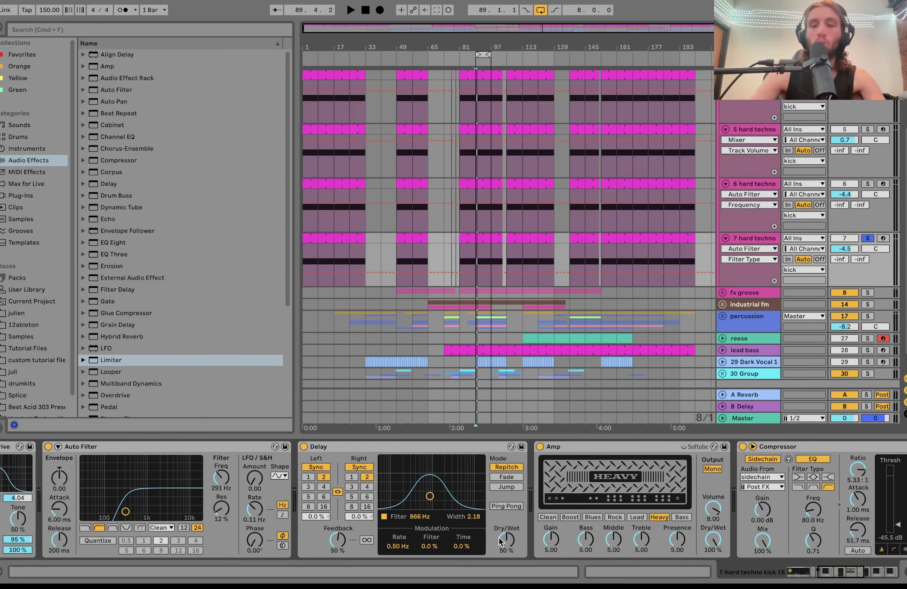
pyautogui.hscroll(7, 587, 554)
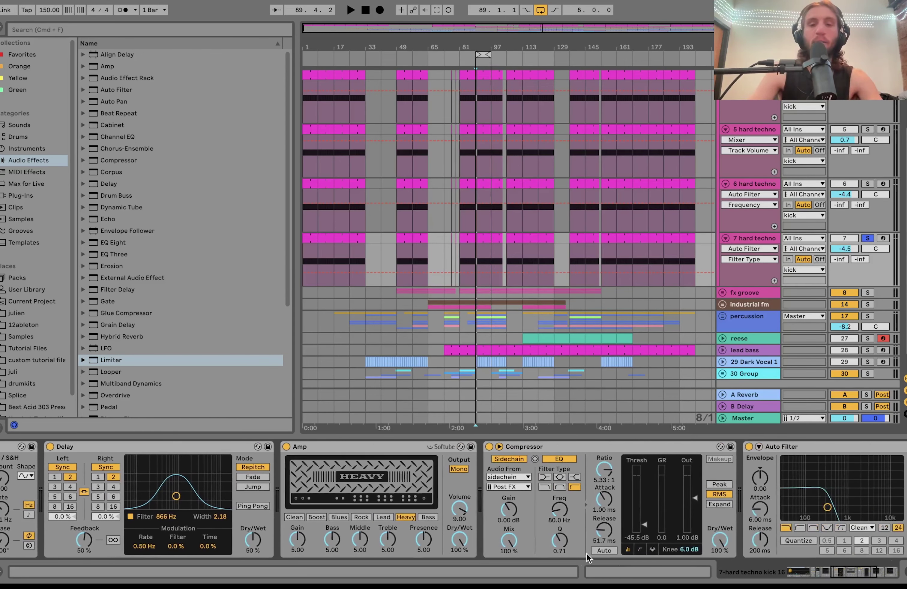
pyautogui.hscroll(4, 586, 554)
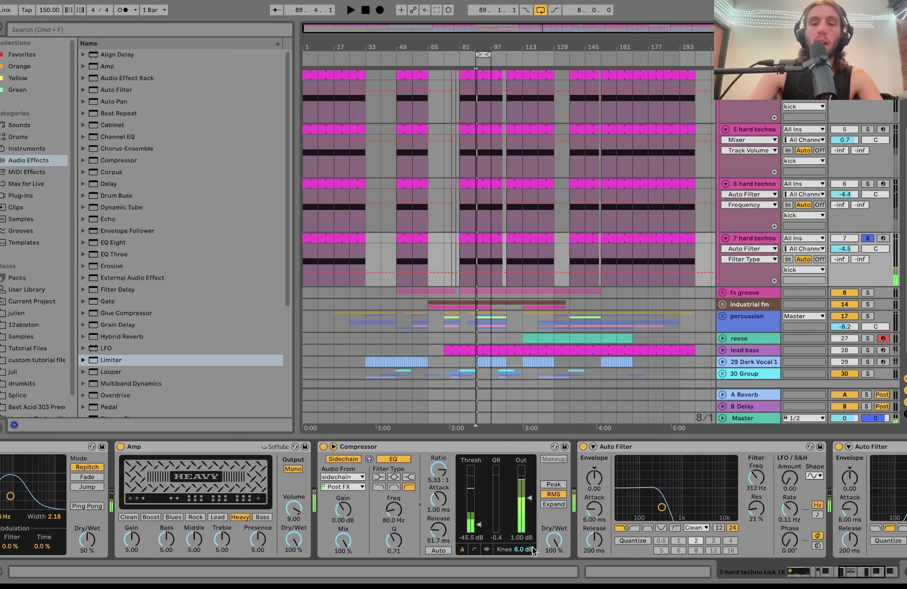
pyautogui.hscroll(6, 532, 549)
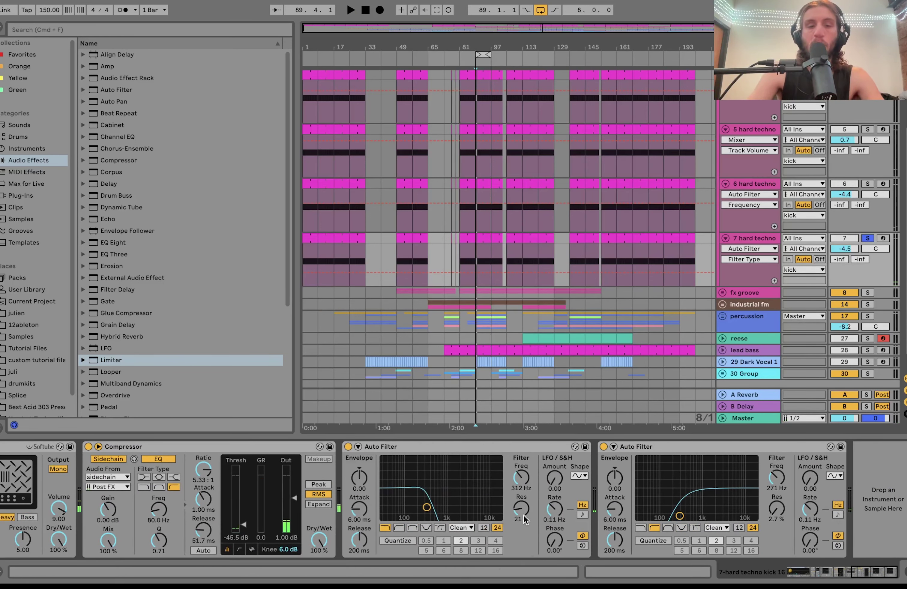
pyautogui.hscroll(-6, 650, 470)
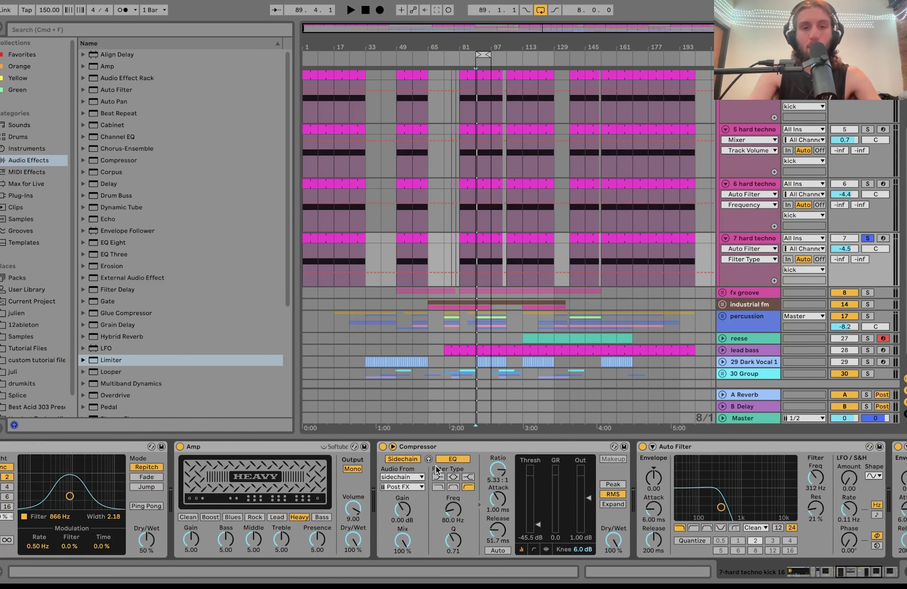
pyautogui.hscroll(6, 542, 478)
pyautogui.scroll(4, 777, 329)
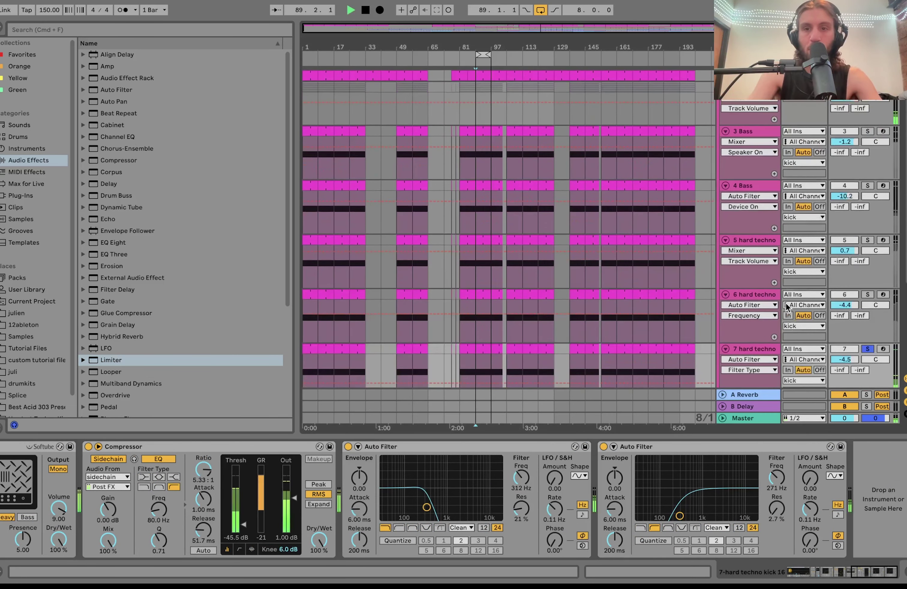
pyautogui.press('space')
pyautogui.press('space')
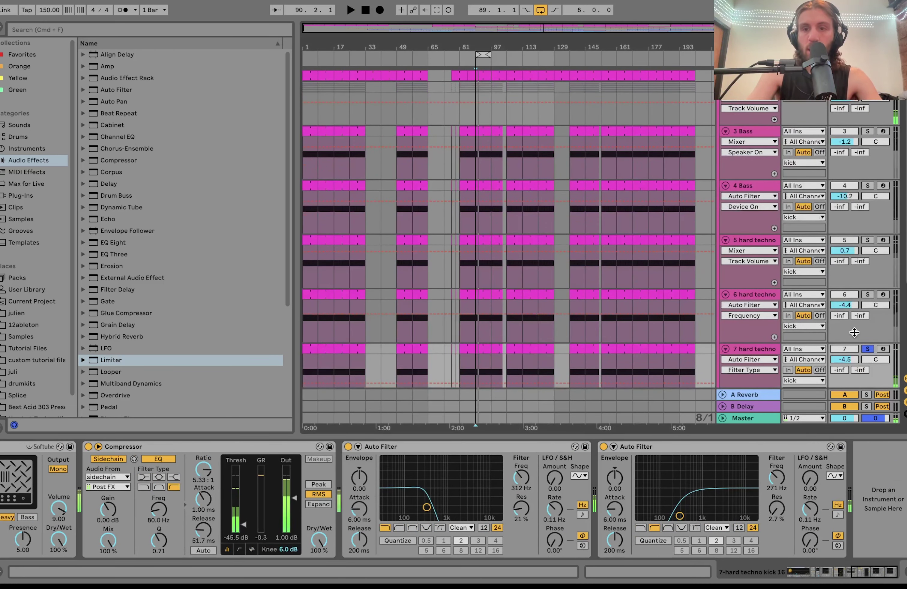
# Step: Clear the solo and compare the kick group with the 7 hard techno track deactivated and activated
pyautogui.click(845, 350)
pyautogui.click(849, 131)
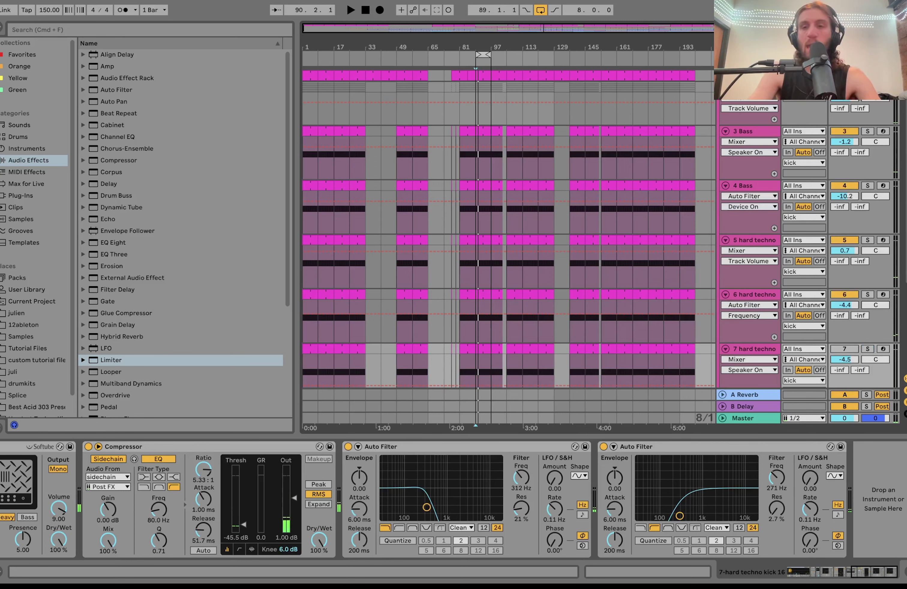
pyautogui.press('space')
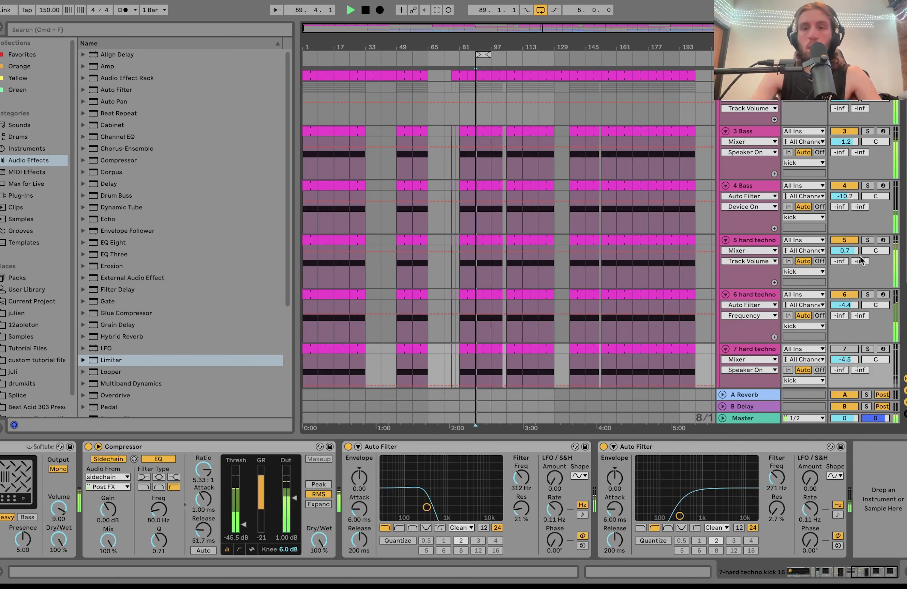
pyautogui.click(852, 349)
pyautogui.press('space')
pyautogui.press('space')
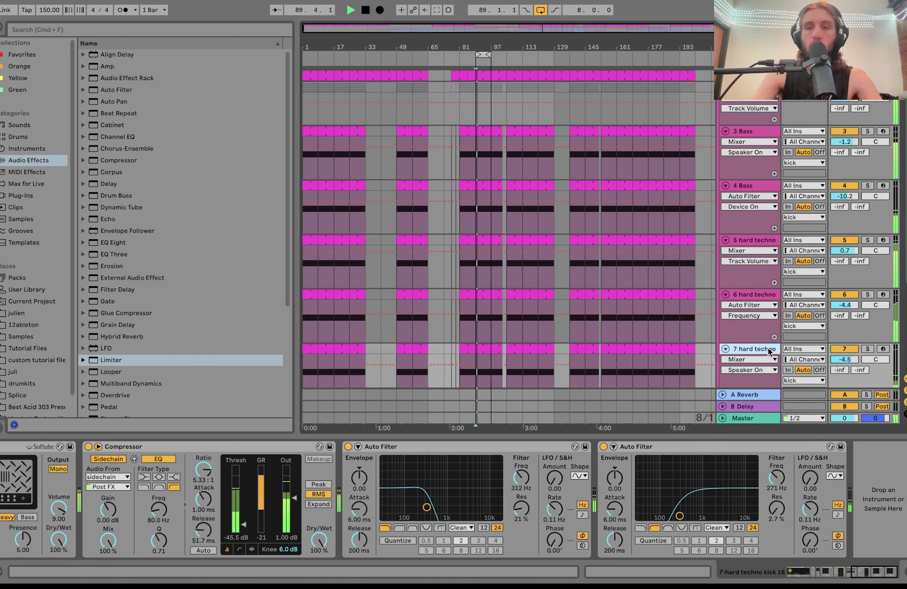
pyautogui.click(837, 351)
pyautogui.click(840, 349)
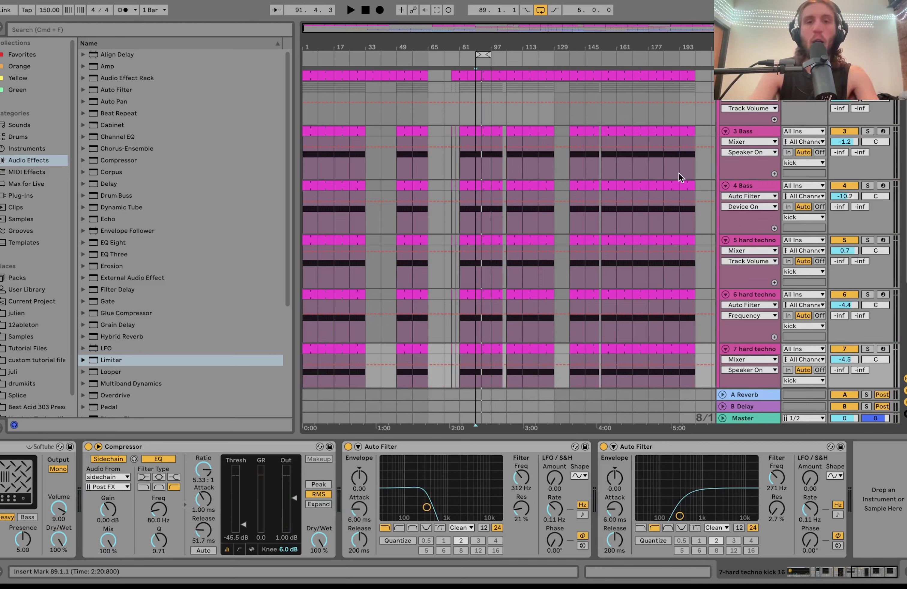
# Step: Listen to all kick layers together from bar 81 and again from bar 185
pyautogui.click(459, 168)
pyautogui.press('space')
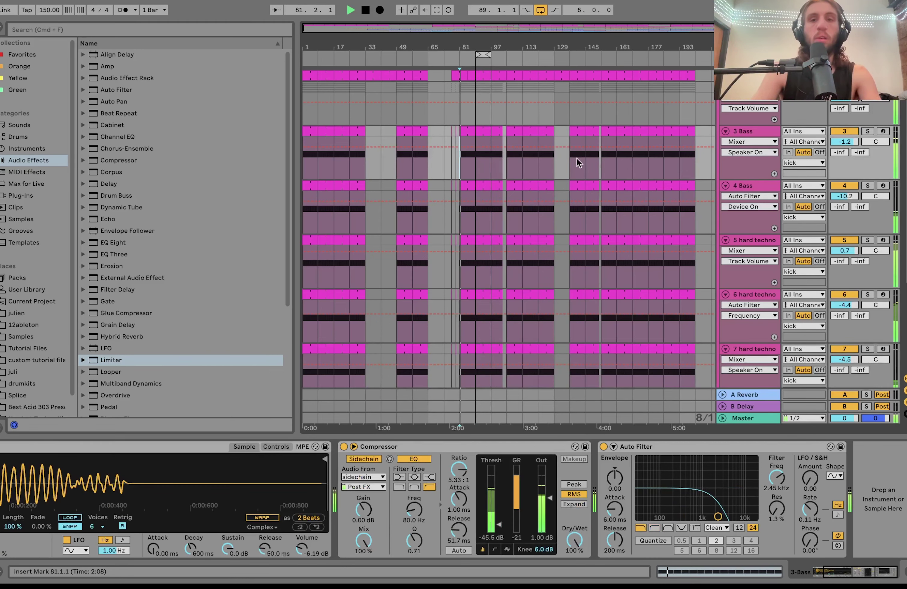
pyautogui.click(642, 162)
pyautogui.click(669, 166)
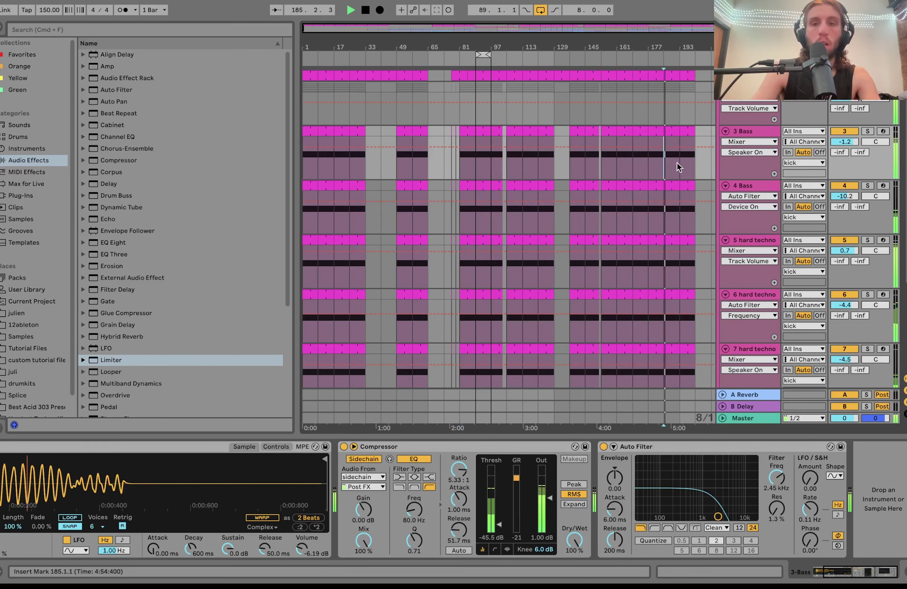
pyautogui.scroll(-5, 746, 214)
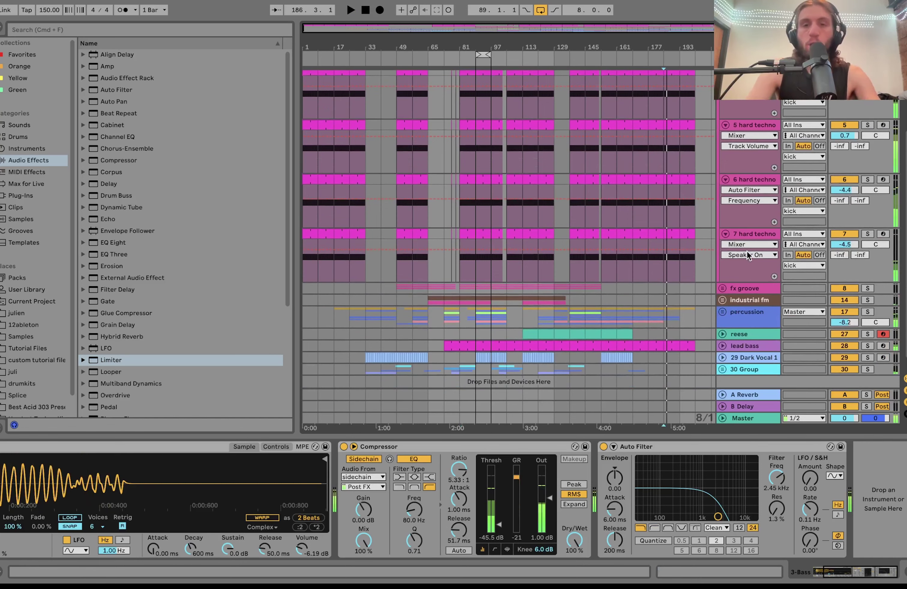
pyautogui.scroll(3, 747, 252)
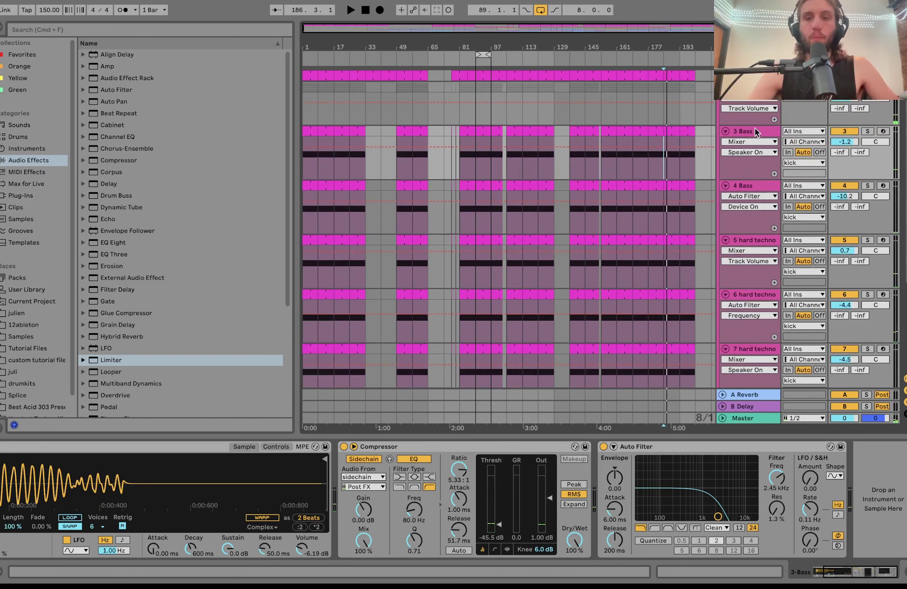
# Step: Show the kick group's effects and compare playback from bar 89 with its EQ Eight on and off, leaving it on
pyautogui.click(748, 100)
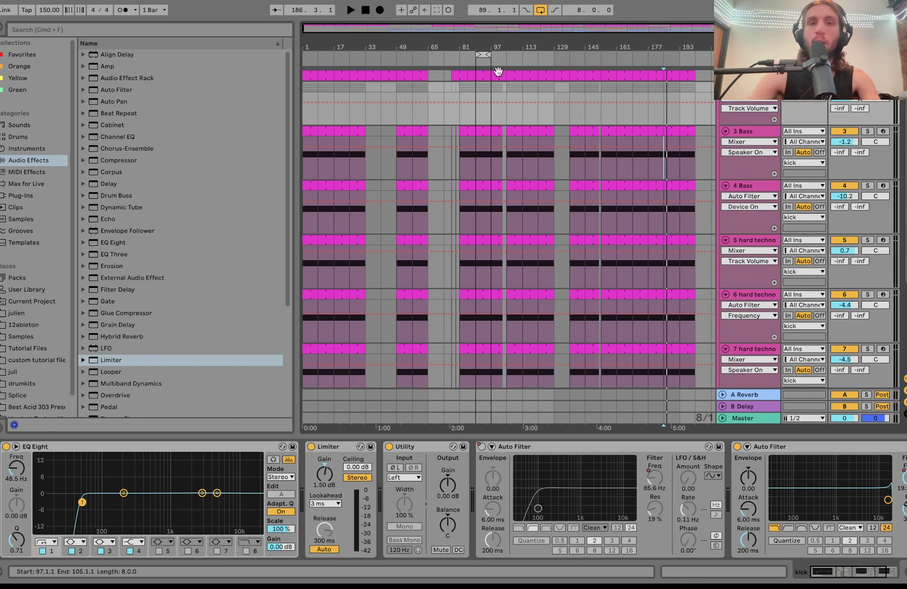
pyautogui.click(477, 117)
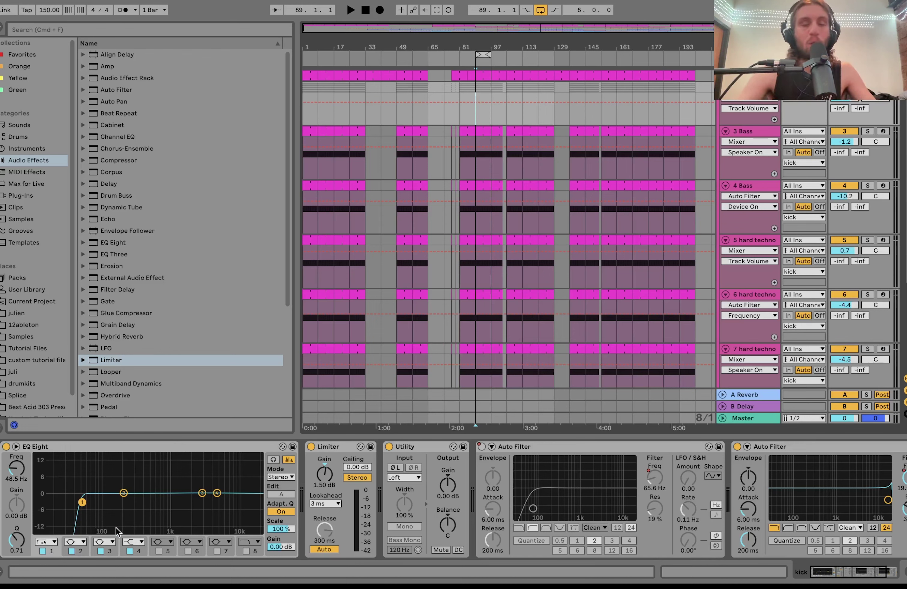
pyautogui.press('space')
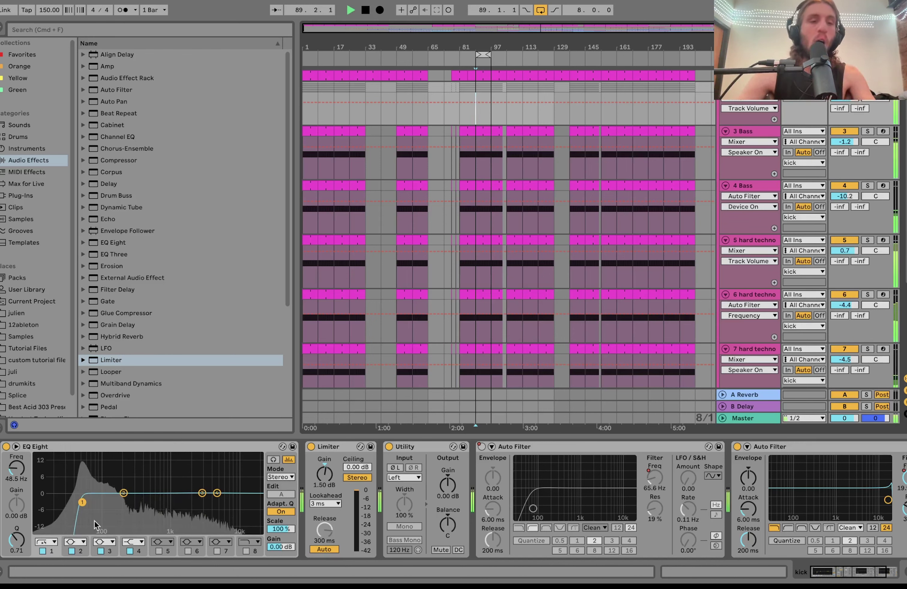
pyautogui.press('space')
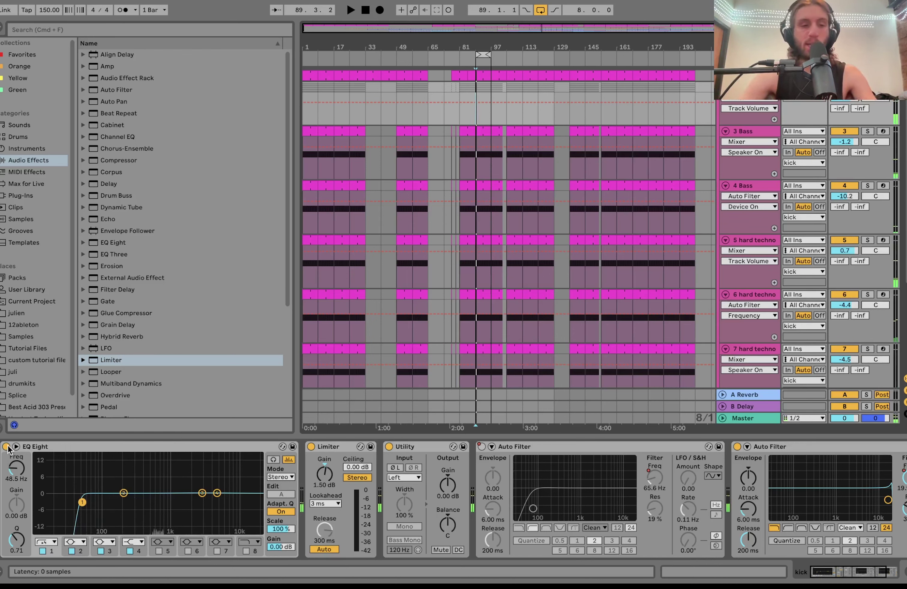
pyautogui.press('space')
pyautogui.click(6, 446)
pyautogui.press('space')
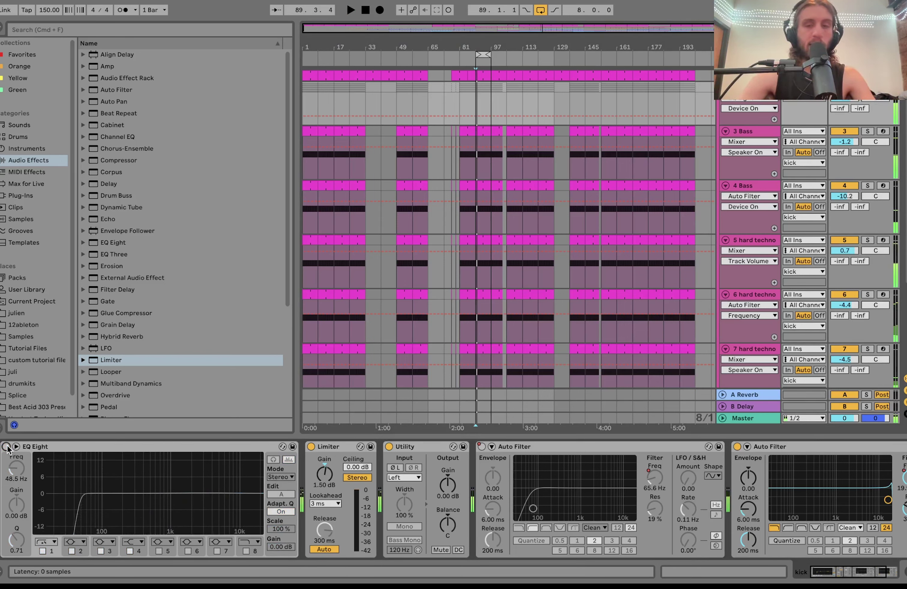
pyautogui.press('space')
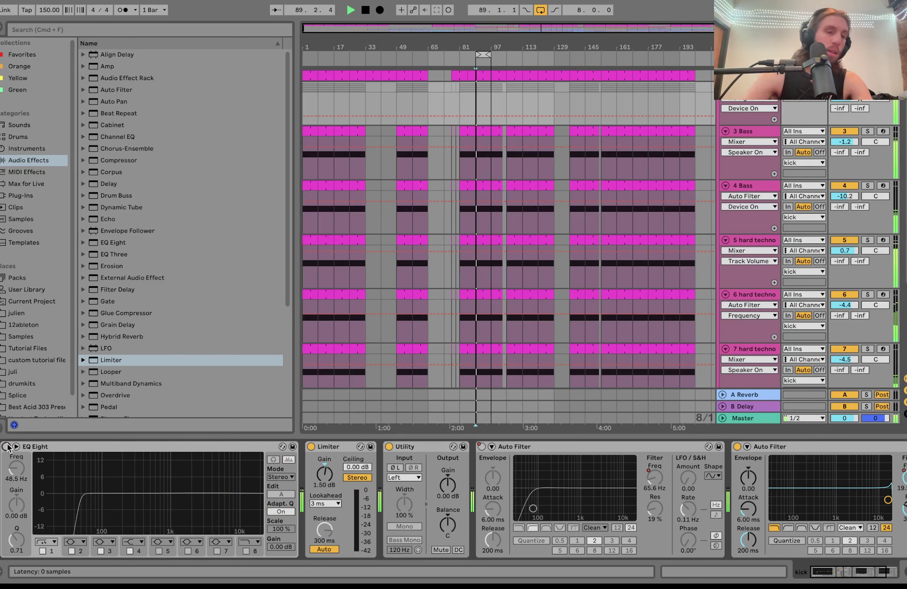
pyautogui.click(6, 446)
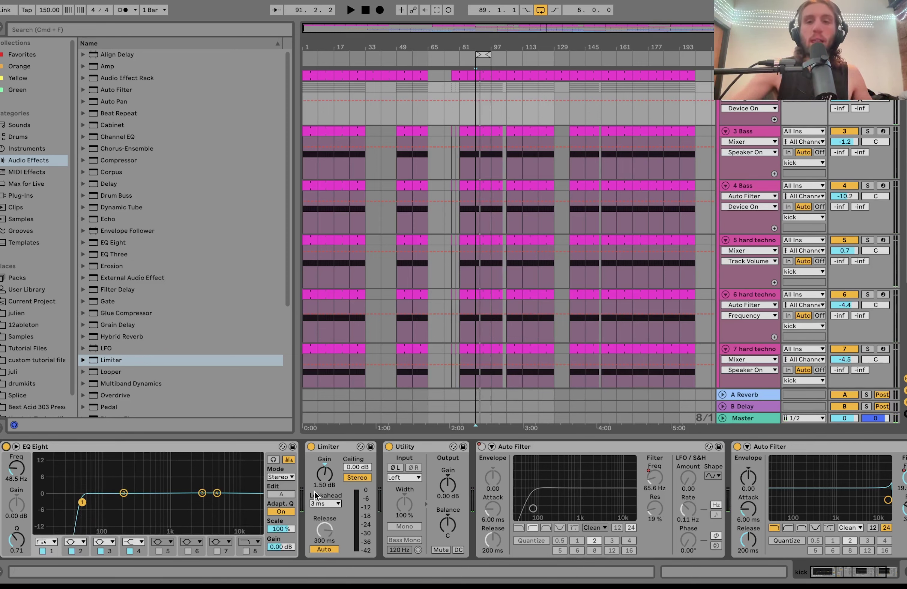
# Step: Compare the kick group with its Limiter switched off and back on
pyautogui.press('space')
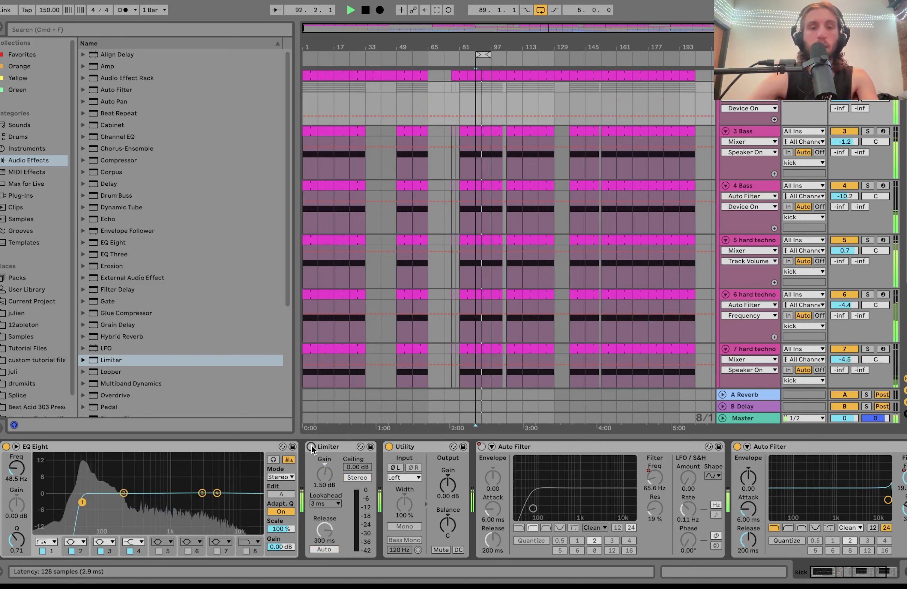
pyautogui.press('space')
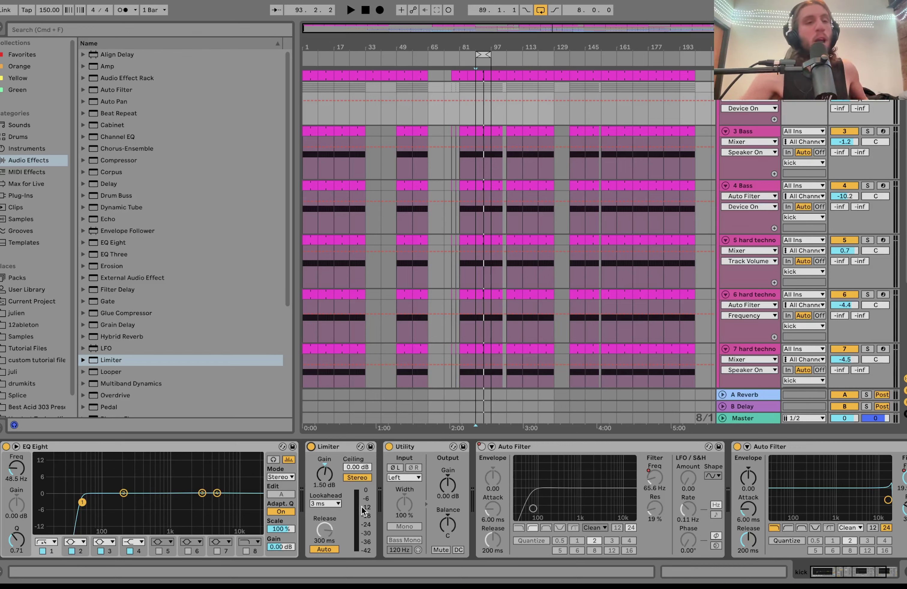
pyautogui.press('space')
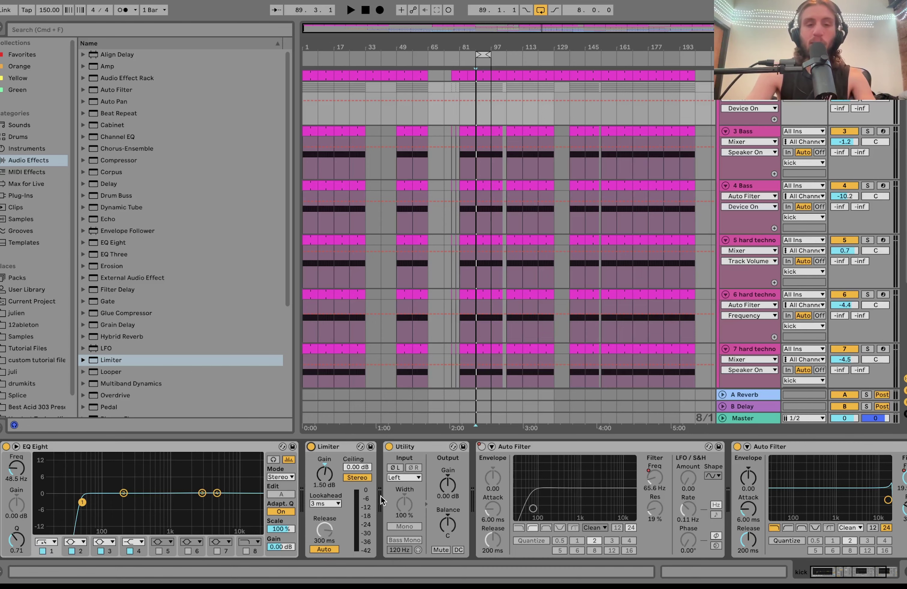
# Step: Show the Device On automation of the kick group's first Auto Filter and listen to it from about bar 63
pyautogui.hscroll(4, 306, 486)
pyautogui.hscroll(3, 316, 518)
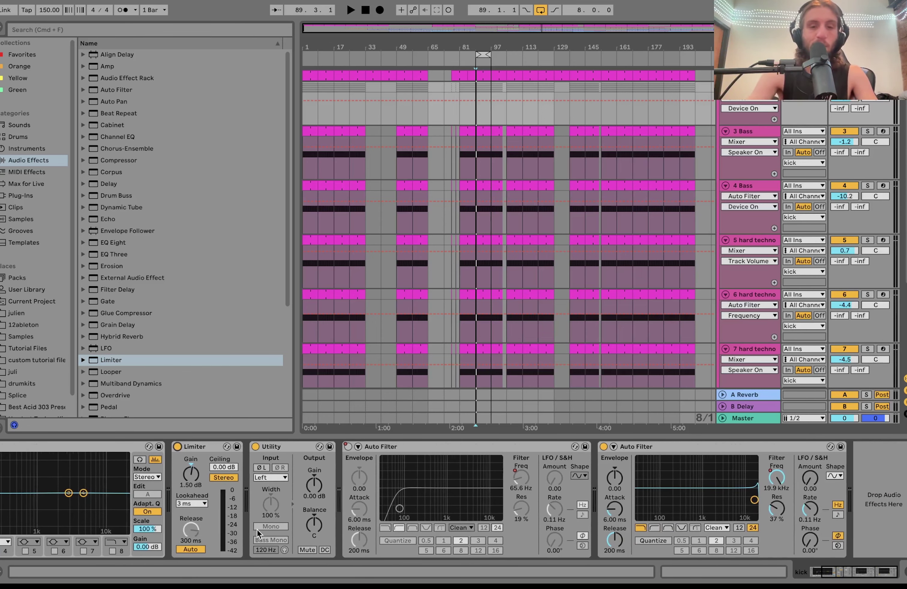
pyautogui.rightClick(348, 446)
pyautogui.click(405, 152)
pyautogui.scroll(3, 423, 112)
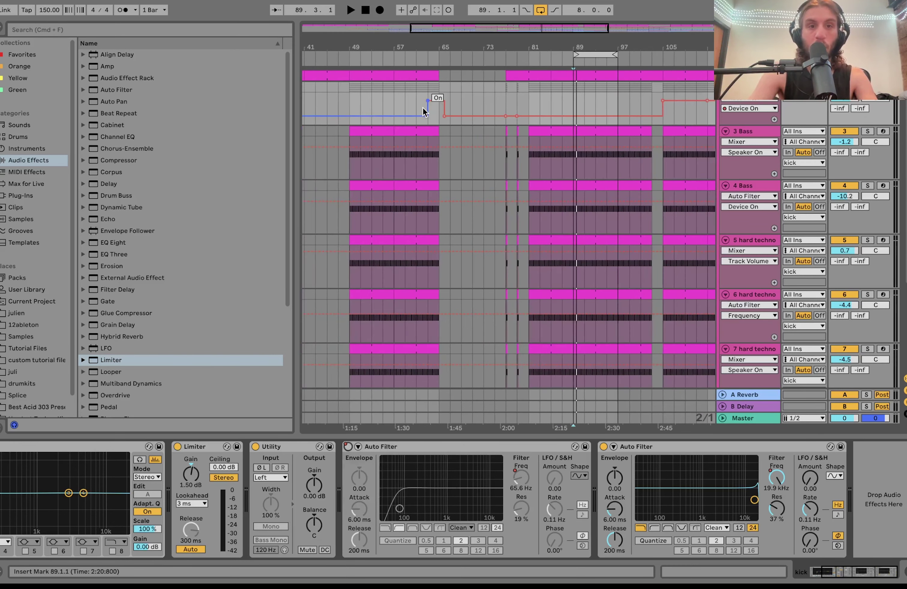
pyautogui.click(431, 87)
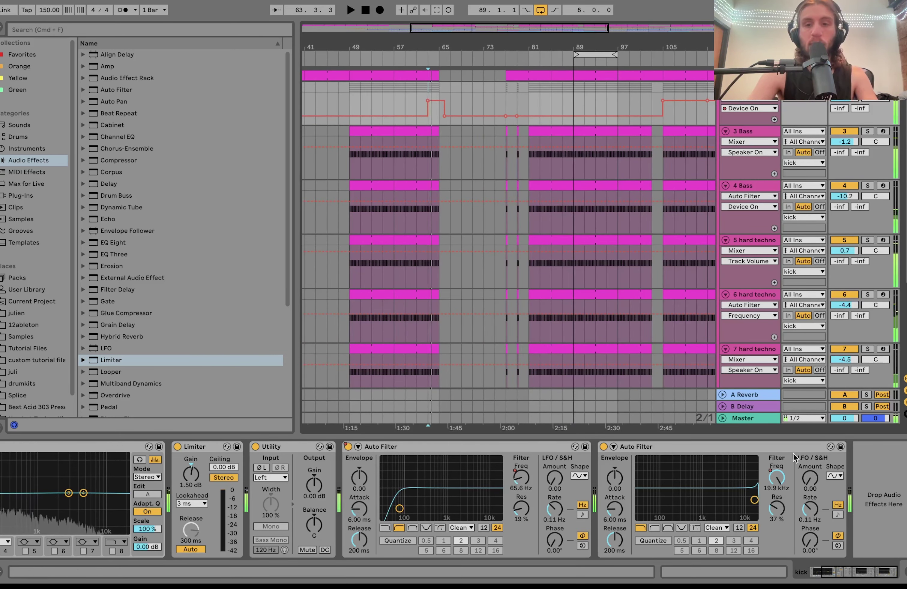
# Step: Show the Frequency automation of the kick group's last Auto Filter, listen from bar 121, then fold the group
pyautogui.click(777, 478)
pyautogui.scroll(-3, 397, 182)
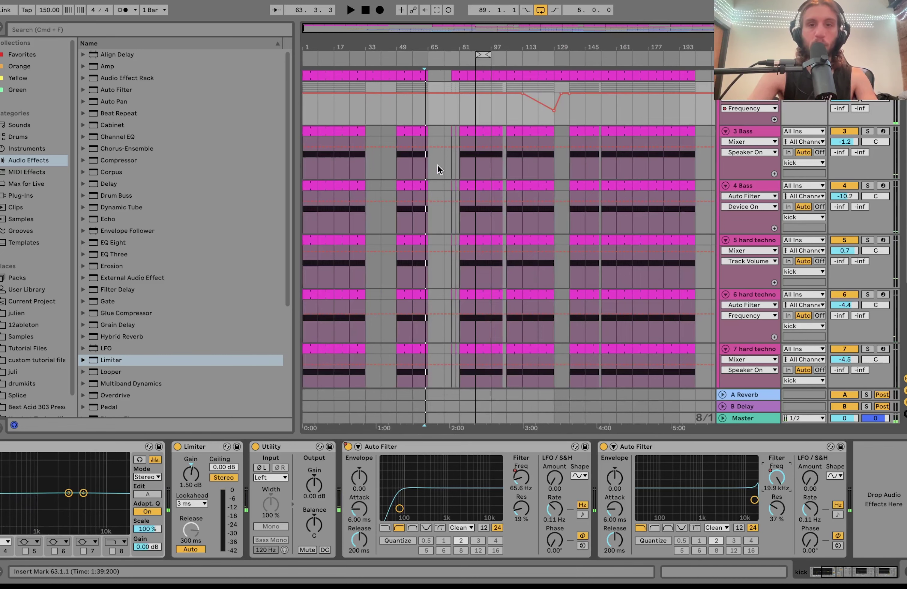
pyautogui.click(536, 122)
pyautogui.press('space')
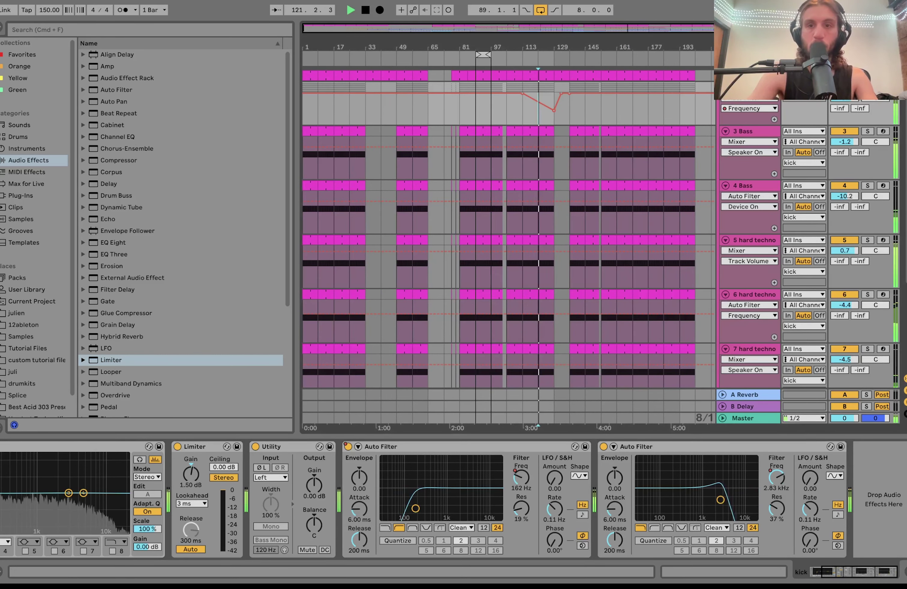
pyautogui.scroll(-5, 536, 122)
pyautogui.press('space')
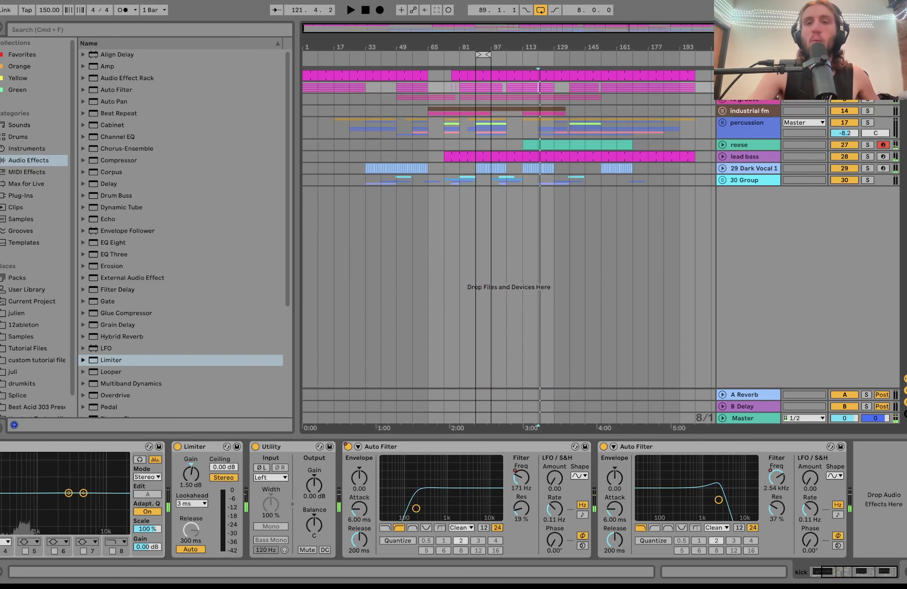
# Step: Play the full mix from bar 81, then solo the fx groove group and listen to it
pyautogui.click(461, 88)
pyautogui.press('space')
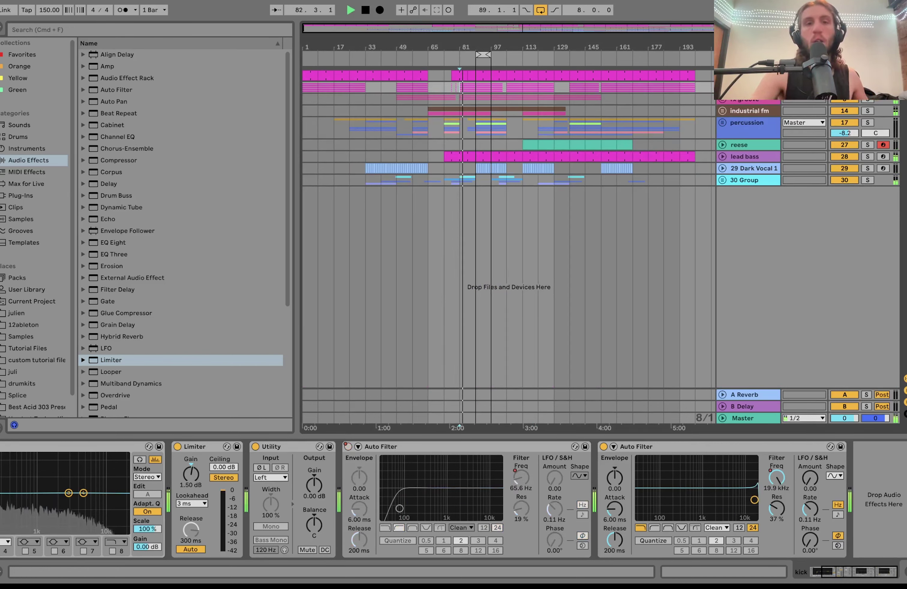
pyautogui.press('space')
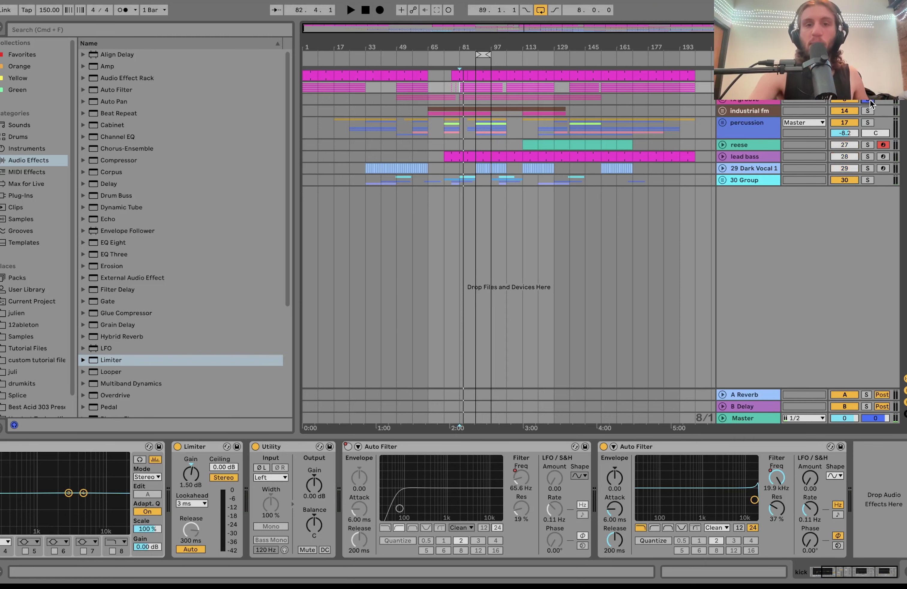
pyautogui.press('space')
# Step: Unfold the fx groove group and show the device chain of its 9 FX 7 track
pyautogui.click(752, 103)
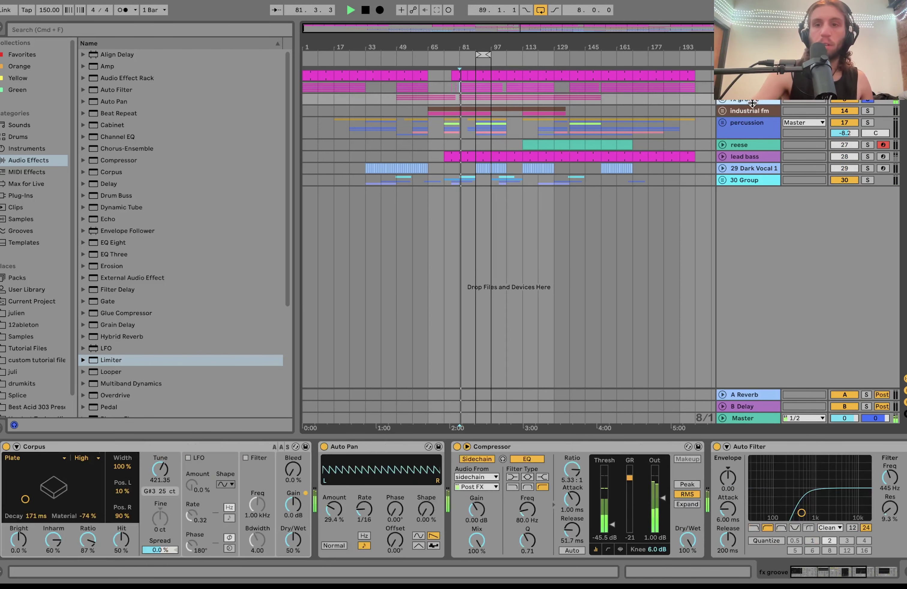
pyautogui.click(720, 100)
pyautogui.click(742, 142)
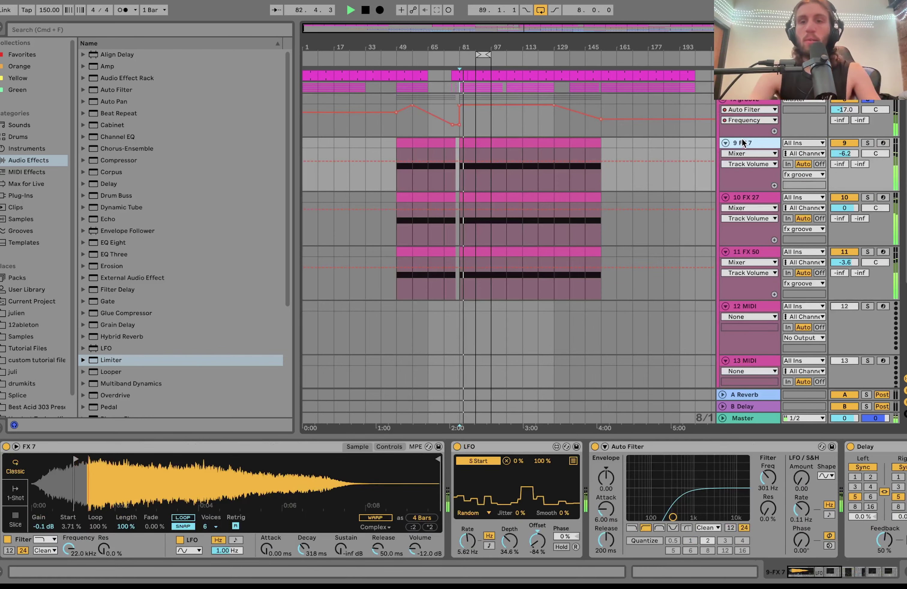
# Step: Play the fx groove group from bar 81, soloing the 10 FX 27 and 11 FX 50 tracks in turn, then clear the solo
pyautogui.scroll(-3, 742, 143)
pyautogui.press('space')
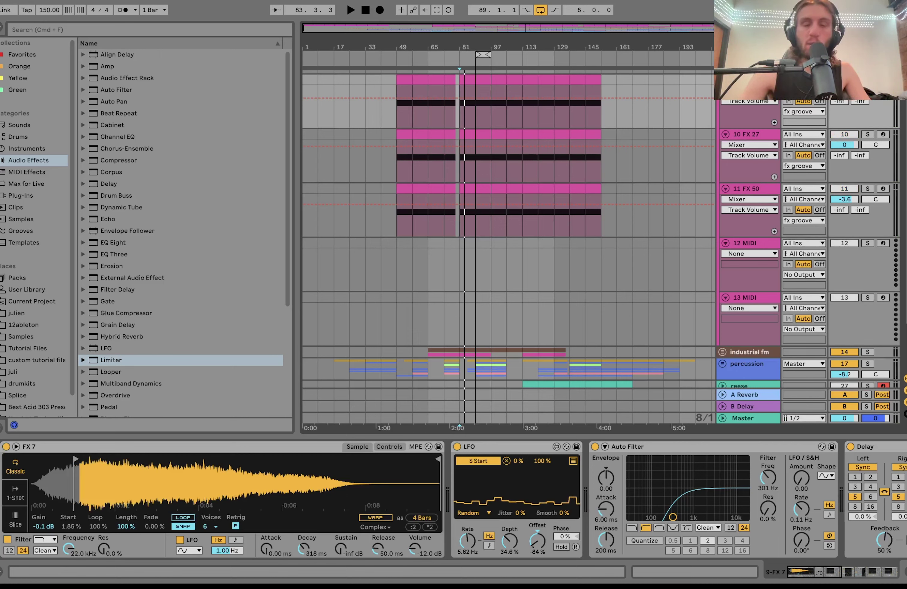
pyautogui.press('space')
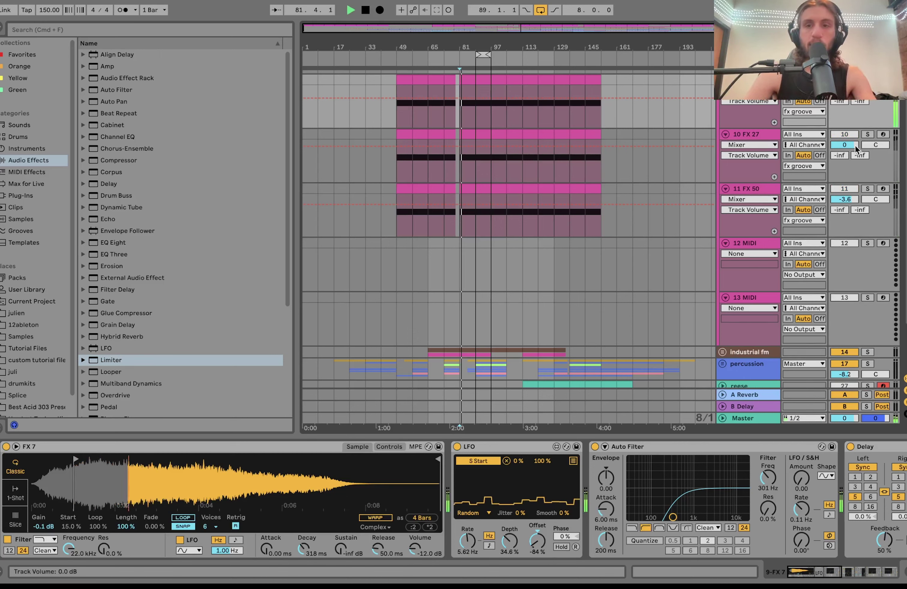
pyautogui.click(866, 141)
pyautogui.click(867, 134)
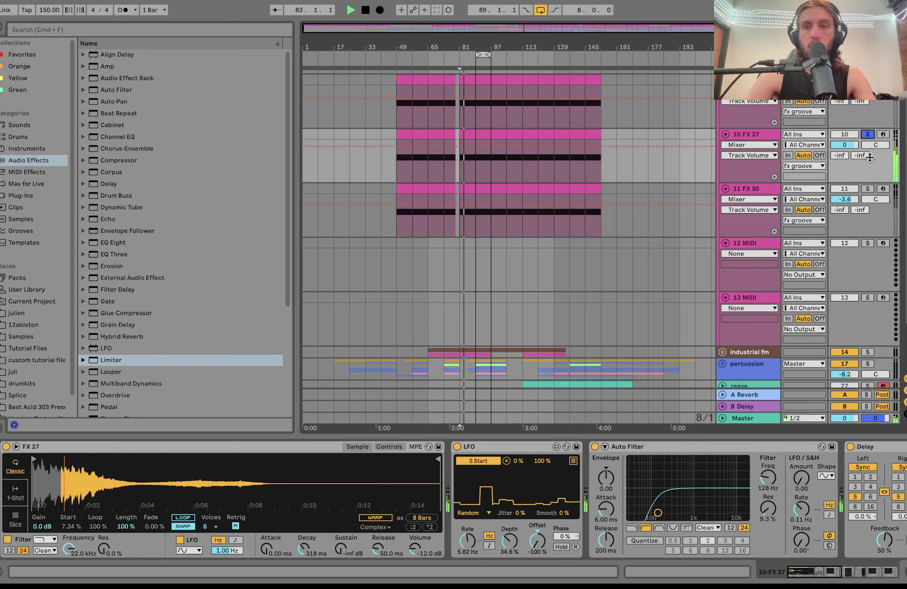
pyautogui.click(869, 190)
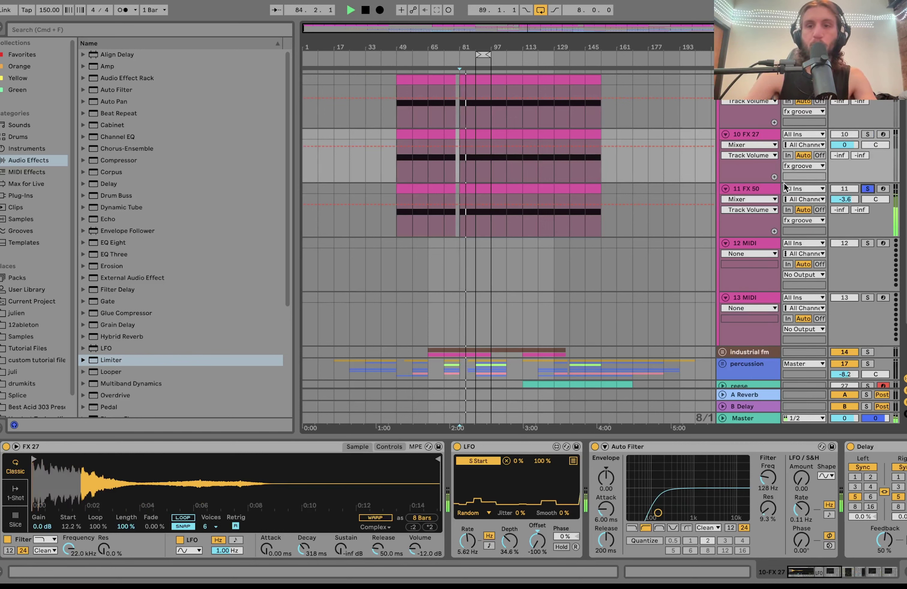
pyautogui.click(867, 188)
pyautogui.press('space')
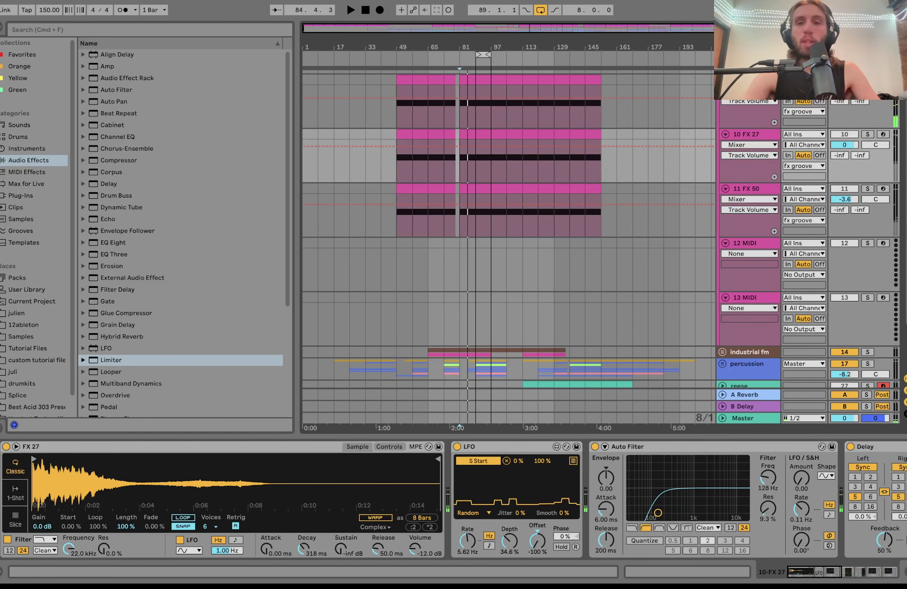
# Step: Return to the 9 FX 7 track's devices and show its source sample in the browser
pyautogui.press('Up')
pyautogui.rightClick(263, 485)
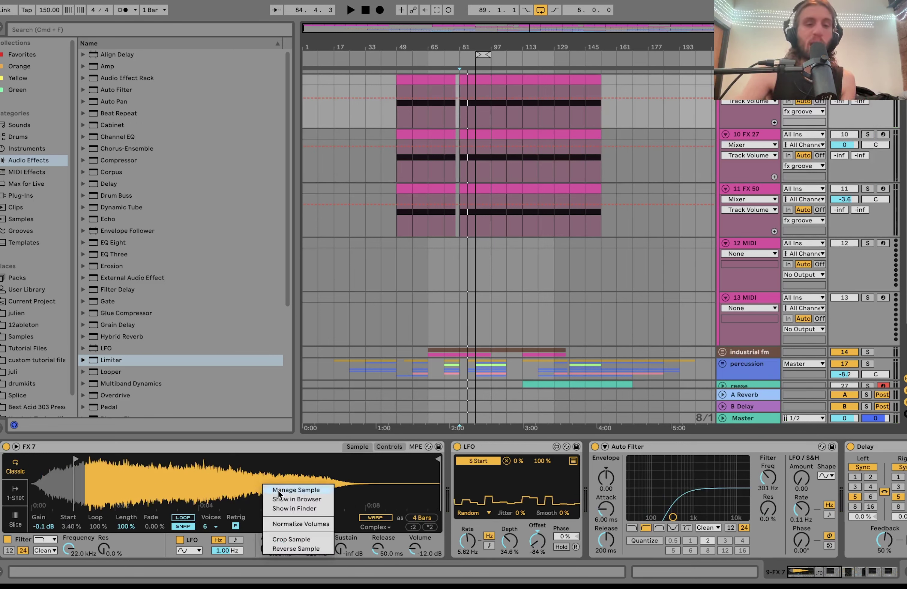
pyautogui.click(292, 499)
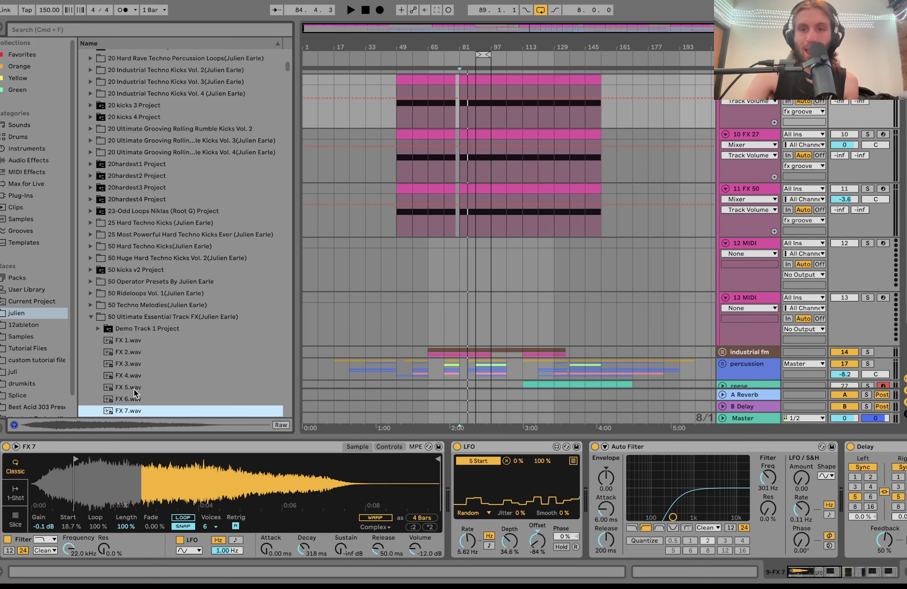
# Step: Find the FX 27.wav and FX 50.wav samples in the 50 Ultimate Essential Track FX folder
pyautogui.scroll(-5, 134, 389)
pyautogui.scroll(-3, 137, 380)
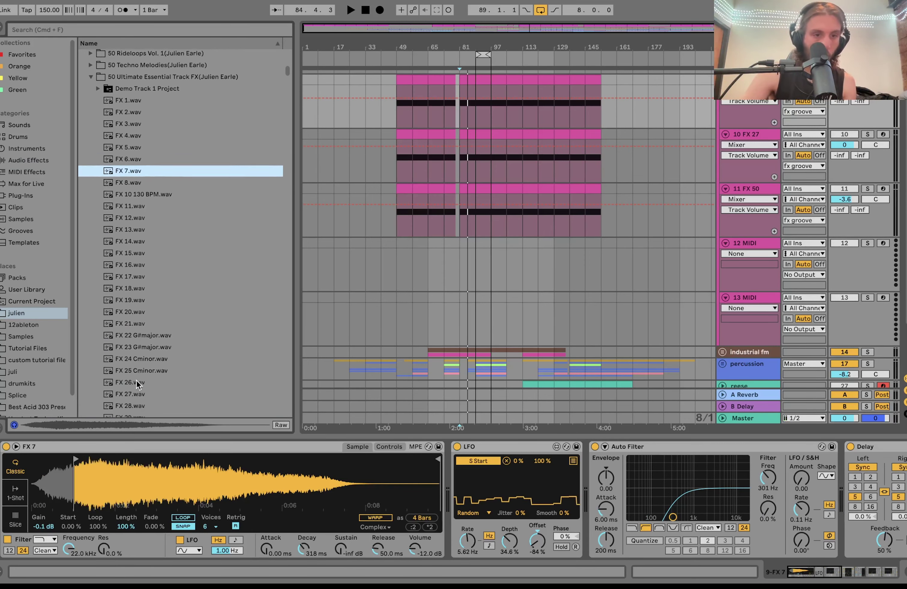
pyautogui.scroll(-1, 136, 379)
pyautogui.click(138, 374)
pyautogui.scroll(-4, 139, 369)
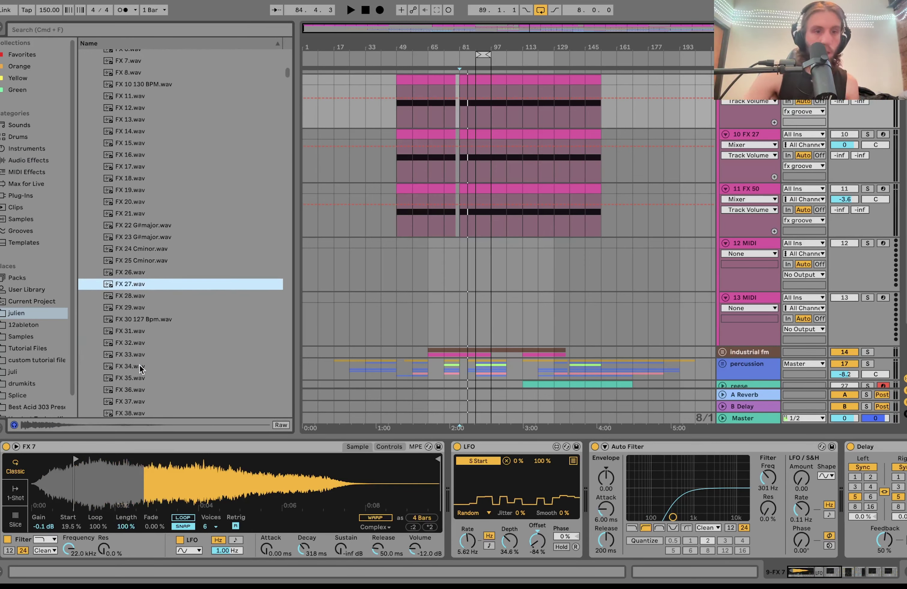
pyautogui.scroll(-6, 139, 363)
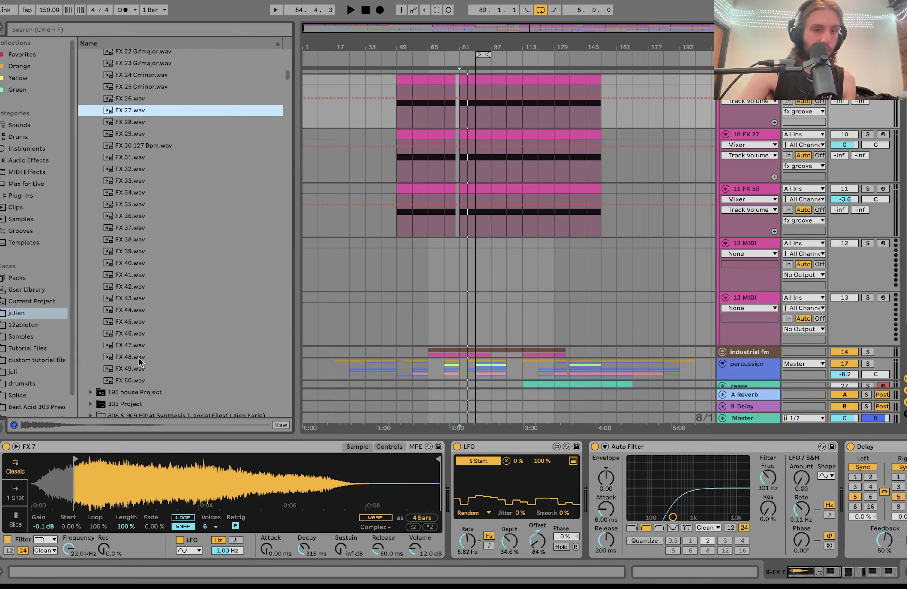
pyautogui.click(128, 381)
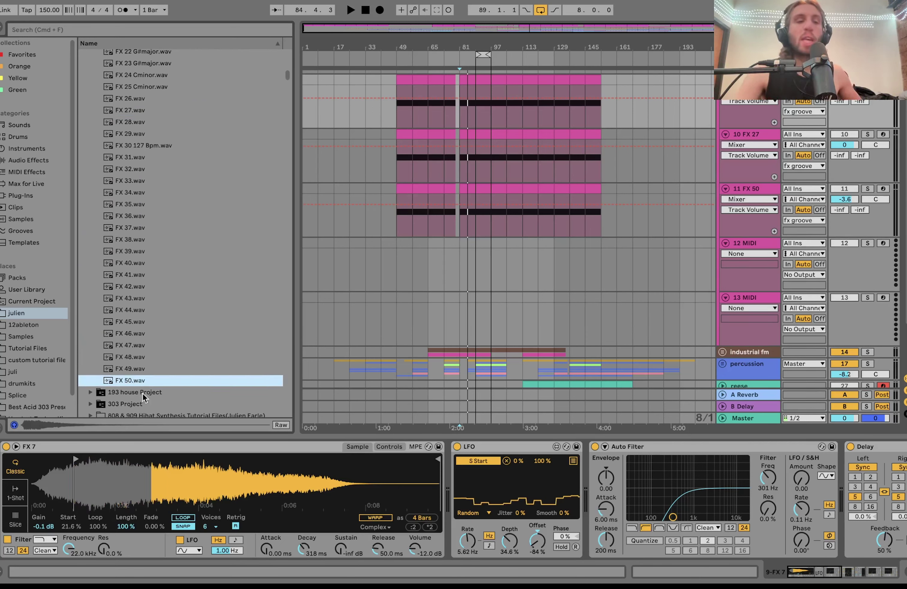
# Step: View the MIDI notes of the FX 7 clip at bar 81, then return to its devices and show its sample in the browser
pyautogui.doubleClick(463, 82)
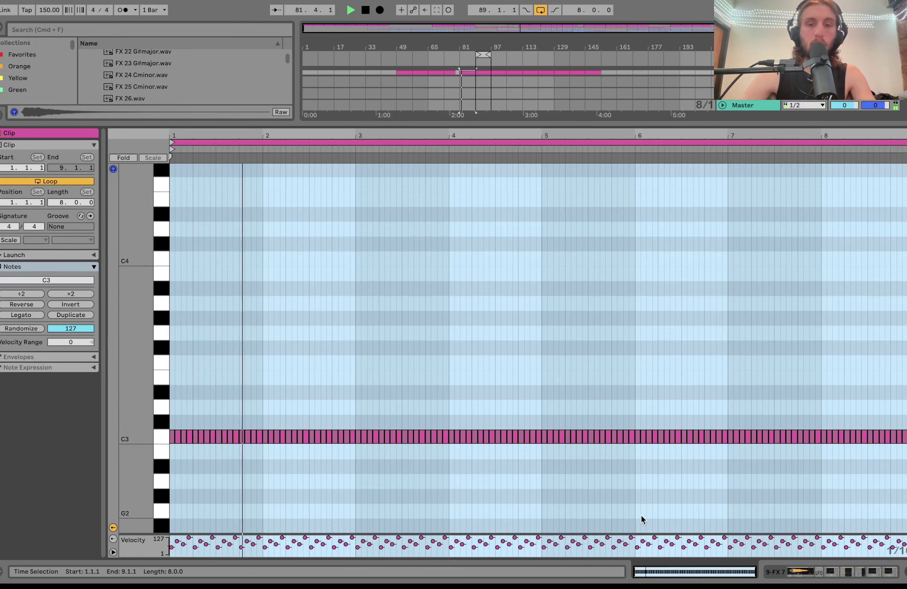
pyautogui.click(816, 572)
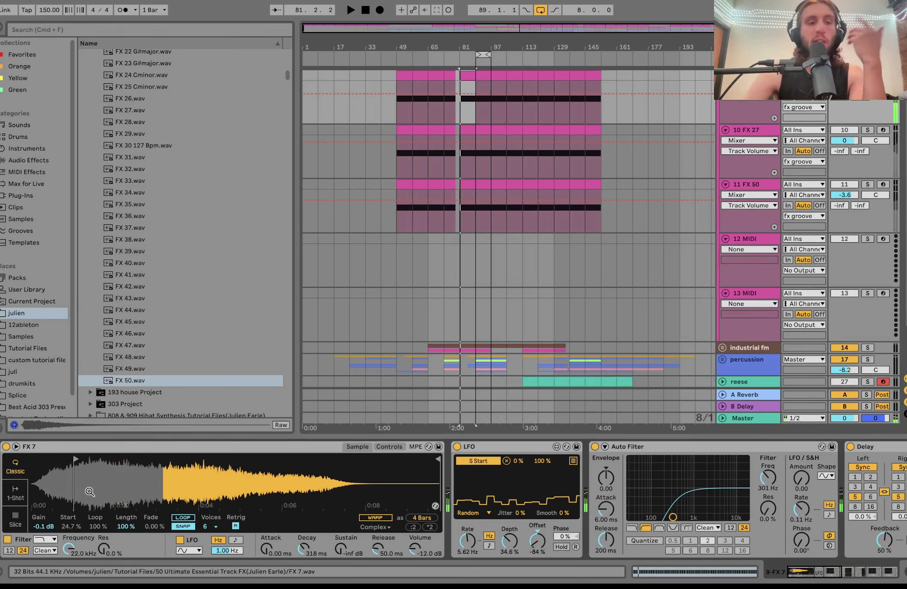
pyautogui.rightClick(128, 486)
pyautogui.click(153, 499)
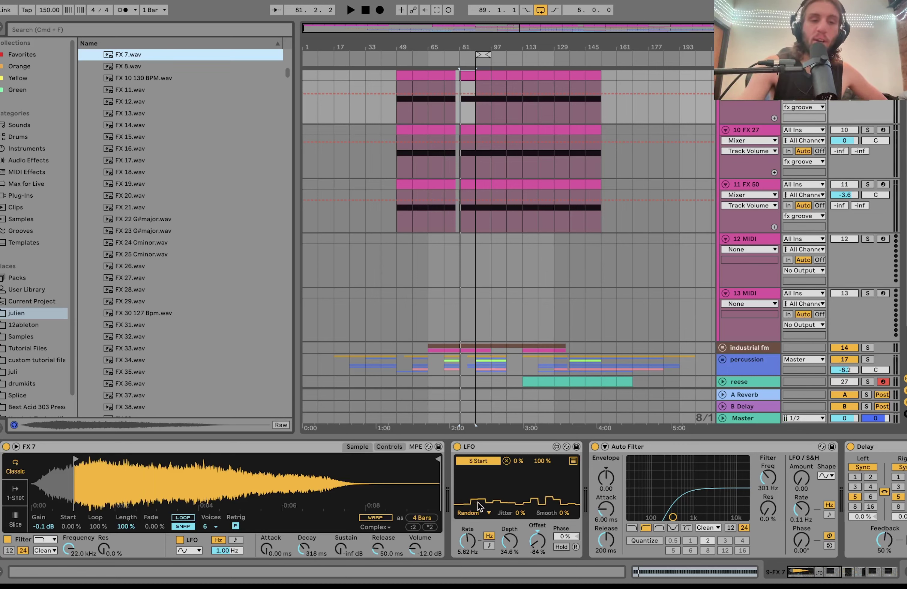
# Step: Listen to the FX 7 track from bar 81 and show the sampler's envelope and modulation controls
pyautogui.press('space')
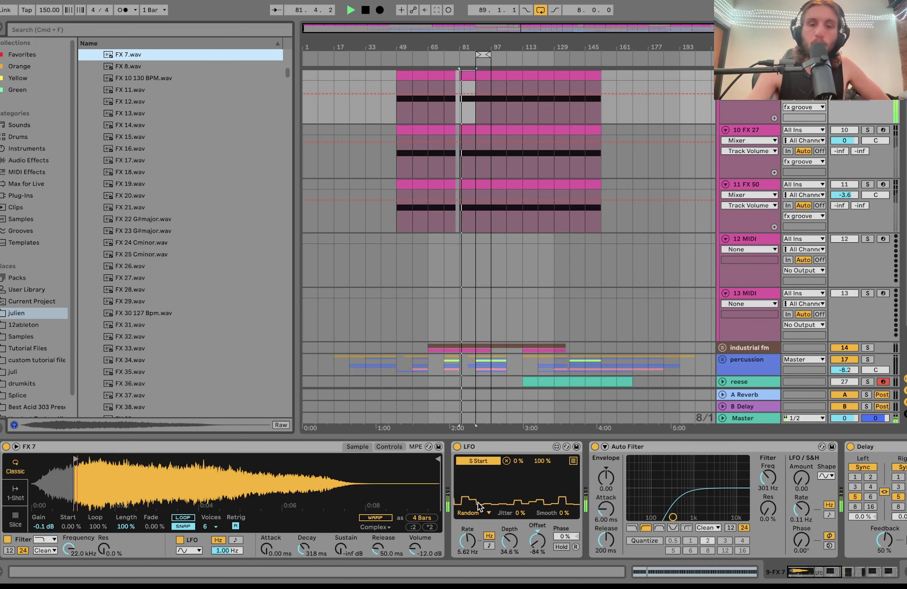
pyautogui.press('space')
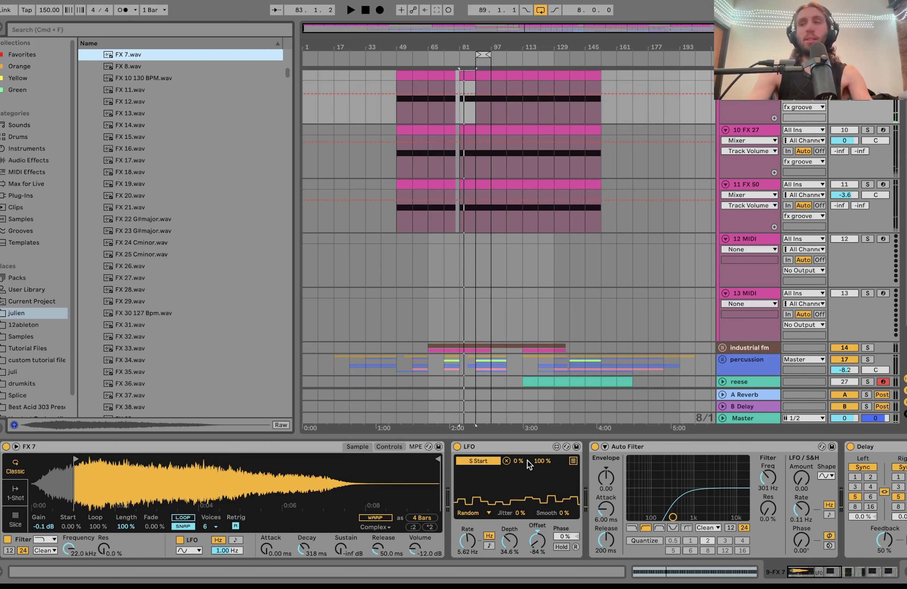
pyautogui.press('space')
pyautogui.click(386, 446)
pyautogui.press('space')
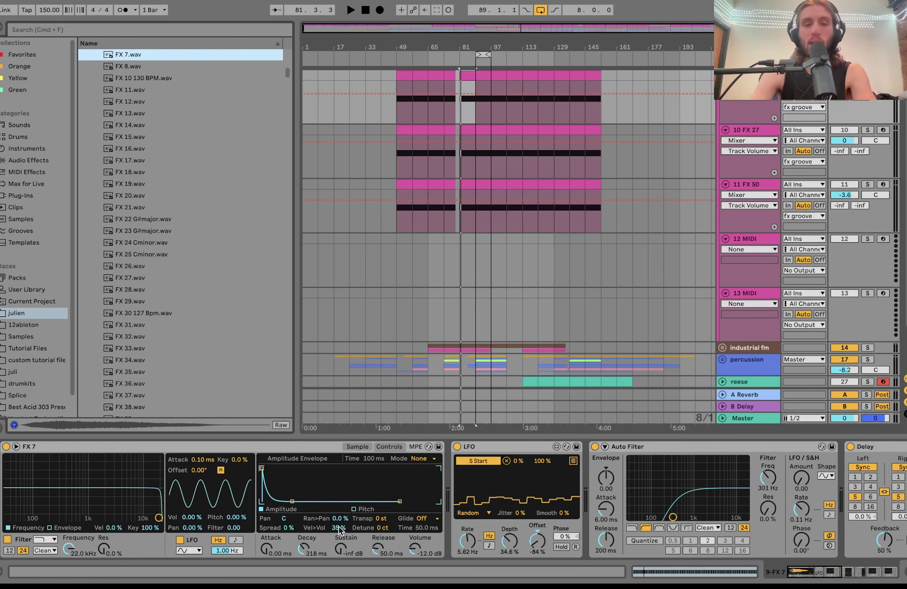
pyautogui.press('space')
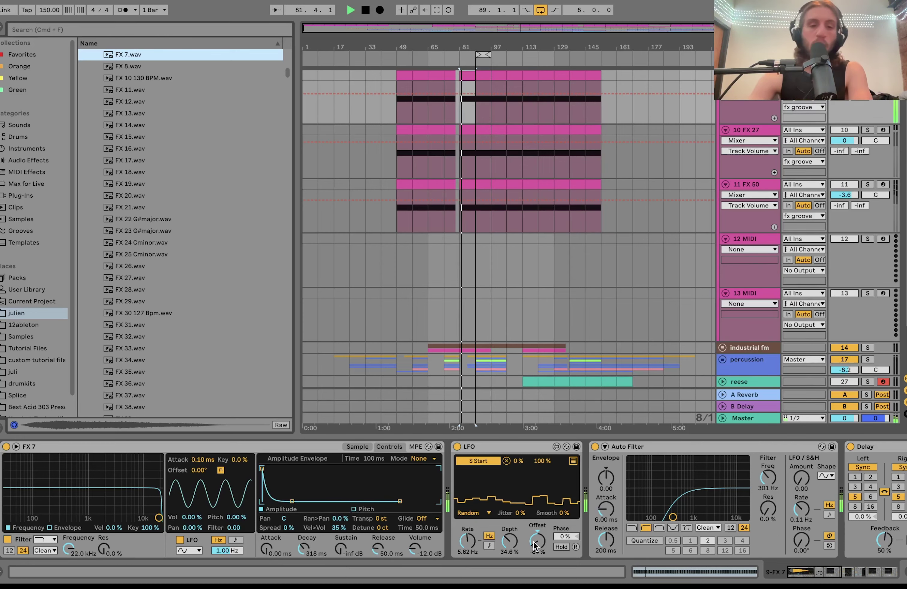
# Step: Review the rest of the FX 7 device chain, comparing the sound from bar 81 with the Drum Buss off and on
pyautogui.hscroll(10, 562, 502)
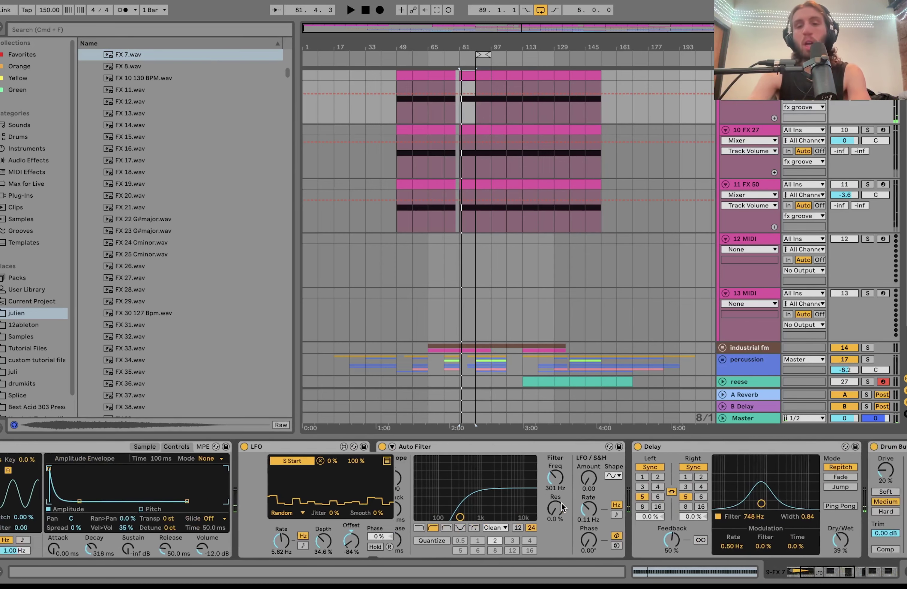
pyautogui.hscroll(5, 562, 503)
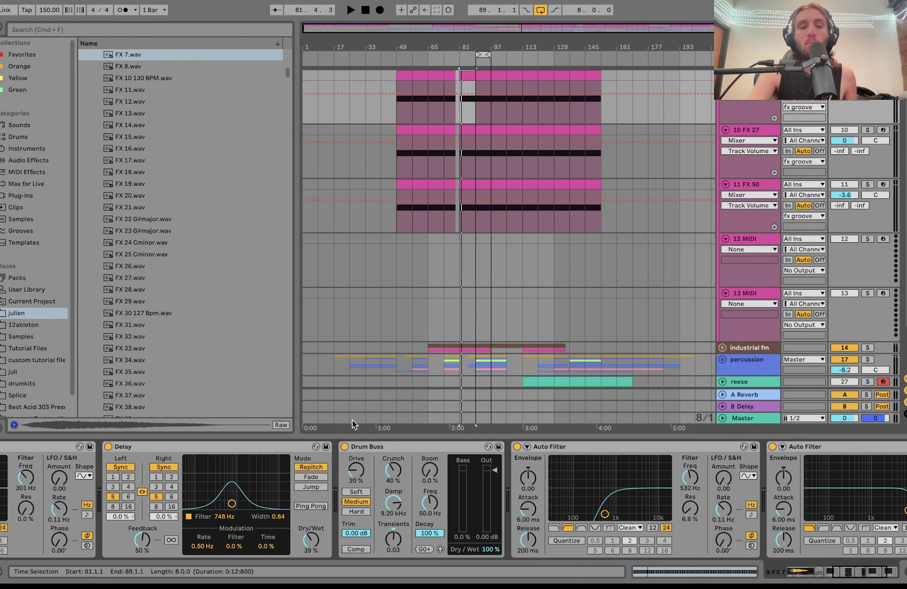
pyautogui.click(344, 447)
pyautogui.press('space')
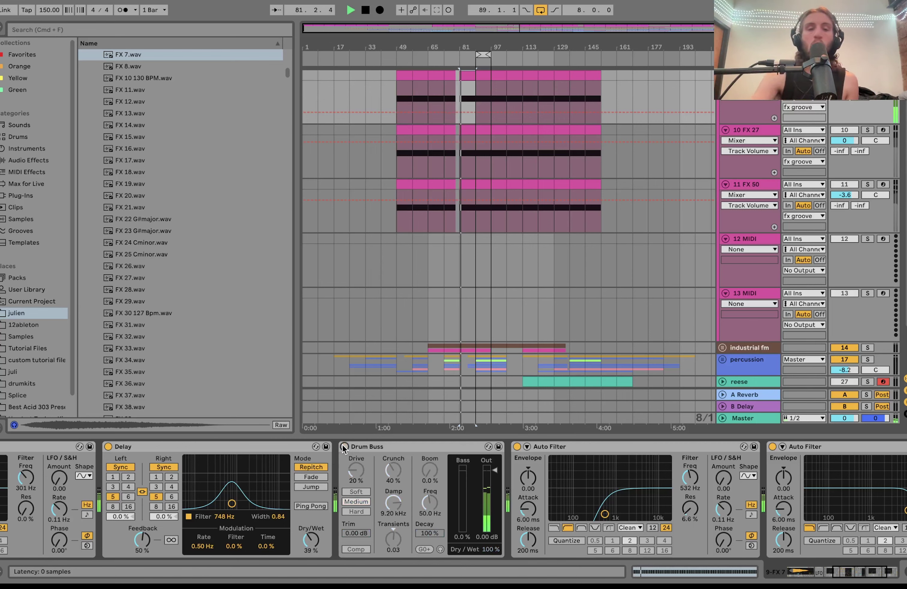
pyautogui.click(343, 447)
pyautogui.press('space')
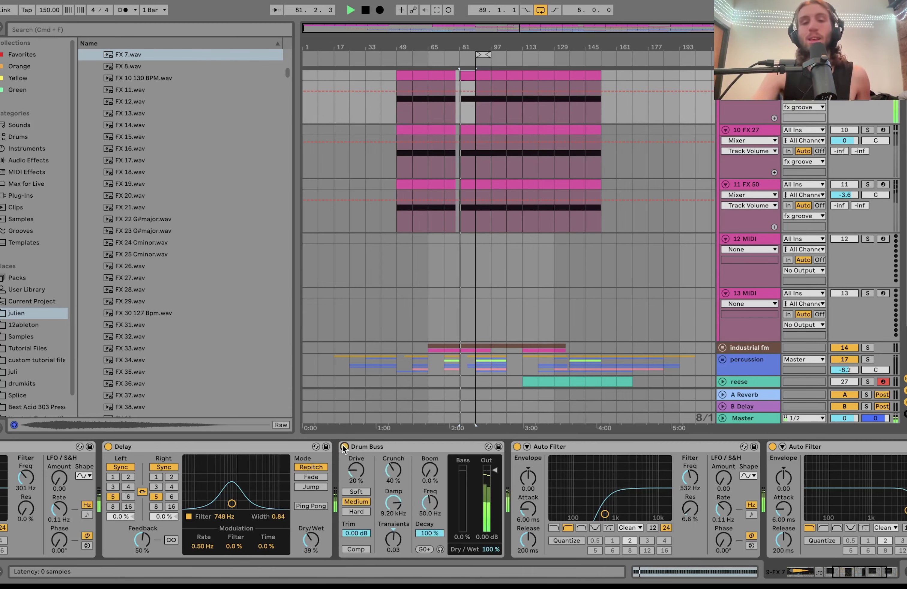
pyautogui.hscroll(2, 344, 449)
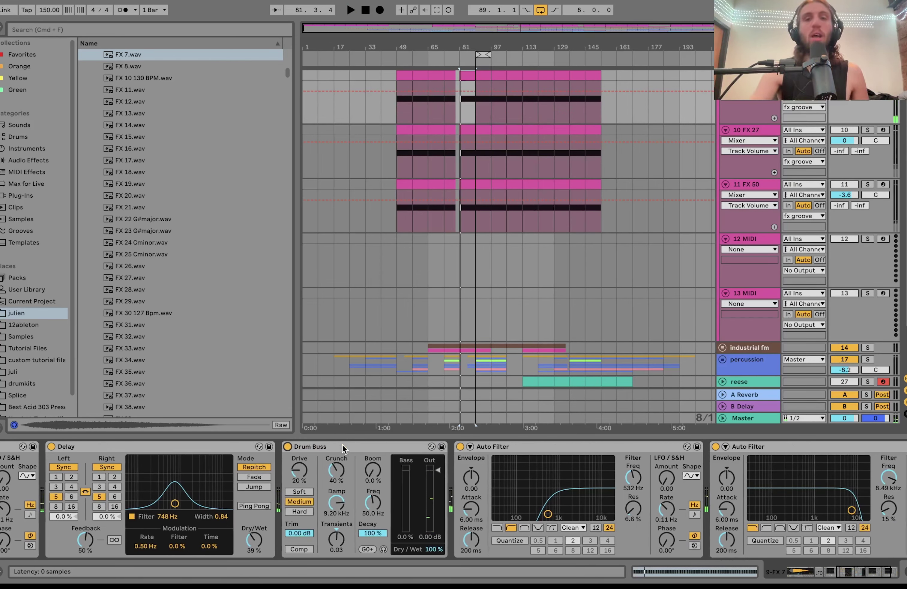
pyautogui.hscroll(4, 372, 464)
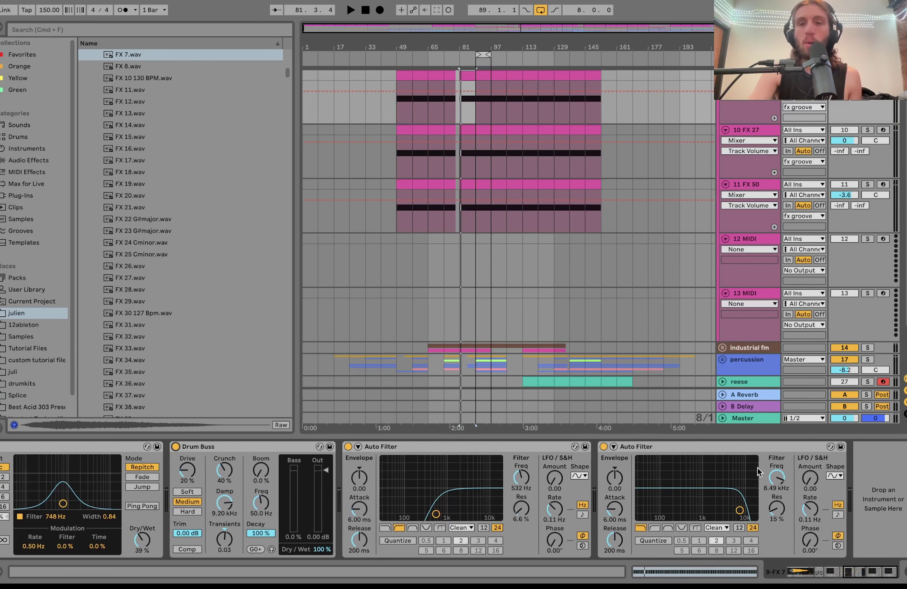
# Step: Solo the 10 FX 27 track, review its device chain and listen to its pattern from bar 81
pyautogui.click(867, 130)
pyautogui.click(766, 132)
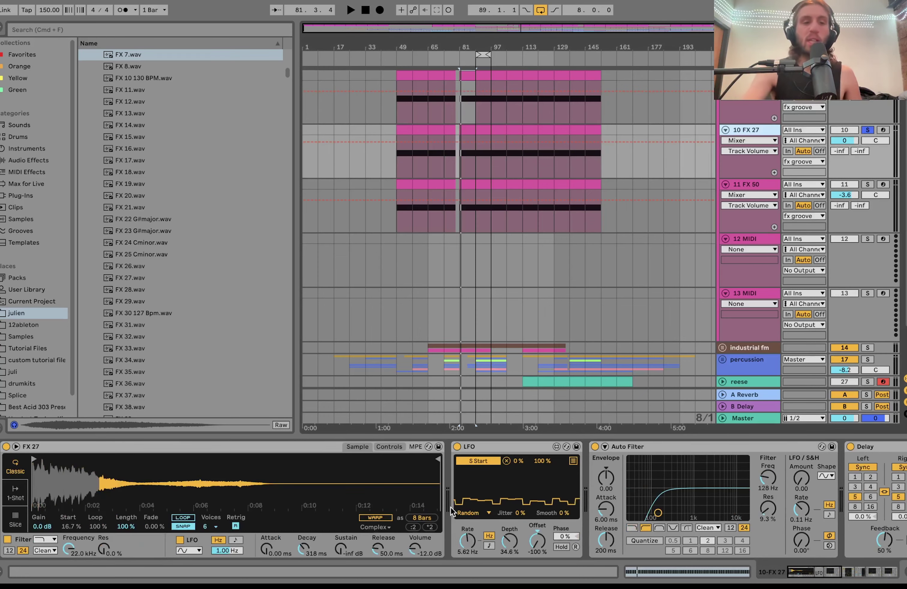
pyautogui.press('space')
pyautogui.hscroll(15, 651, 494)
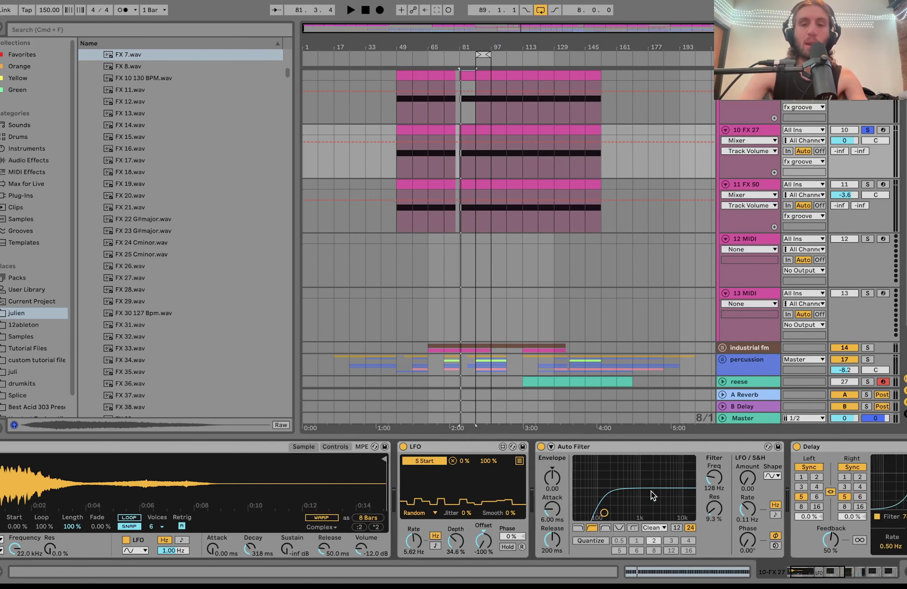
pyautogui.hscroll(5, 651, 490)
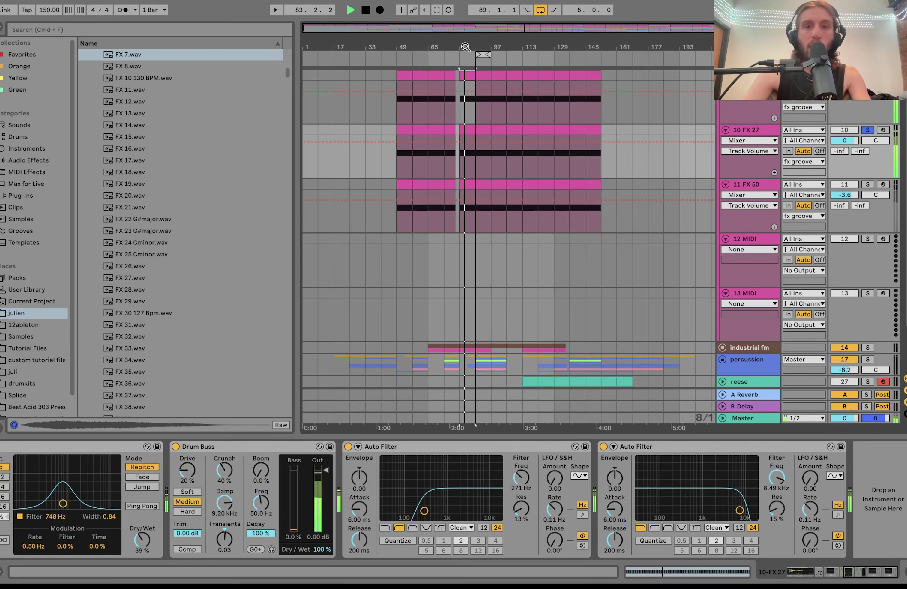
pyautogui.press('z')
pyautogui.press('space')
pyautogui.press('space')
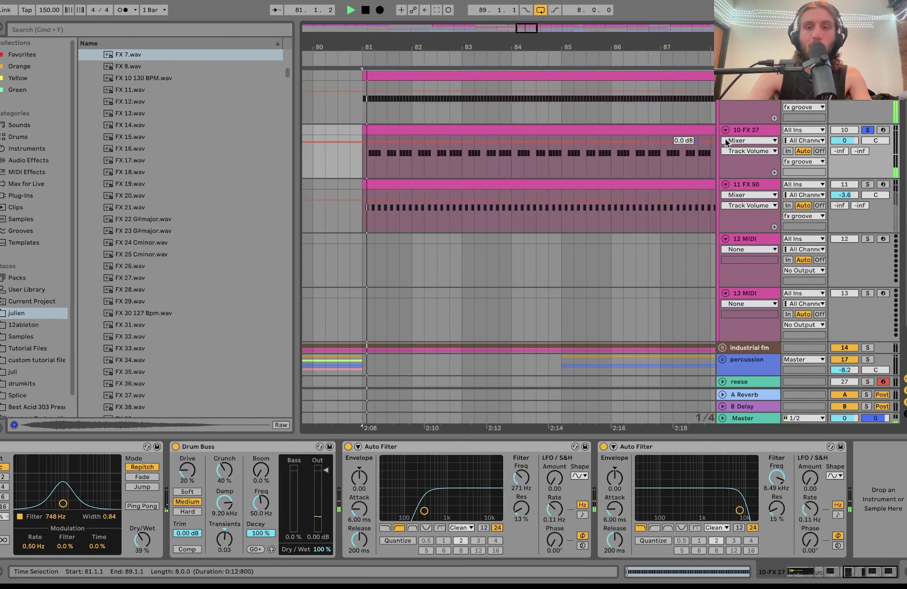
# Step: Solo the 11 FX 50 track, listen to it from bar 81 and review its device chain
pyautogui.click(868, 184)
pyautogui.click(755, 184)
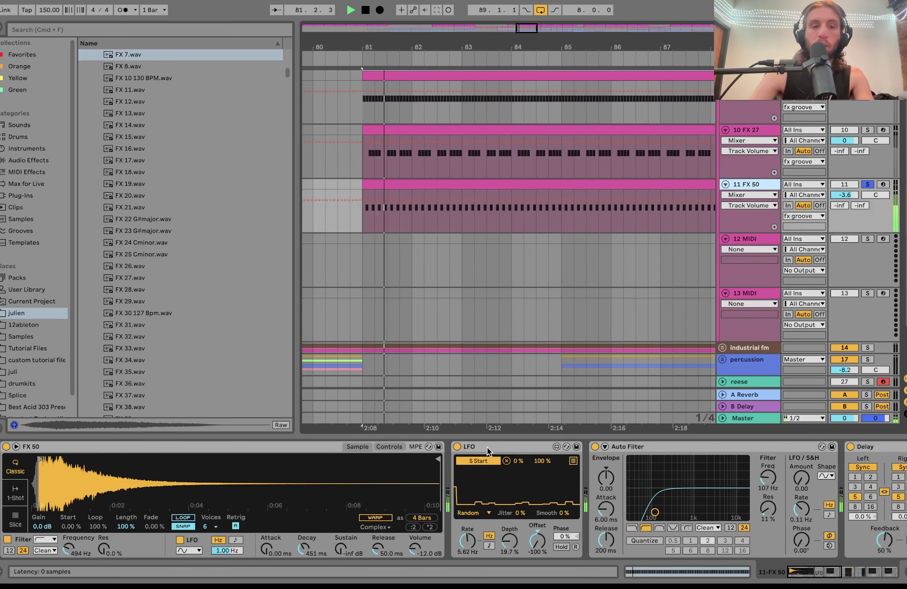
pyautogui.press('space')
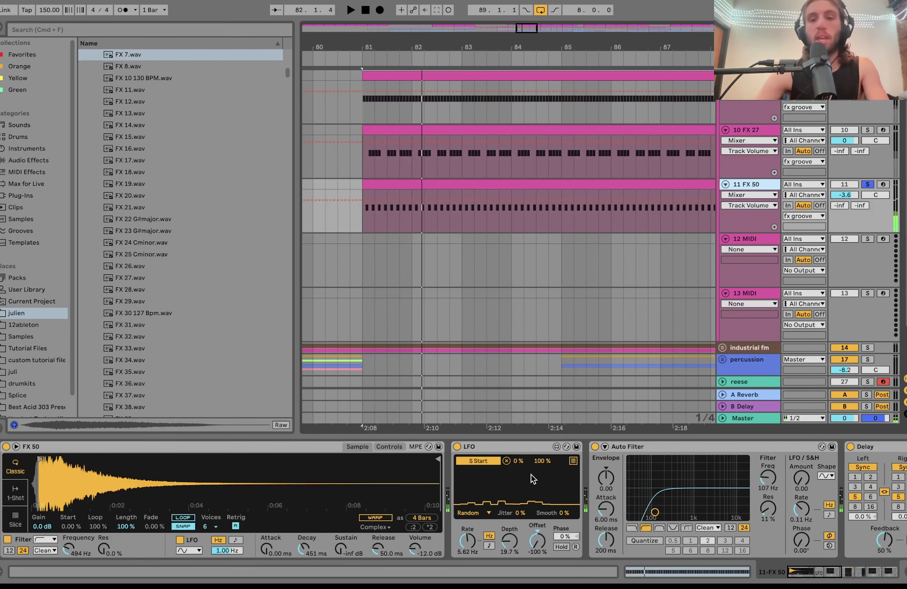
pyautogui.hscroll(10, 535, 467)
pyautogui.hscroll(-3, 532, 473)
pyautogui.hscroll(-10, 531, 474)
# Step: Clear the FX 50 solo, show the fx groove group's device chain and listen to the whole group from bar 81
pyautogui.scroll(3, 724, 226)
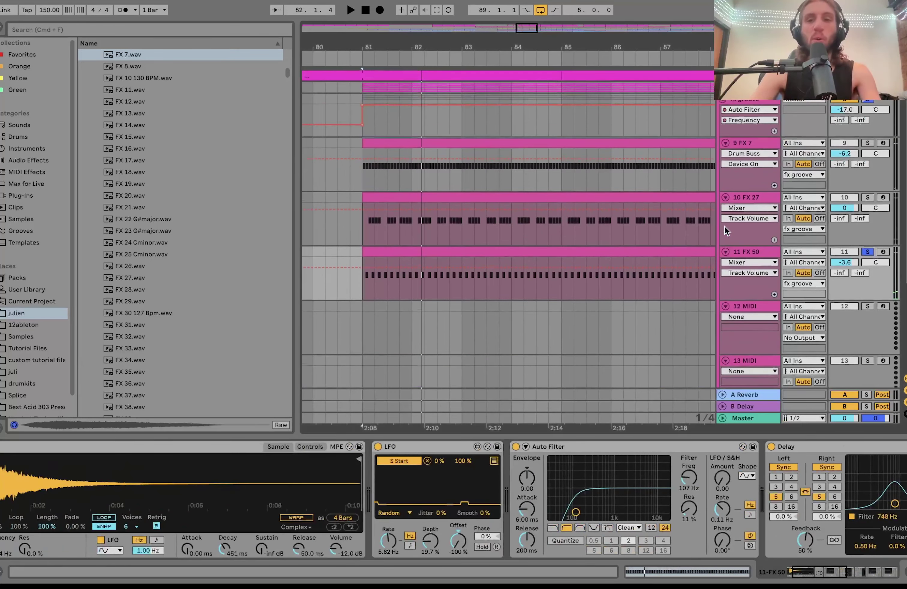
pyautogui.click(877, 101)
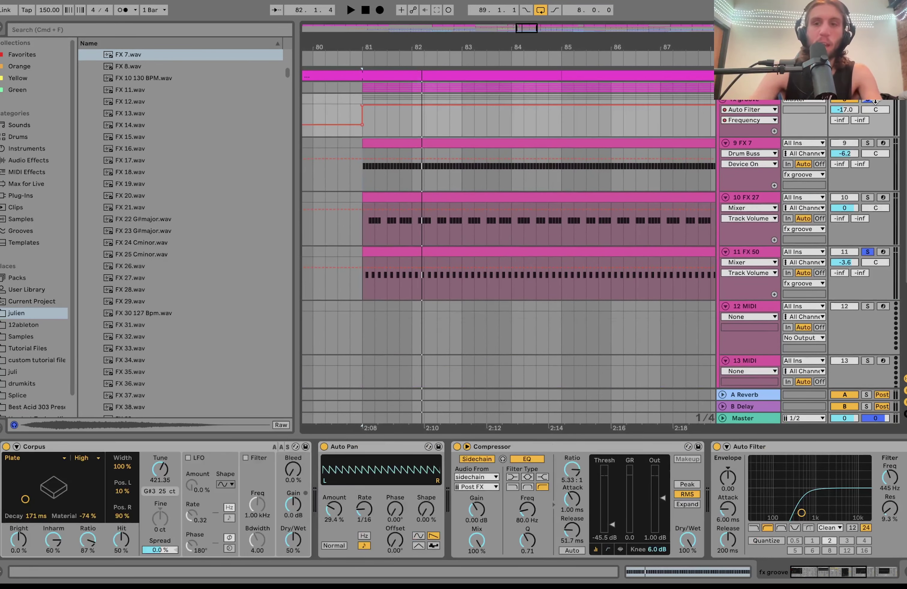
pyautogui.press('-')
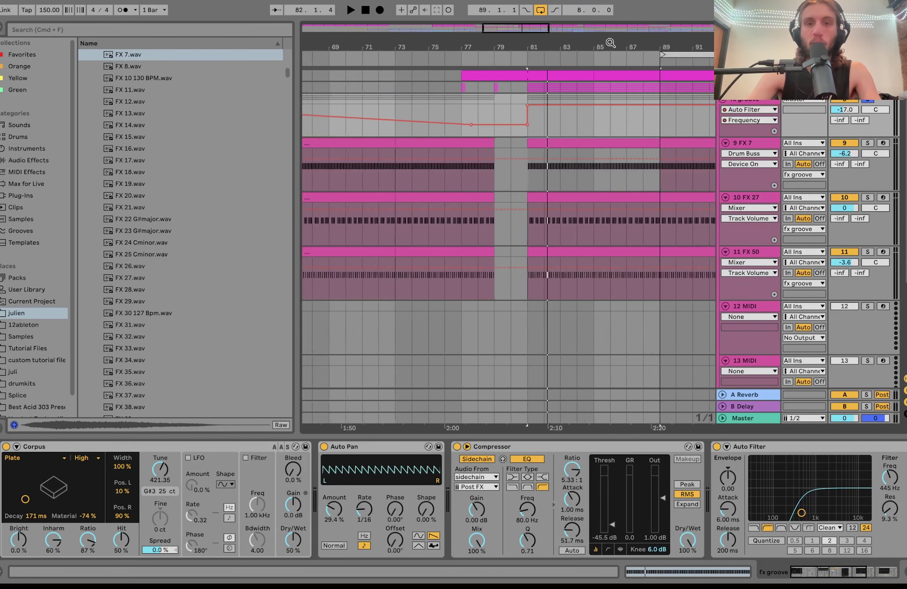
pyautogui.press('space')
pyautogui.press('space')
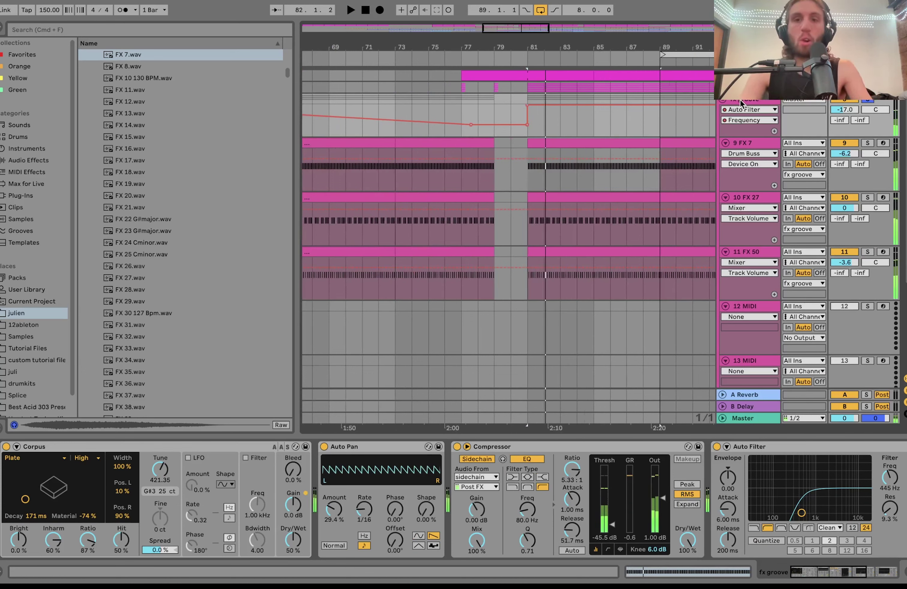
pyautogui.click(582, 131)
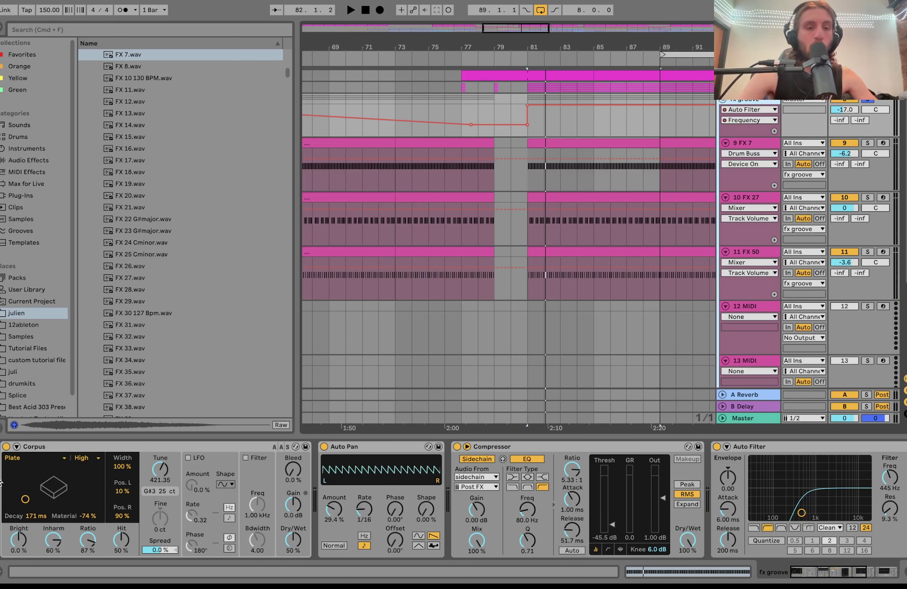
# Step: Compare the fx groove group's sound from bar 81 with its Corpus and its Auto Pan each switched off and on
pyautogui.click(3, 450)
pyautogui.press('space')
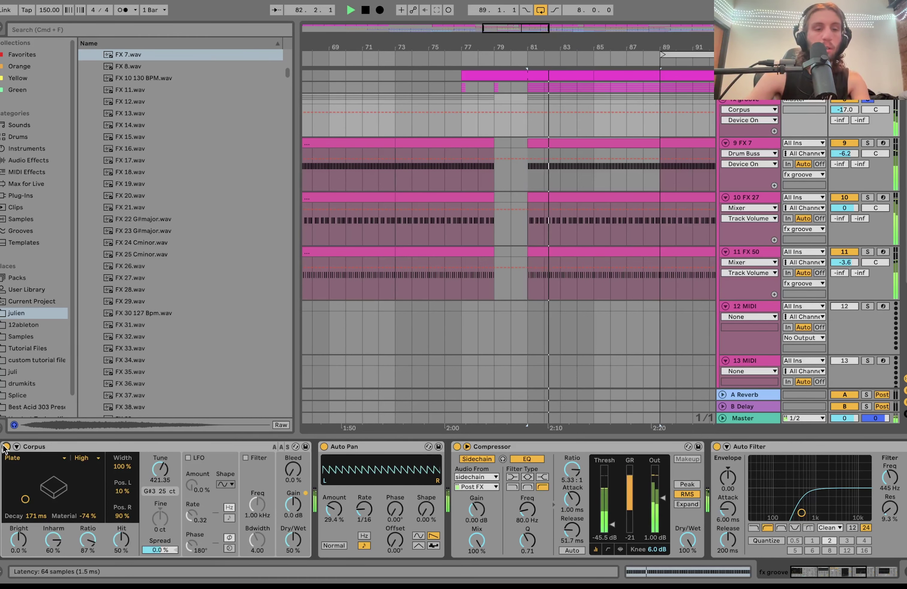
pyautogui.press('space')
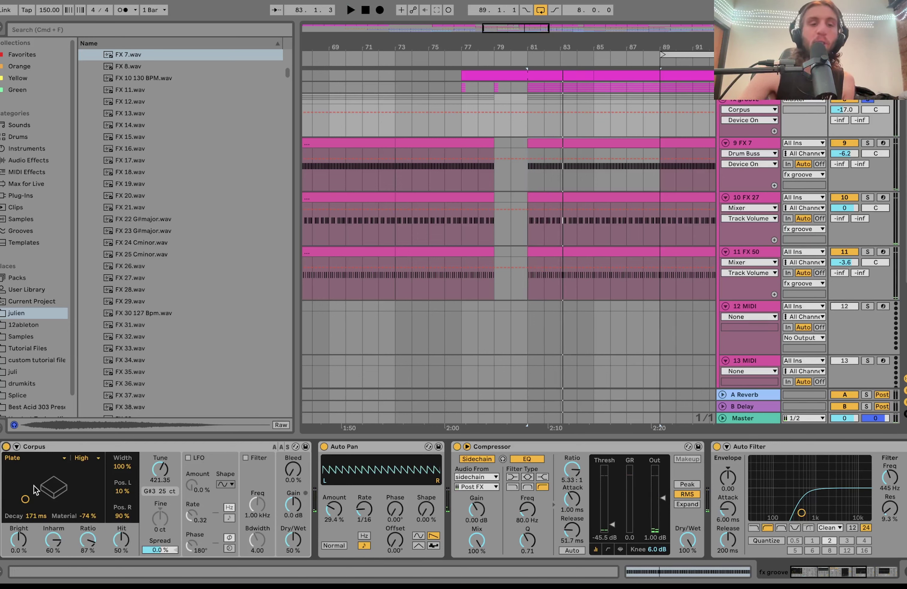
pyautogui.click(324, 447)
pyautogui.press('space')
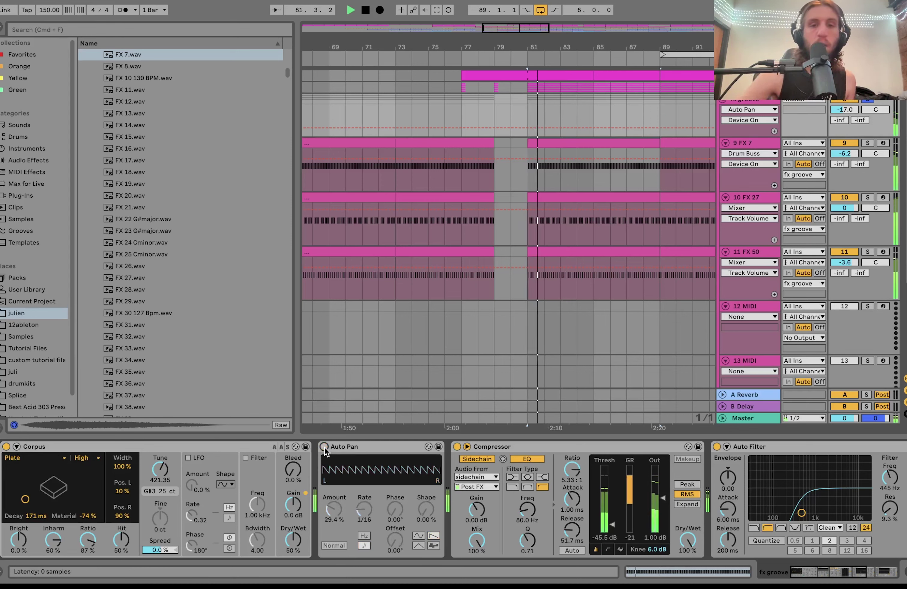
pyautogui.click(324, 447)
pyautogui.press('space')
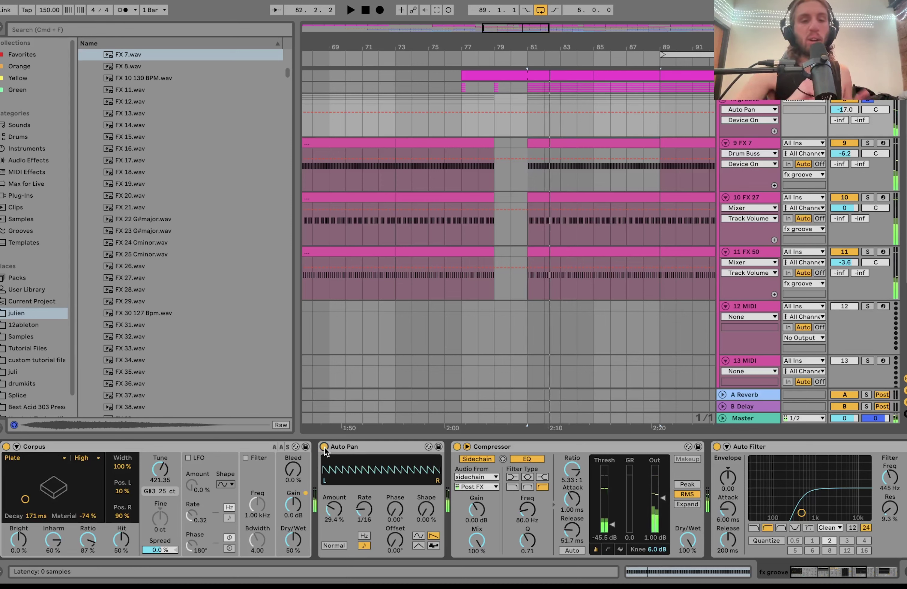
# Step: Review the rest of the fx groove device chain and listen to the second Auto Filter's frequency automation from bars 49, 65 and 73
pyautogui.hscroll(10, 324, 450)
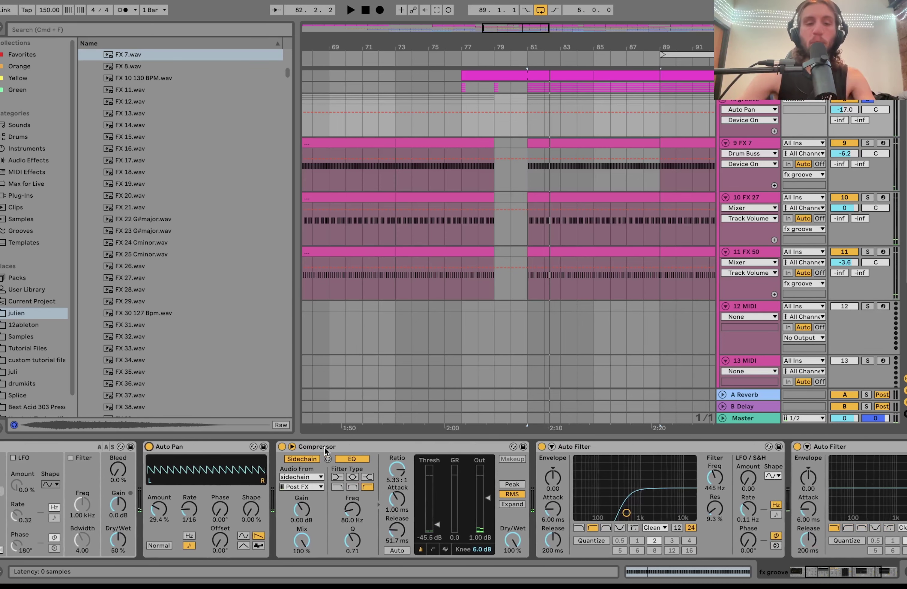
pyautogui.press('space')
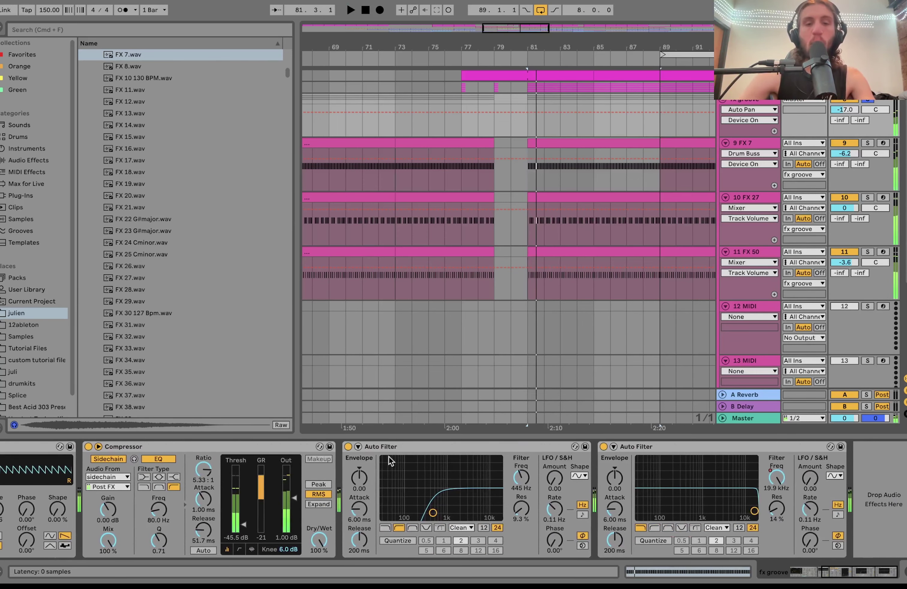
pyautogui.click(779, 482)
pyautogui.press('-')
pyautogui.press('-')
pyautogui.press('-')
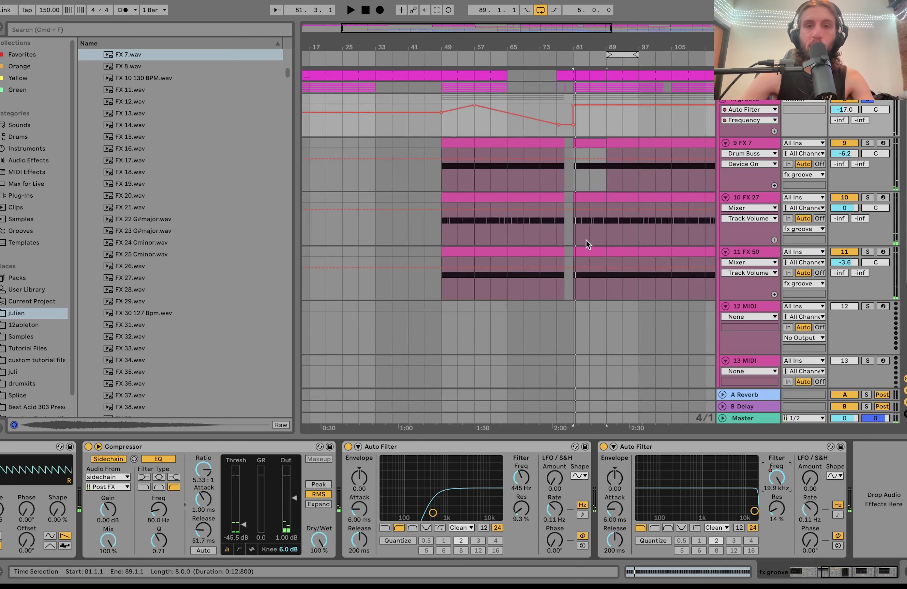
pyautogui.click(433, 131)
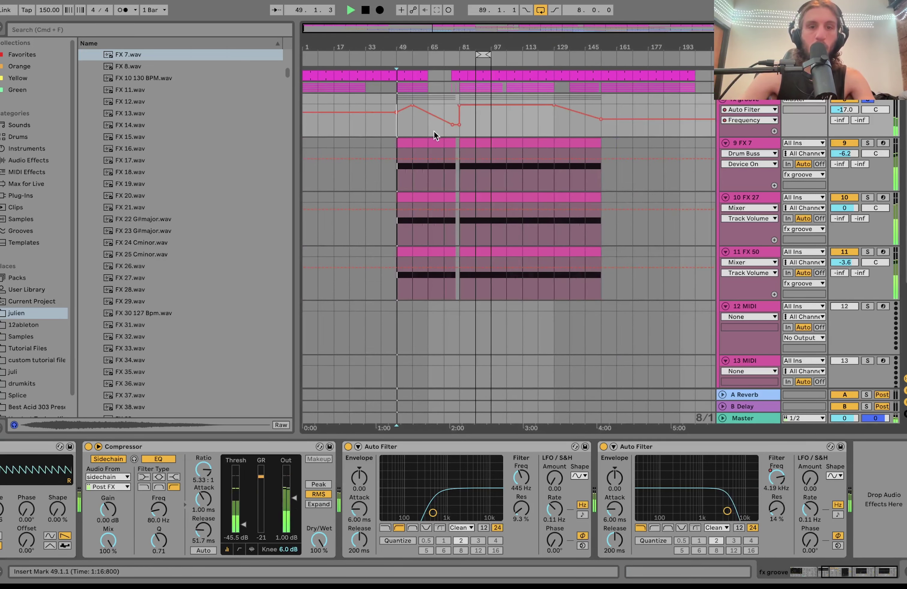
pyautogui.press('space')
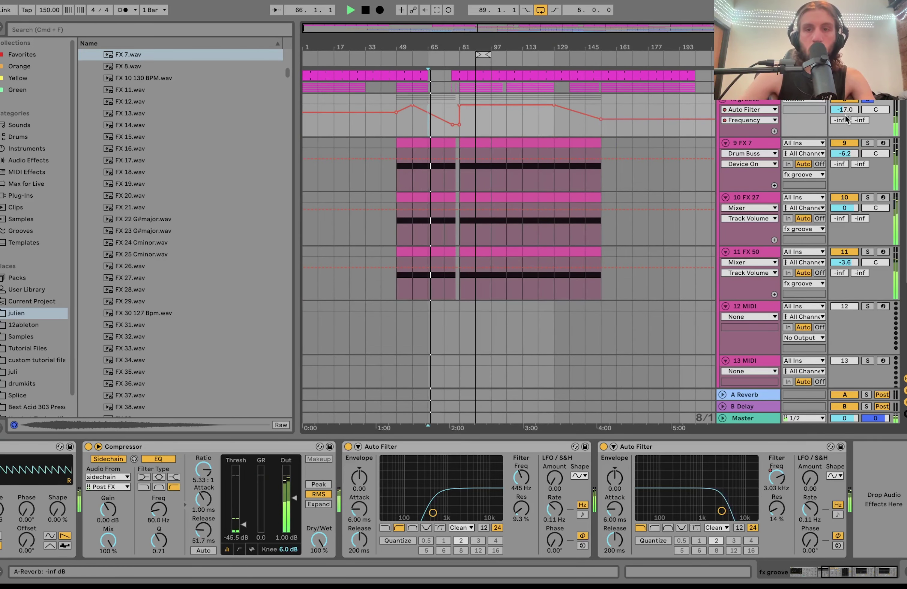
pyautogui.click(440, 129)
# Step: Fold the fx groove group, then unfold and solo the industrial fm group and listen to it from bar 81
pyautogui.click(722, 100)
pyautogui.press('space')
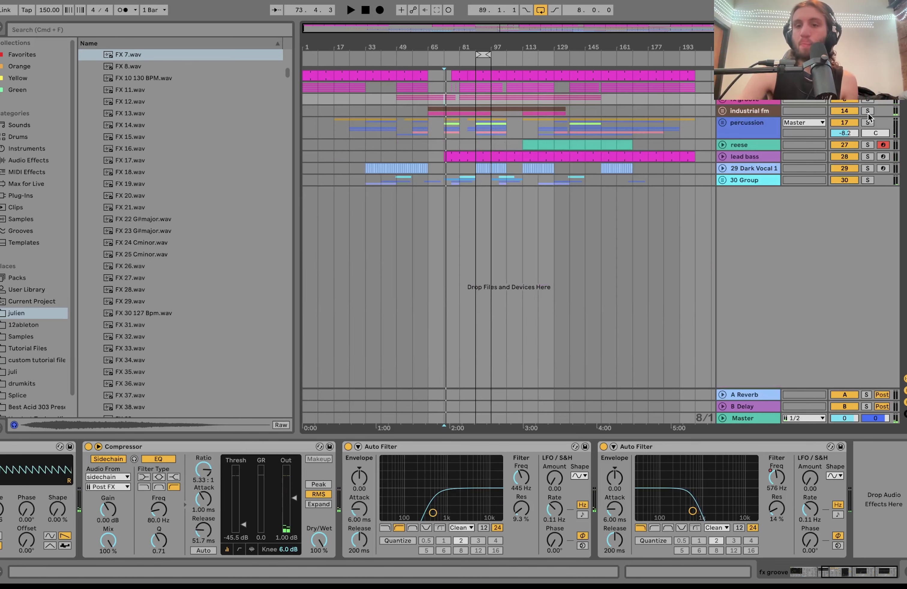
pyautogui.click(722, 110)
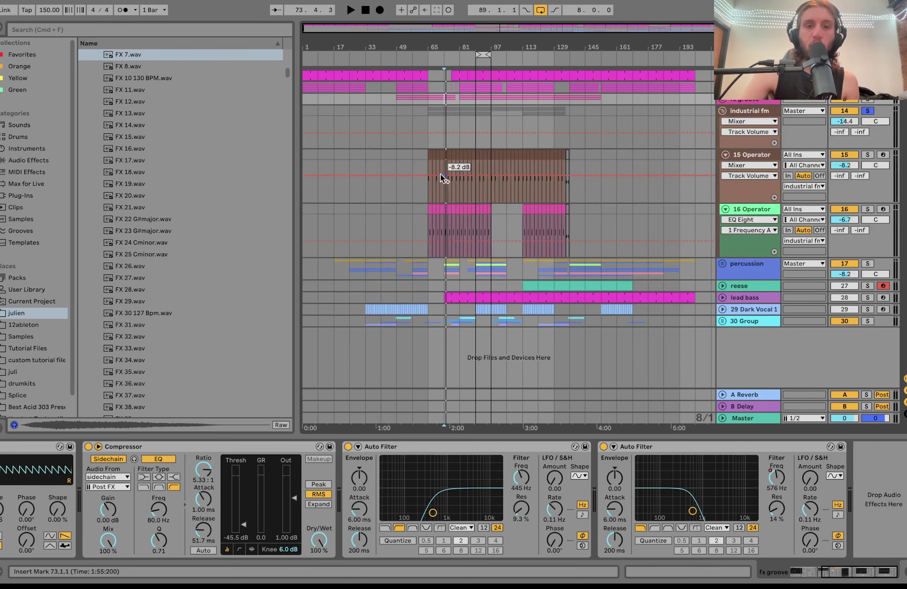
pyautogui.click(460, 163)
pyautogui.press('space')
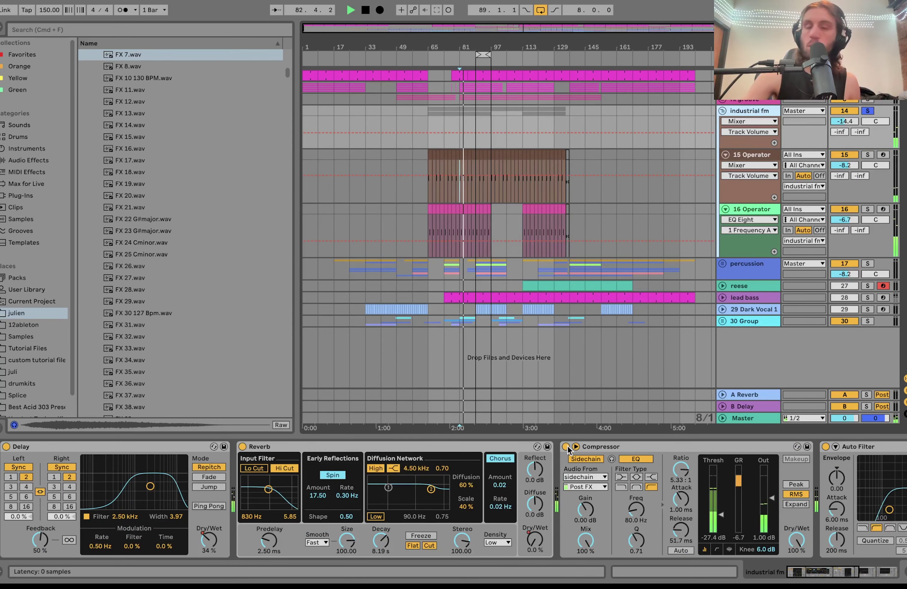
pyautogui.press('space')
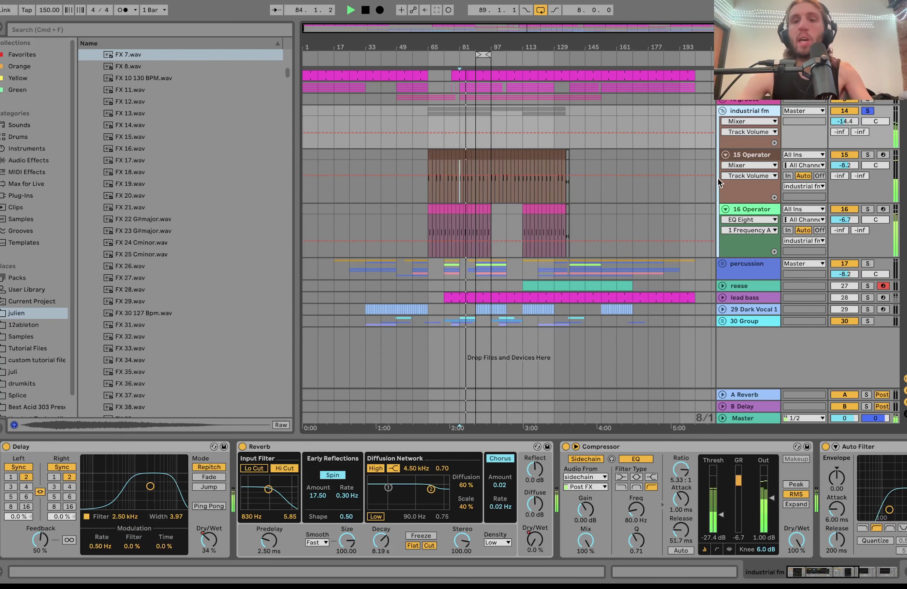
# Step: Clear the industrial fm solo, show the group's device chain and listen to the full mix from bars 65, 79, 81 and 89
pyautogui.scroll(3, 513, 197)
pyautogui.press('-')
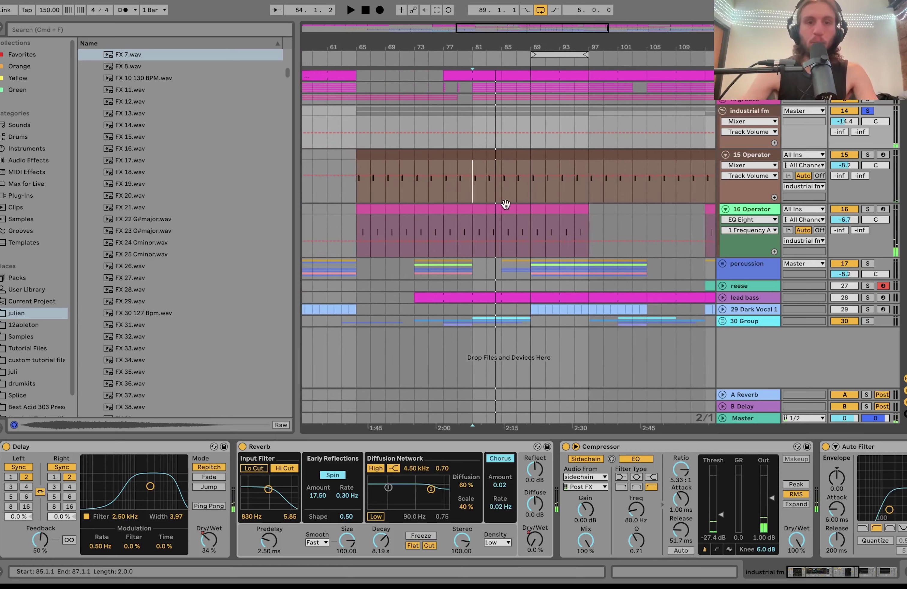
pyautogui.click(363, 153)
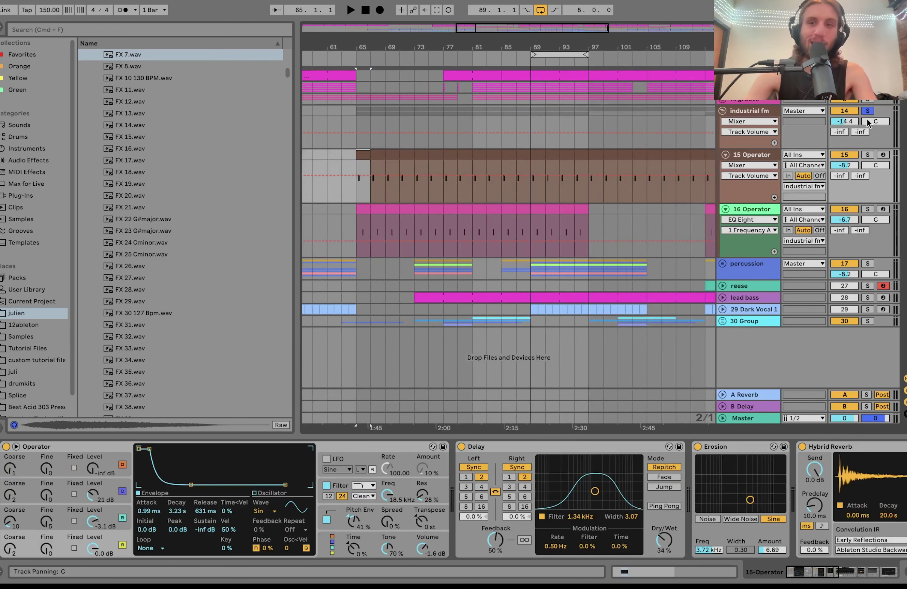
pyautogui.press('space')
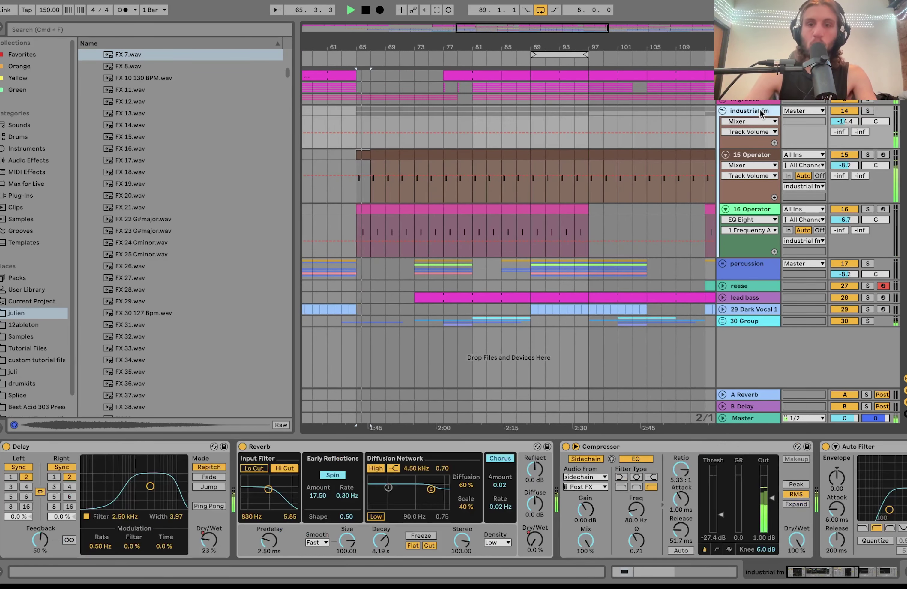
pyautogui.click(749, 111)
pyautogui.click(455, 123)
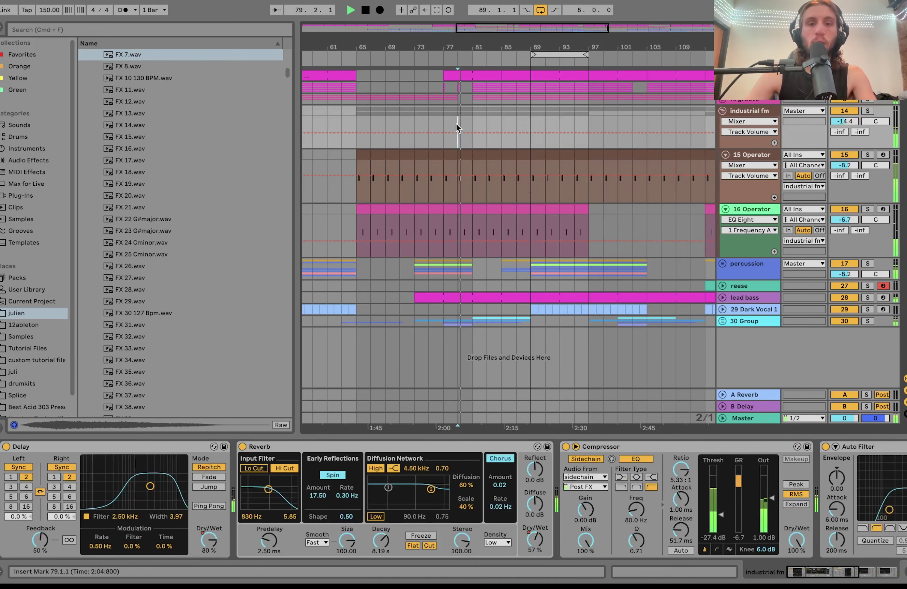
pyautogui.press('-')
pyautogui.click(463, 124)
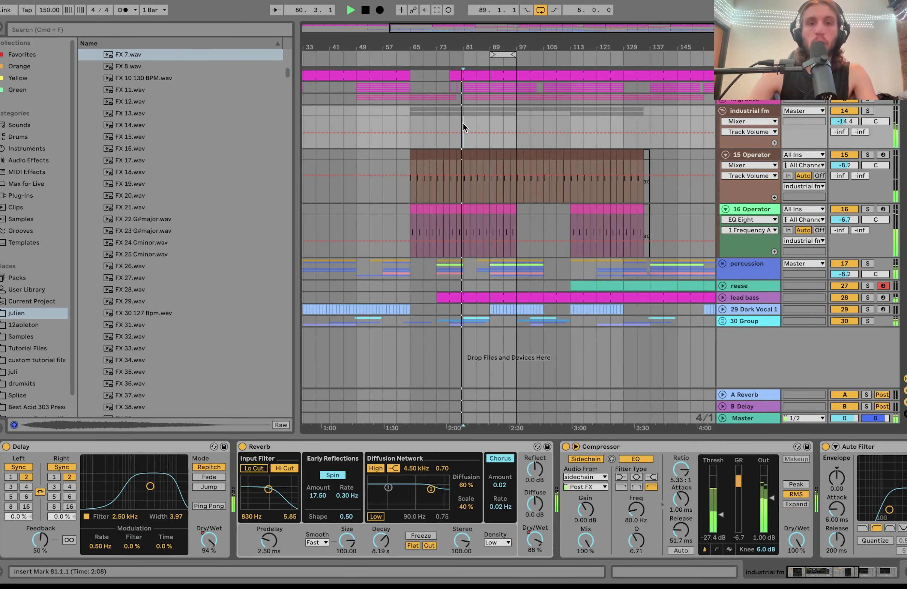
pyautogui.click(491, 123)
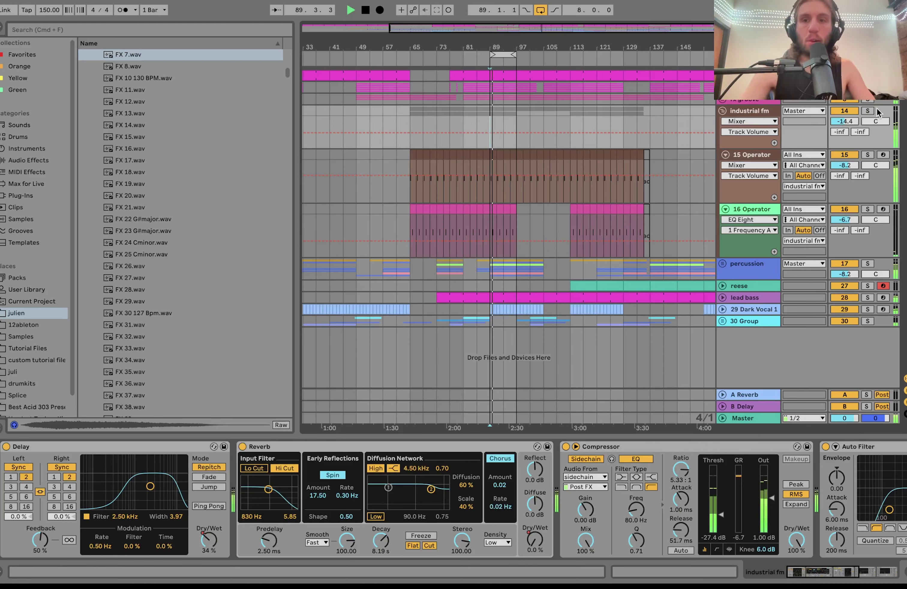
# Step: Solo the 15 Operator track within industrial fm, show its device chain and listen to it from bar 89
pyautogui.click(867, 111)
pyautogui.click(867, 155)
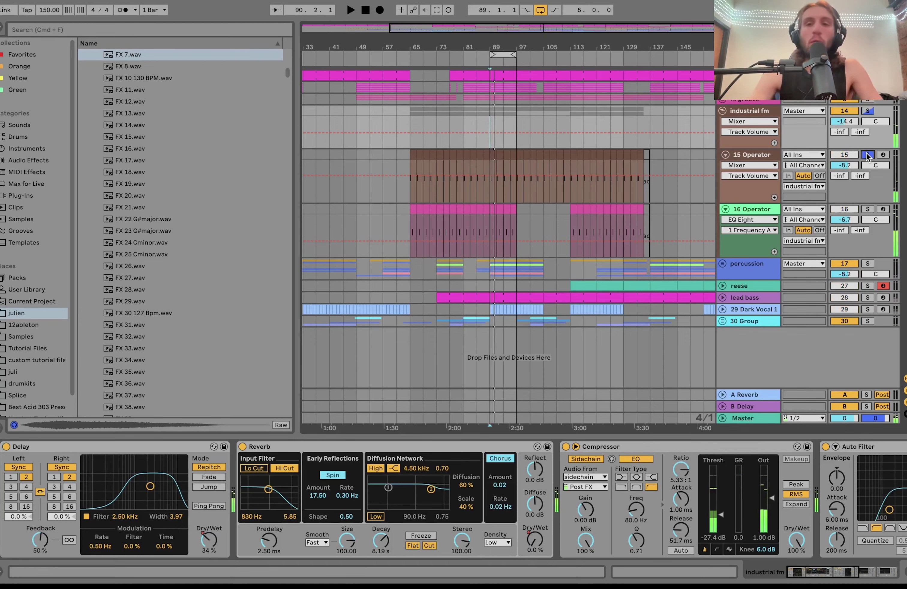
pyautogui.click(774, 165)
pyautogui.click(747, 152)
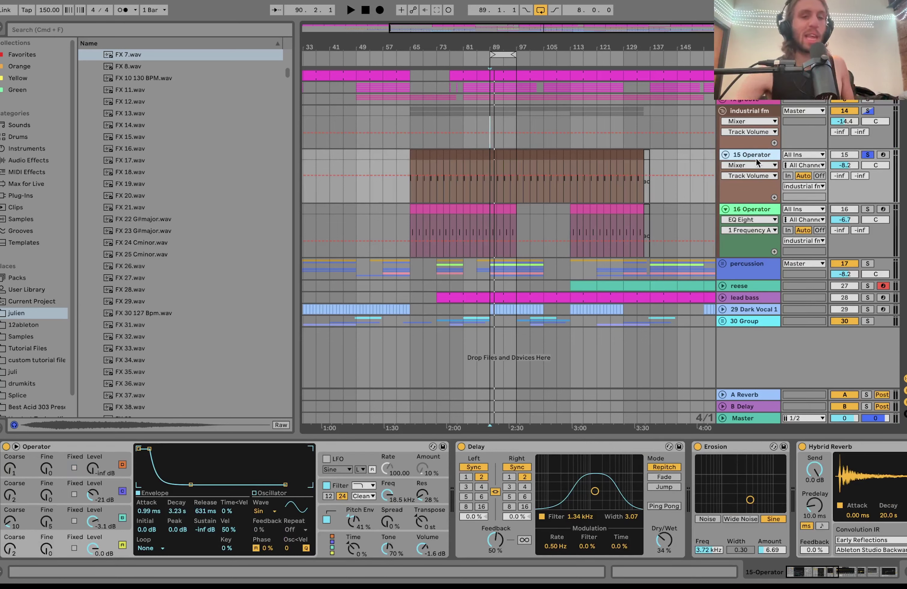
pyautogui.press('space')
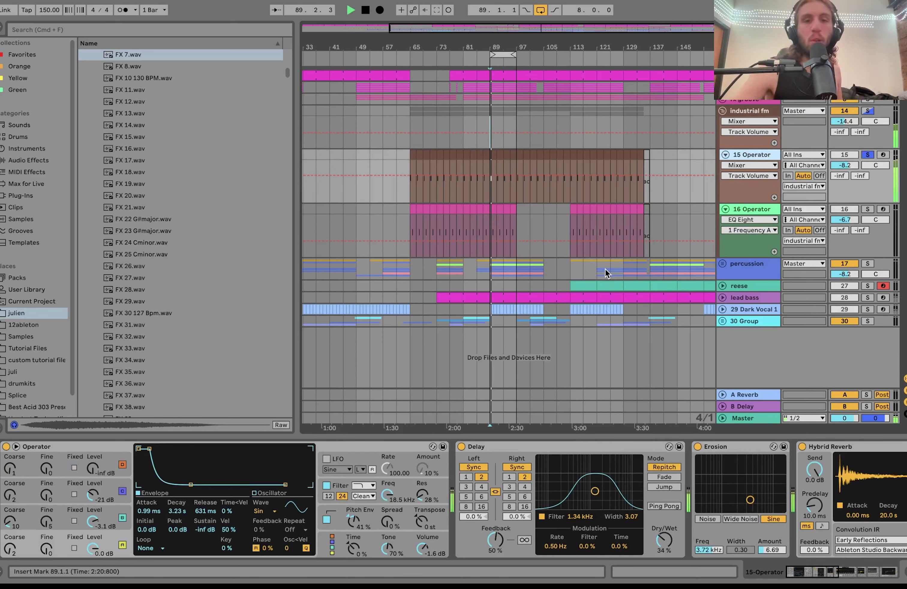
pyautogui.press('space')
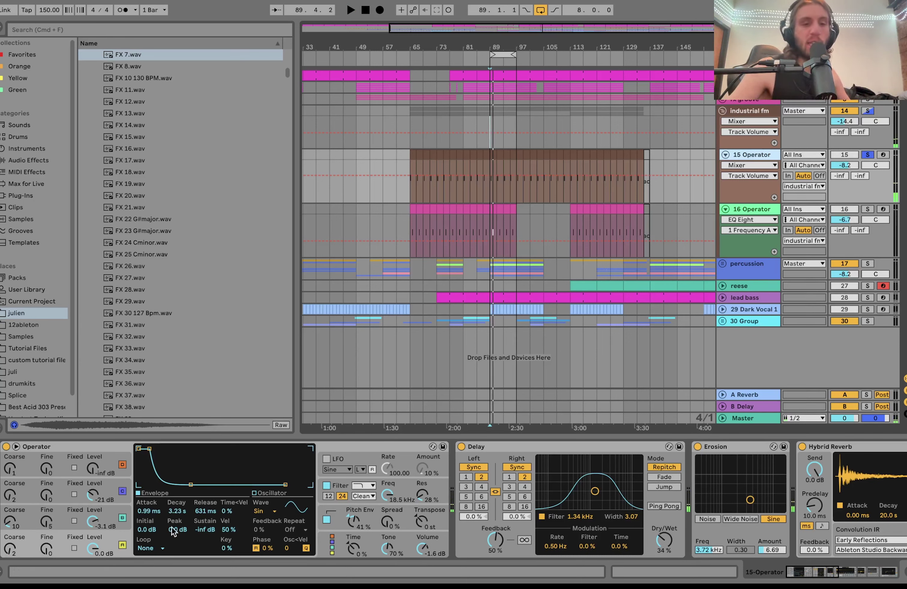
# Step: Review the level and coarse tuning settings of Operator's oscillators and play the 15 Operator sound from bar 89
pyautogui.click(111, 520)
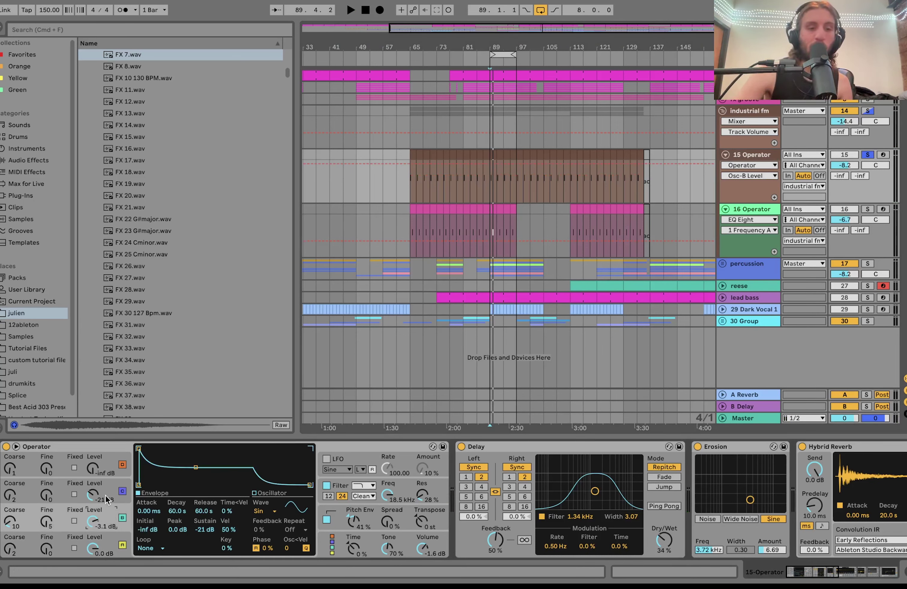
pyautogui.click(107, 499)
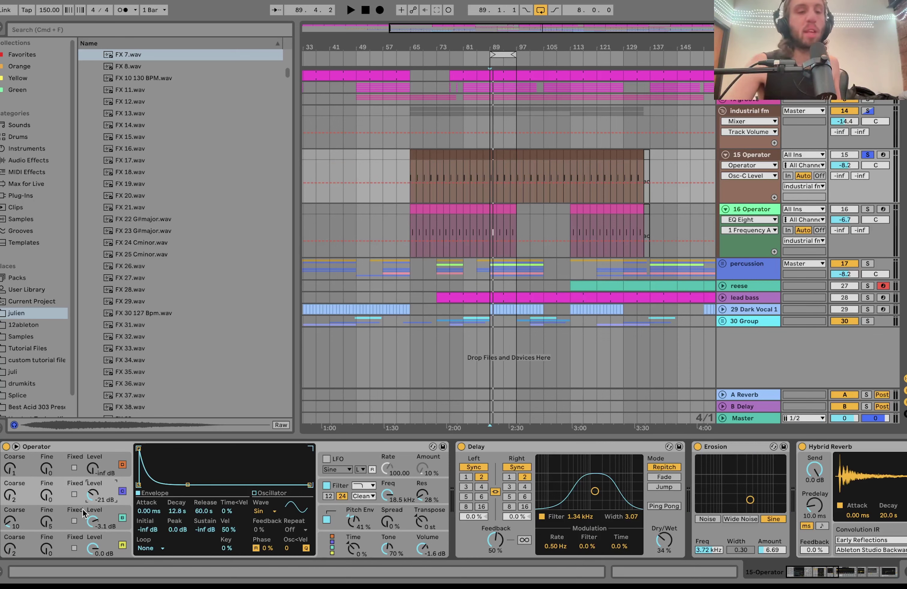
pyautogui.click(20, 520)
pyautogui.click(25, 538)
pyautogui.press('space')
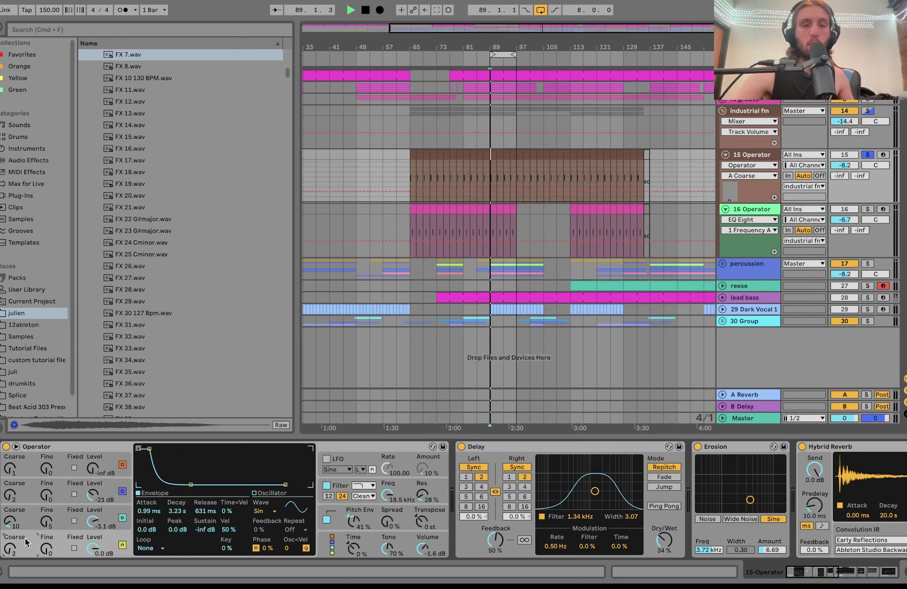
# Step: Review Operator's filter and shaper settings and compare the sound from bar 89 with the filter off and on
pyautogui.click(341, 486)
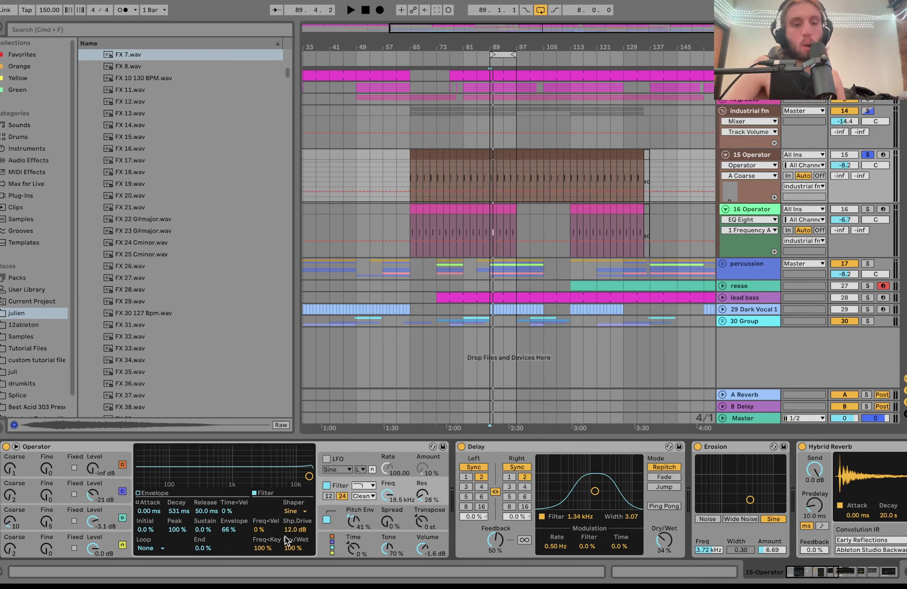
pyautogui.press('space')
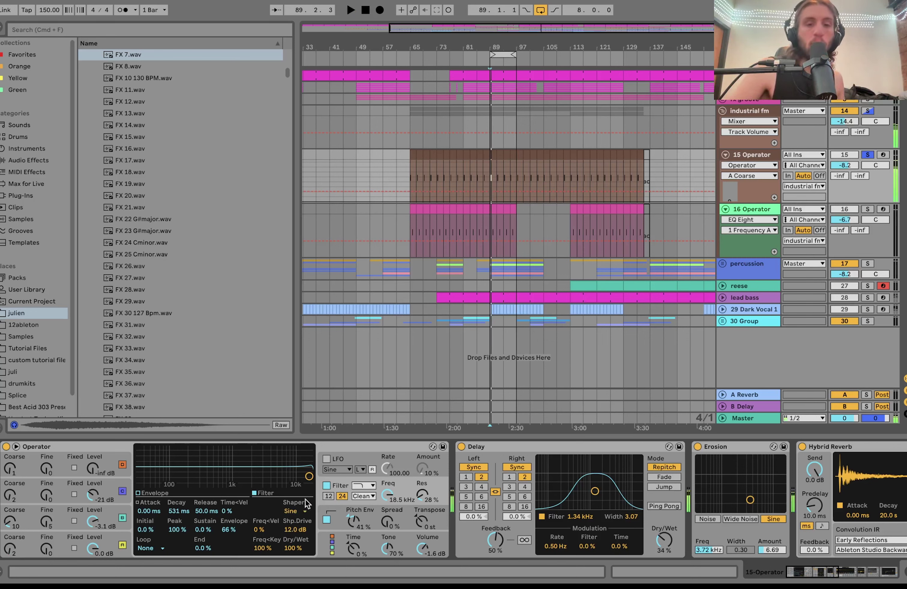
pyautogui.click(327, 486)
pyautogui.press('space')
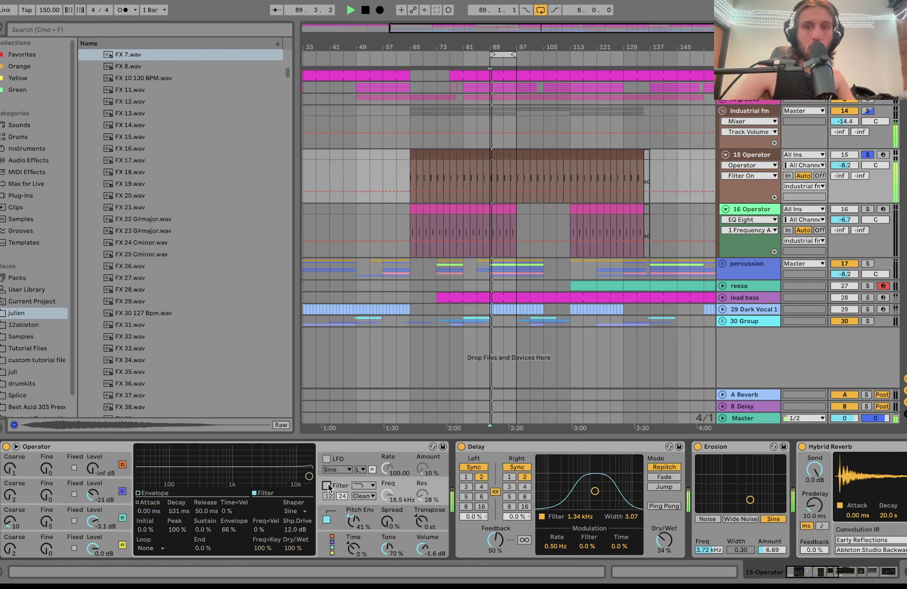
pyautogui.click(327, 486)
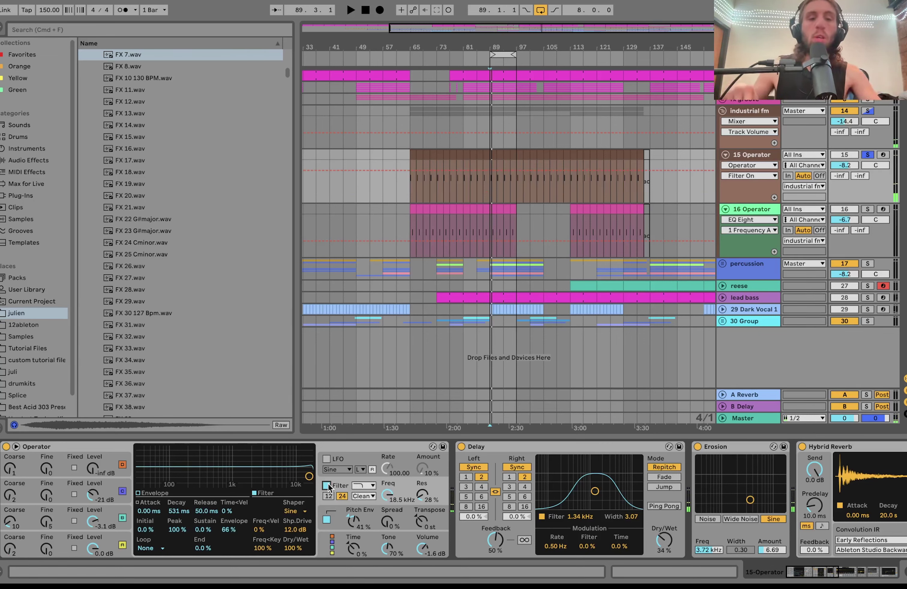
# Step: Review Operator's pitch envelope and compare the sound from bar 89 with the envelope off and on
pyautogui.click(331, 518)
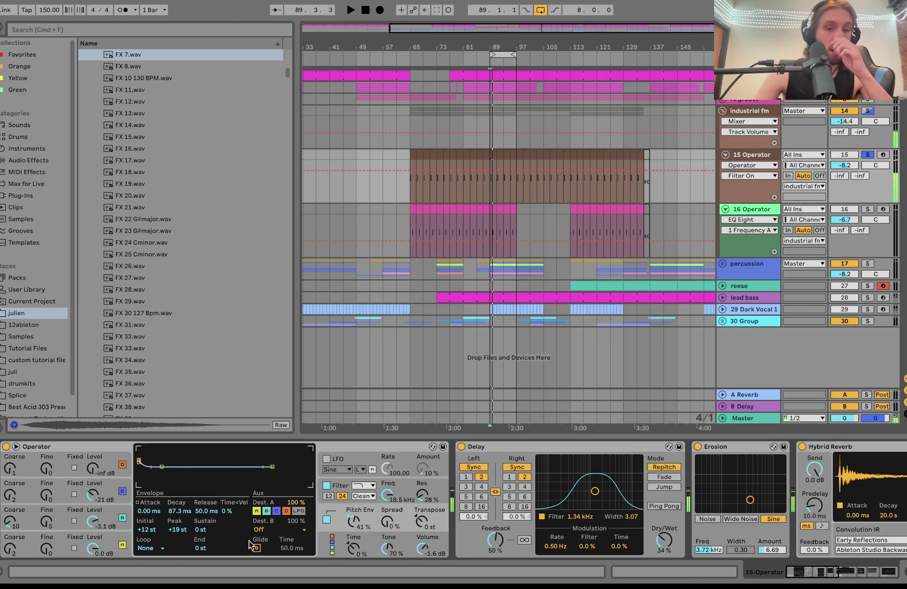
pyautogui.click(326, 520)
pyautogui.press('space')
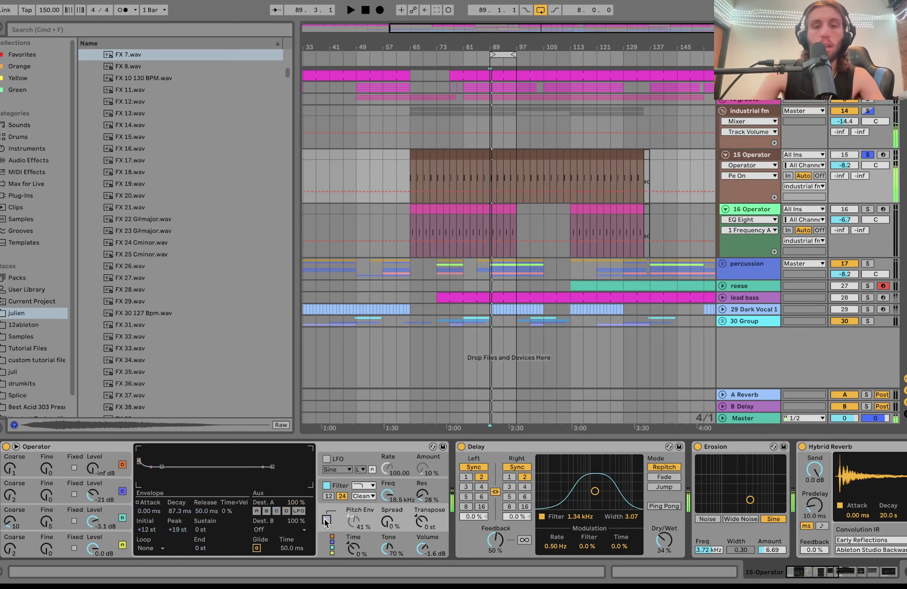
pyautogui.click(326, 520)
pyautogui.press('space')
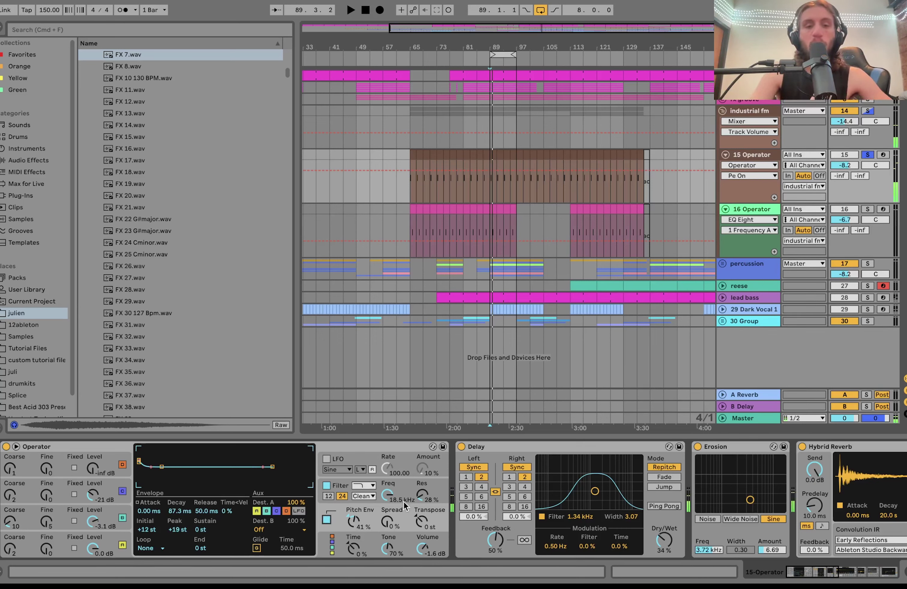
# Step: Bypass Delay, Erosion, Hybrid Reverb, Chorus-Ensemble, Amp and EQ Eight on the 15 Operator track and play the dry Operator sound
pyautogui.hscroll(10, 404, 501)
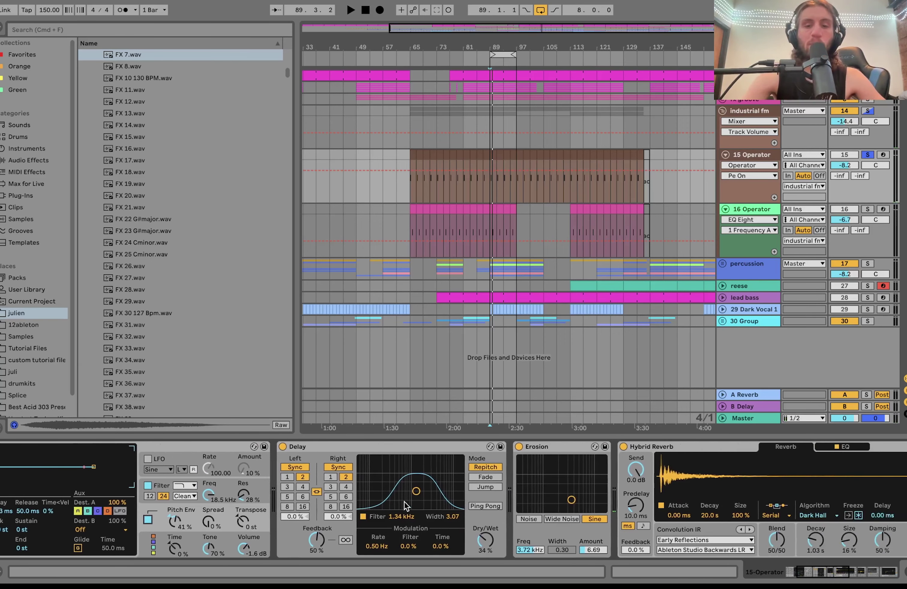
pyautogui.hscroll(3, 404, 501)
pyautogui.press('space')
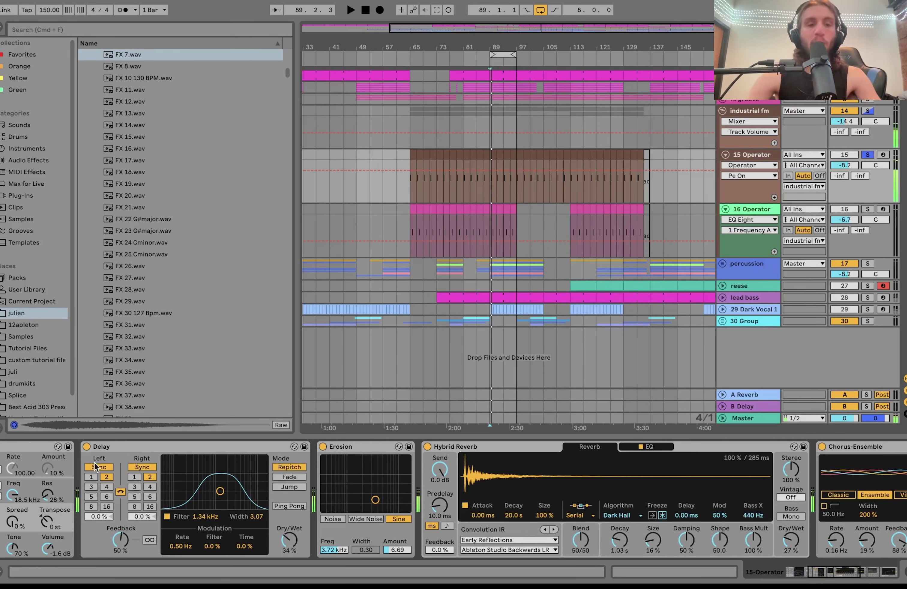
pyautogui.click(86, 446)
pyautogui.click(323, 447)
pyautogui.hscroll(4, 327, 448)
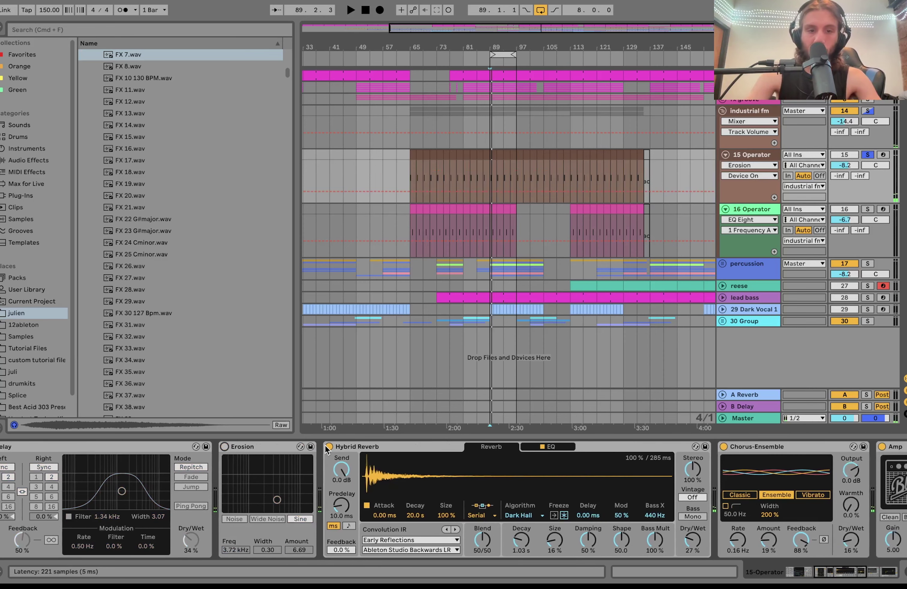
pyautogui.click(327, 446)
pyautogui.hscroll(15, 329, 450)
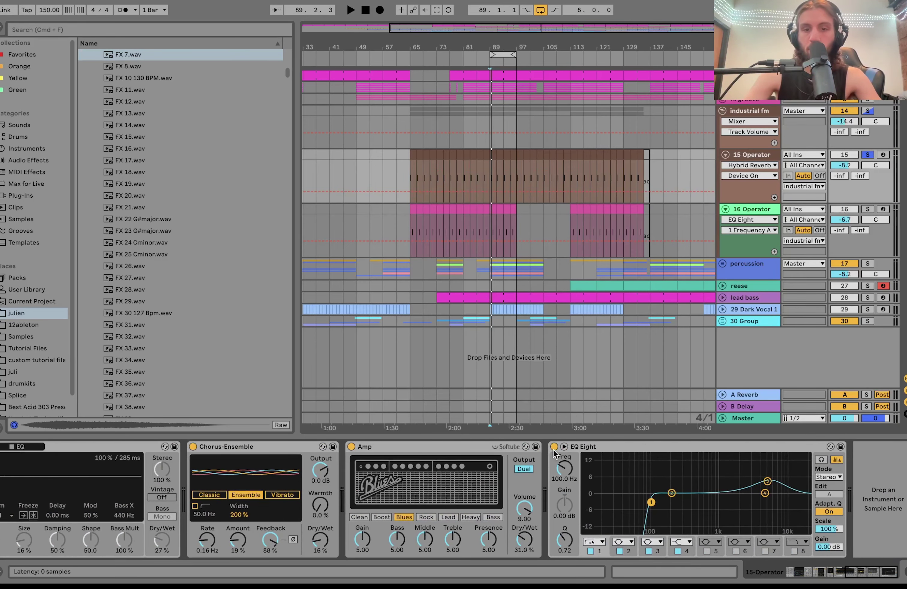
pyautogui.click(553, 447)
pyautogui.click(352, 447)
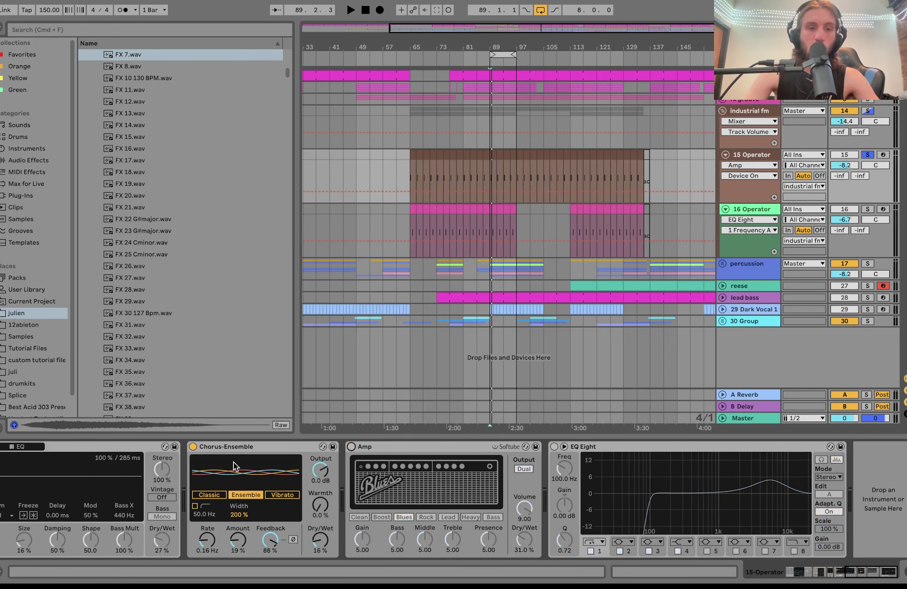
pyautogui.click(193, 446)
pyautogui.hscroll(-20, 197, 452)
pyautogui.press('space')
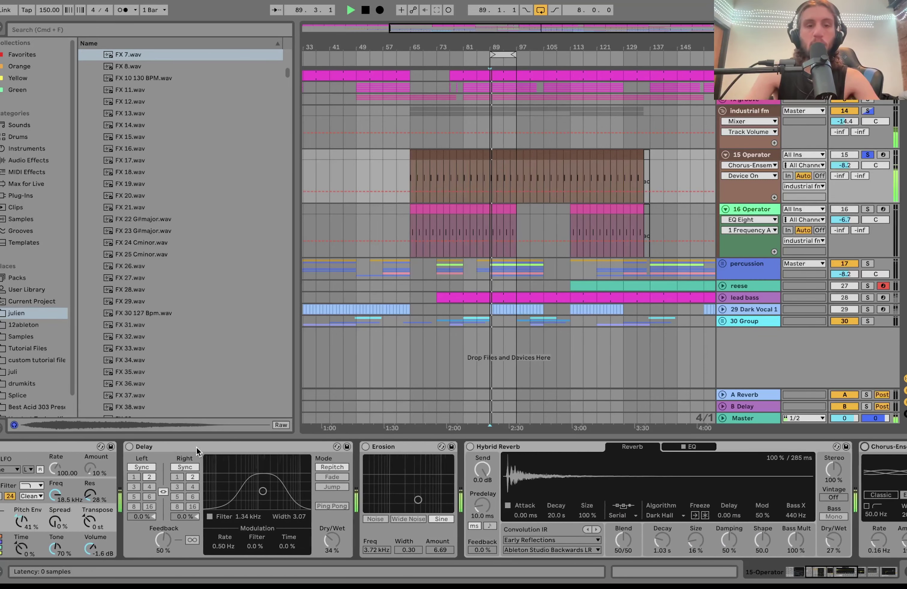
# Step: Re-enable Delay, Erosion and Hybrid Reverb one by one on 15 Operator, listening to what each adds
pyautogui.hscroll(-4, 198, 452)
pyautogui.click(245, 447)
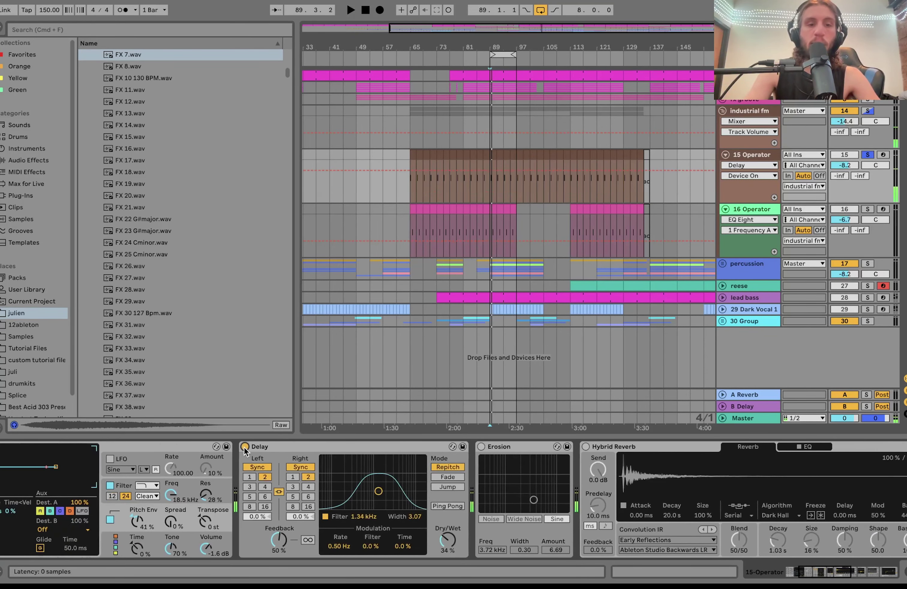
pyautogui.click(481, 447)
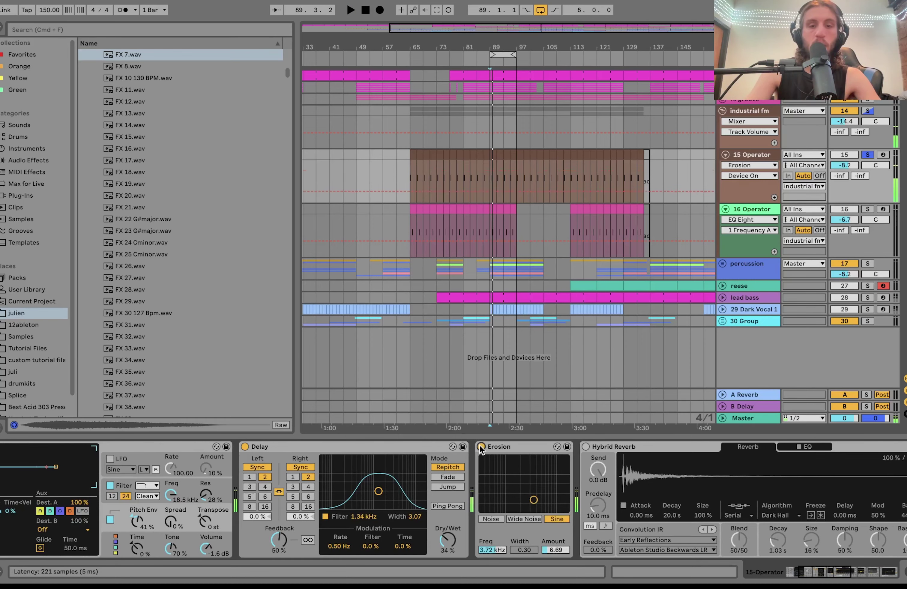
pyautogui.hscroll(2, 501, 448)
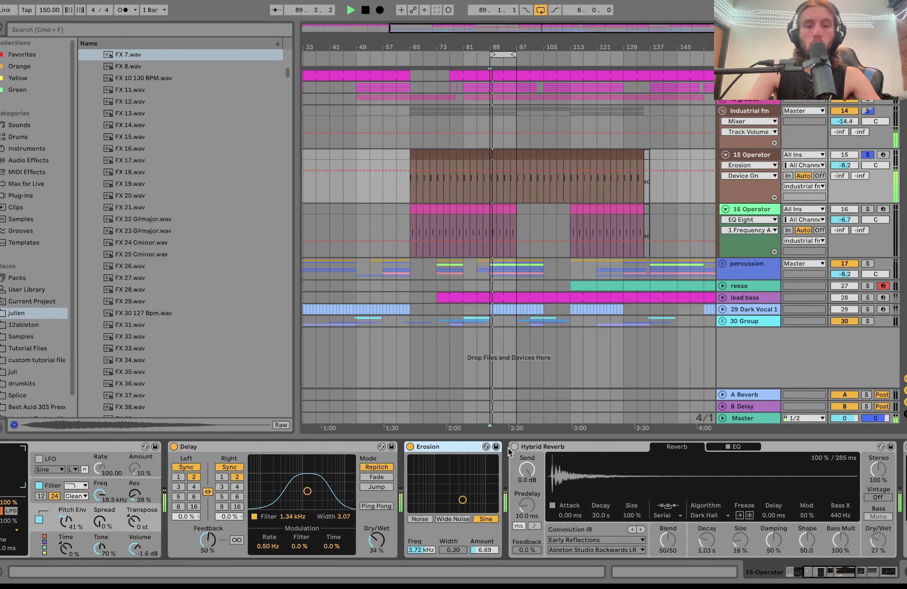
pyautogui.click(515, 447)
pyautogui.hscroll(10, 518, 449)
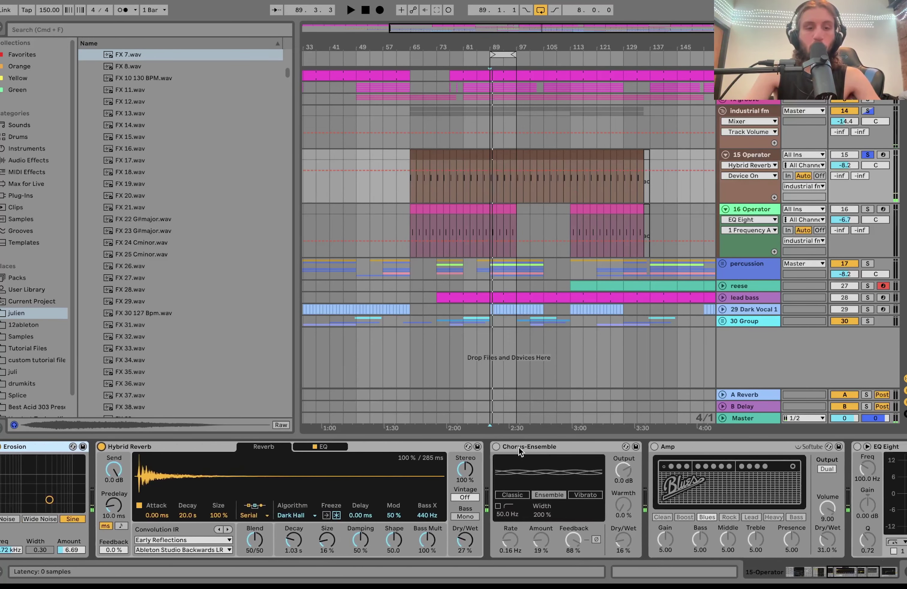
# Step: Re-enable Chorus-Ensemble, Amp and EQ Eight one by one on 15 Operator, listening to each change
pyautogui.hscroll(2, 410, 470)
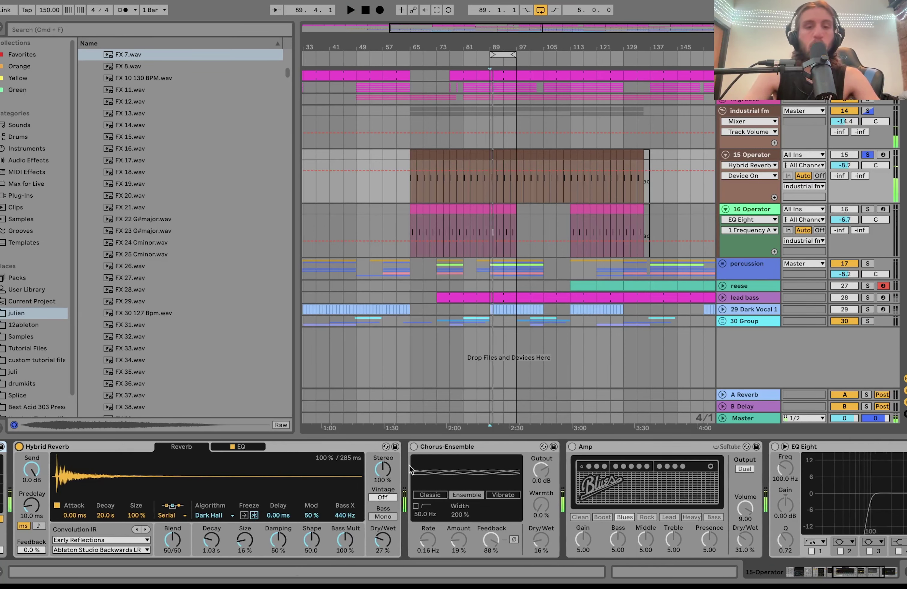
pyautogui.click(413, 447)
pyautogui.press('space')
pyautogui.hscroll(6, 426, 451)
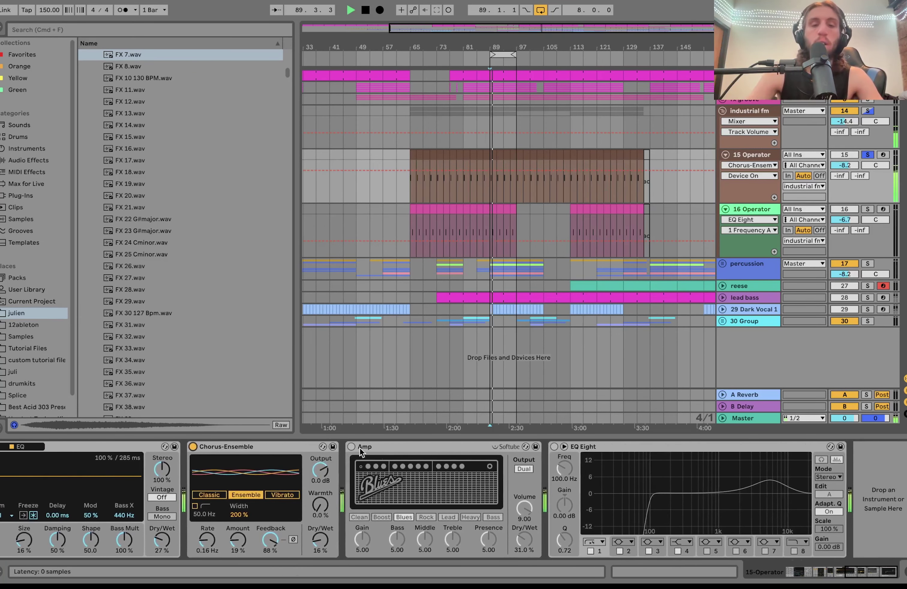
pyautogui.click(351, 446)
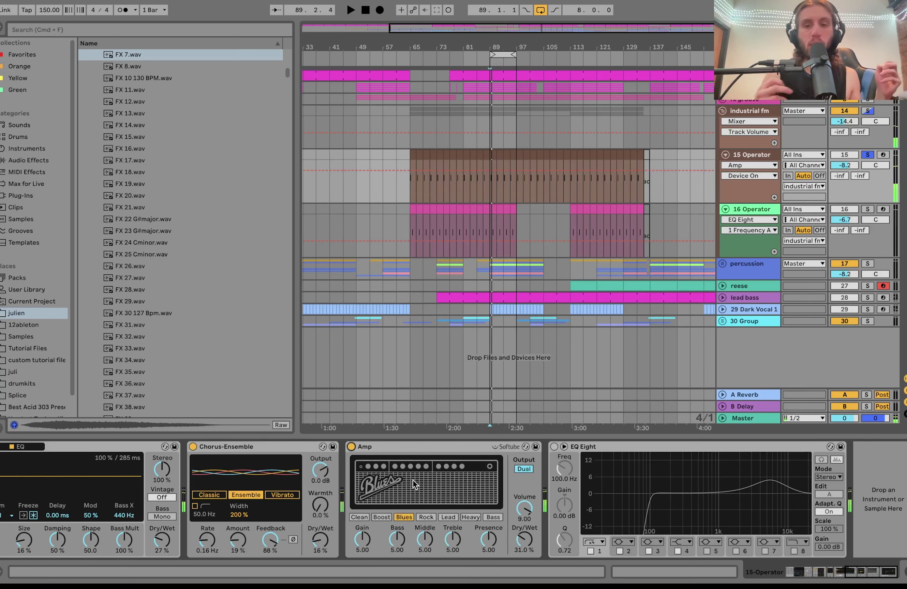
pyautogui.click(554, 446)
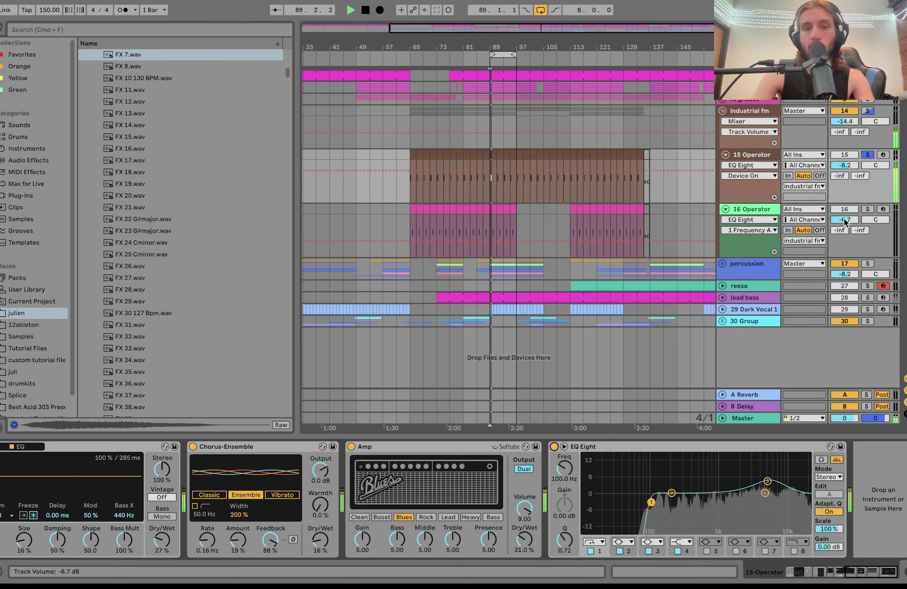
# Step: Solo the 16 Operator track within industrial fm, show its device chain and listen to it around bar 89
pyautogui.click(867, 209)
pyautogui.press('space')
pyautogui.scroll(10, 506, 218)
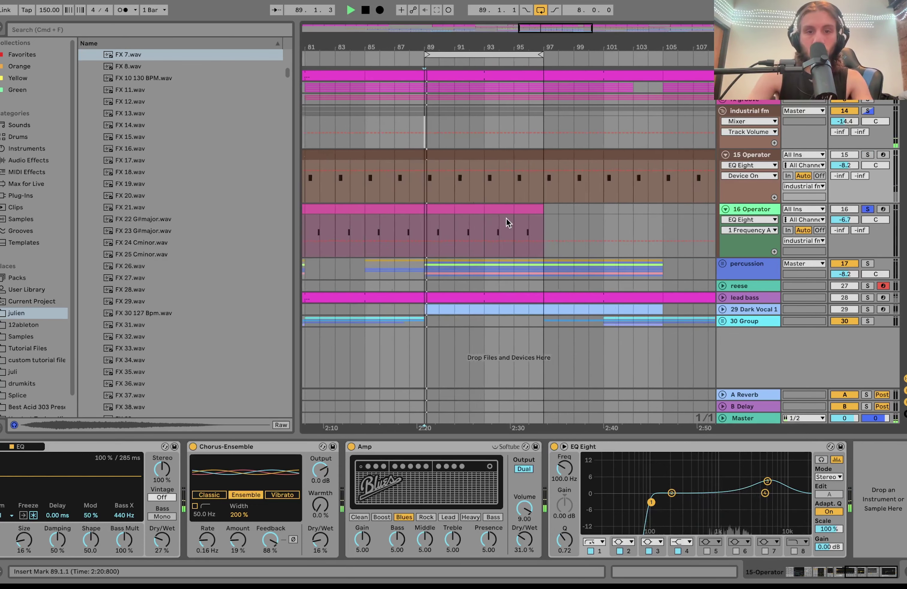
pyautogui.click(539, 229)
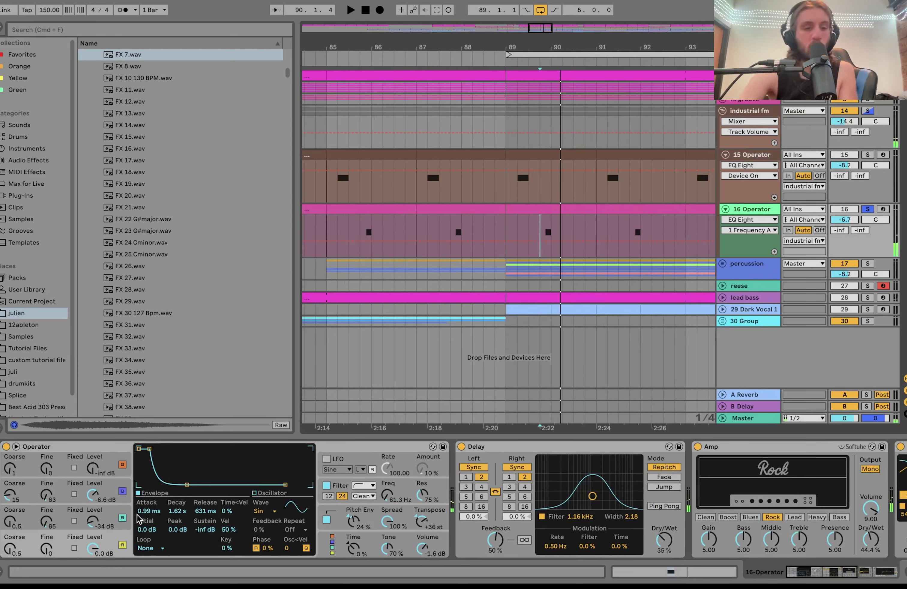
# Step: Review the envelopes and waveforms of oscillators B and C in 16 Operator's Operator
pyautogui.click(117, 514)
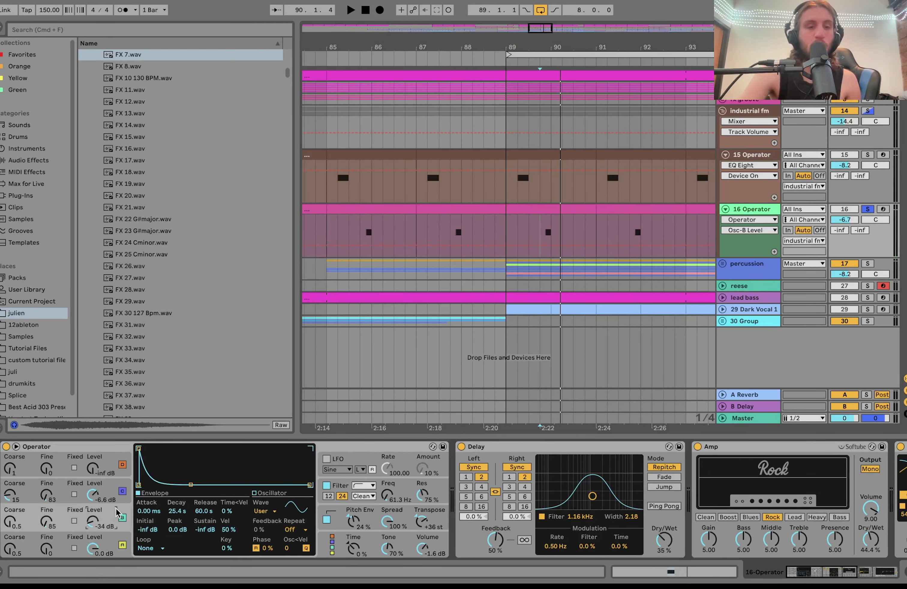
pyautogui.click(288, 511)
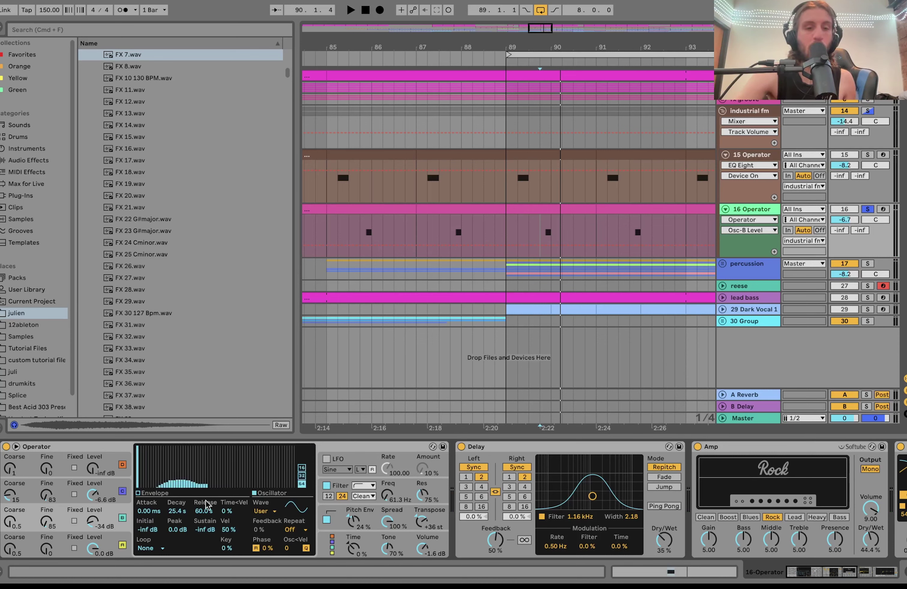
pyautogui.click(107, 490)
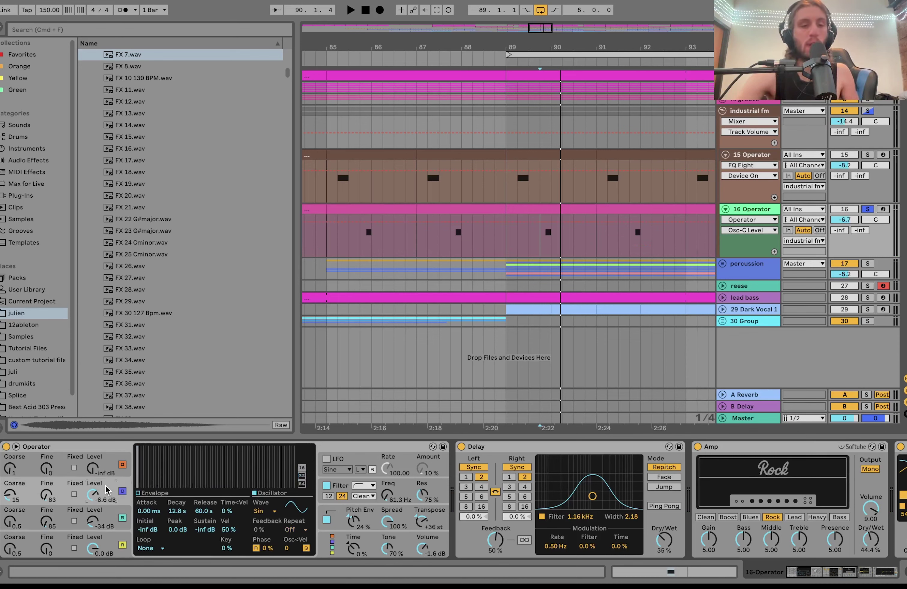
pyautogui.click(107, 517)
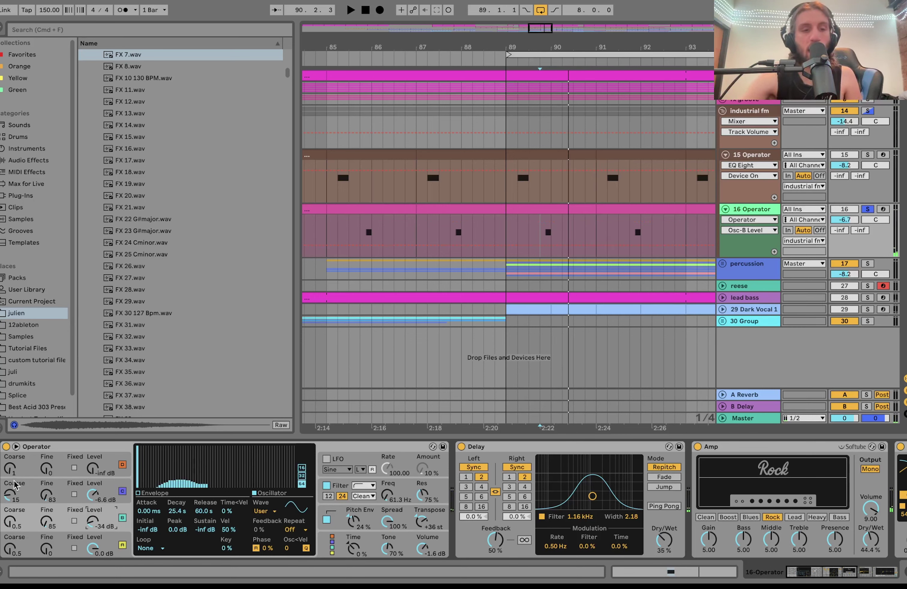
# Step: Review the filter and pitch envelope of 16 Operator, comparing the sound with the pitch envelope off and on
pyautogui.click(398, 489)
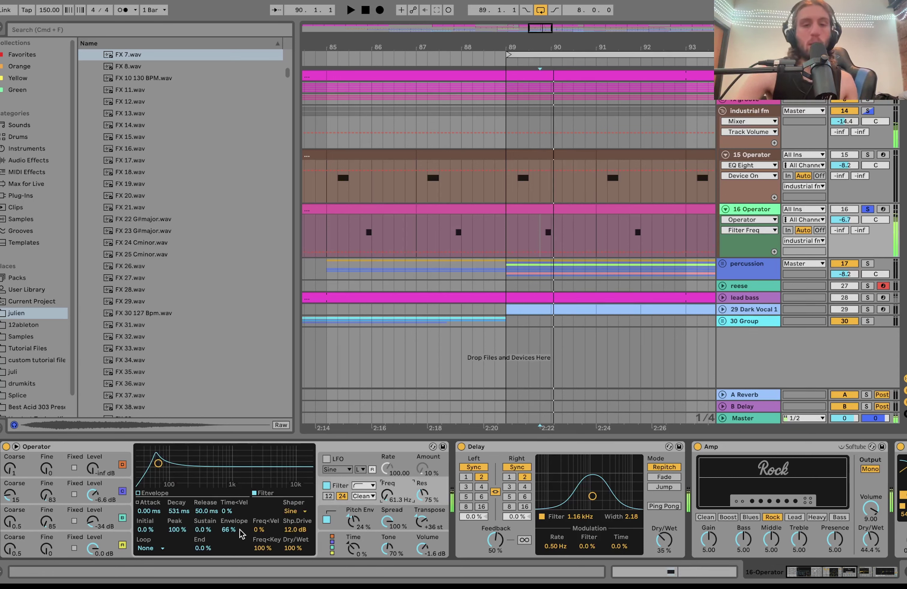
pyautogui.press('space')
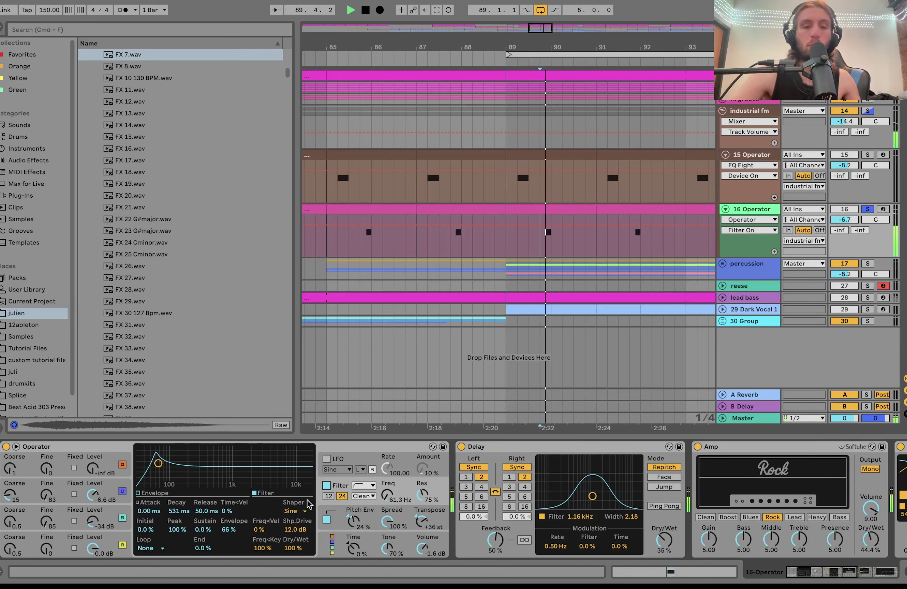
pyautogui.click(332, 524)
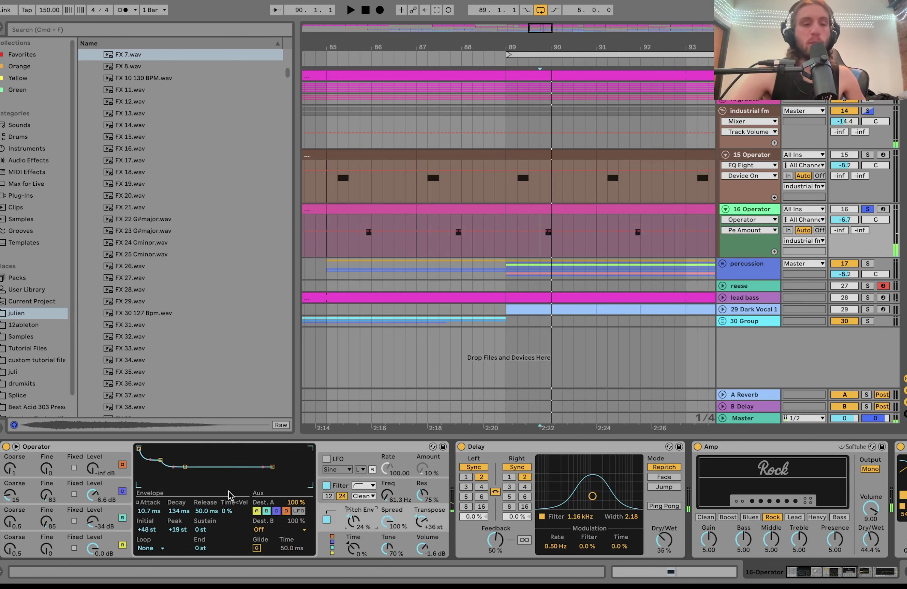
pyautogui.click(327, 519)
pyautogui.press('space')
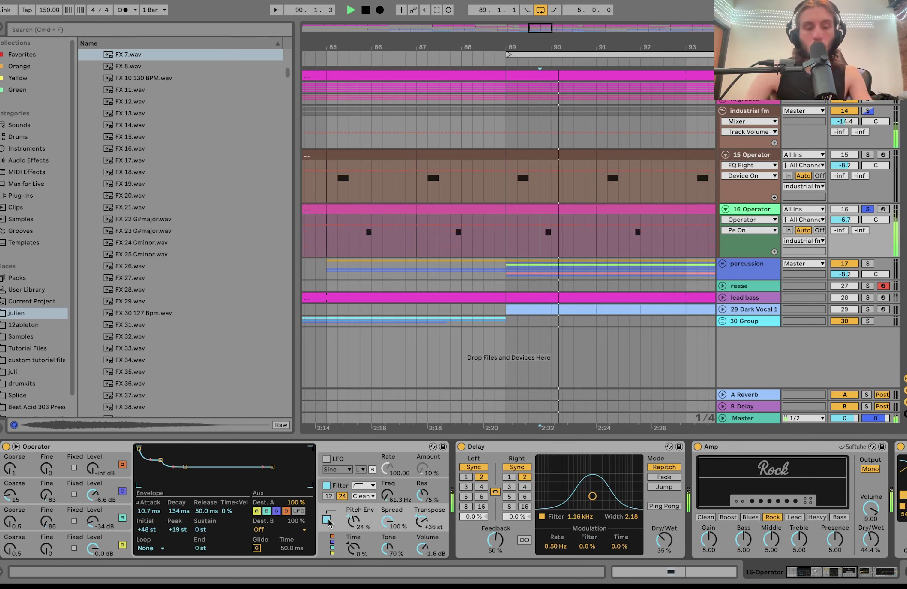
pyautogui.press('space')
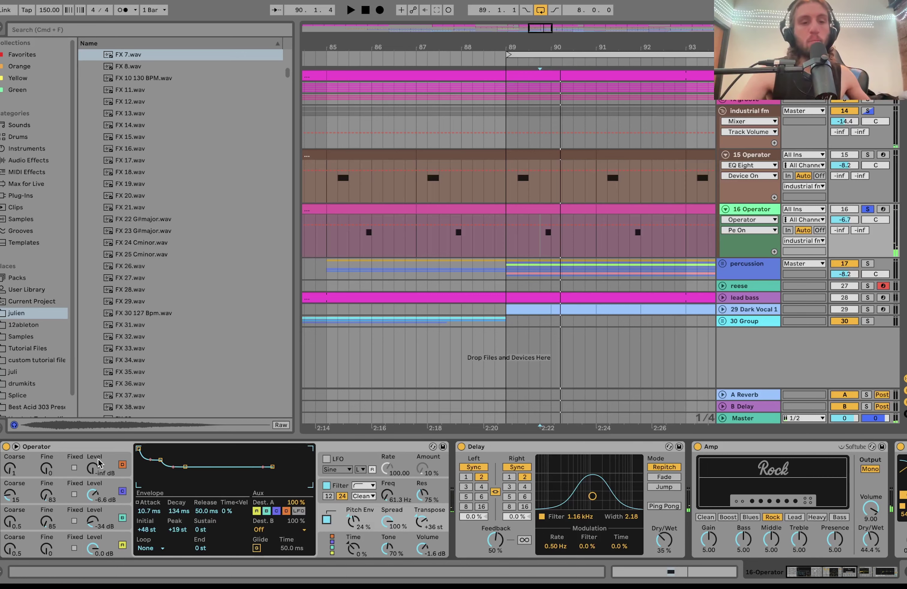
# Step: Examine the Delay, Amp, Chorus-Ensemble and EQ Eight settings on 16 Operator
pyautogui.hscroll(5, 565, 543)
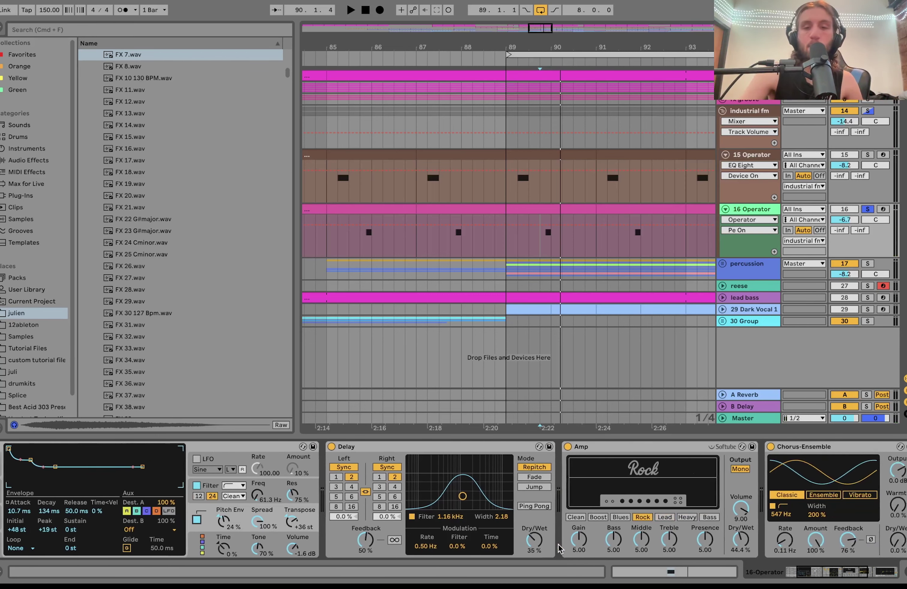
pyautogui.hscroll(6, 508, 550)
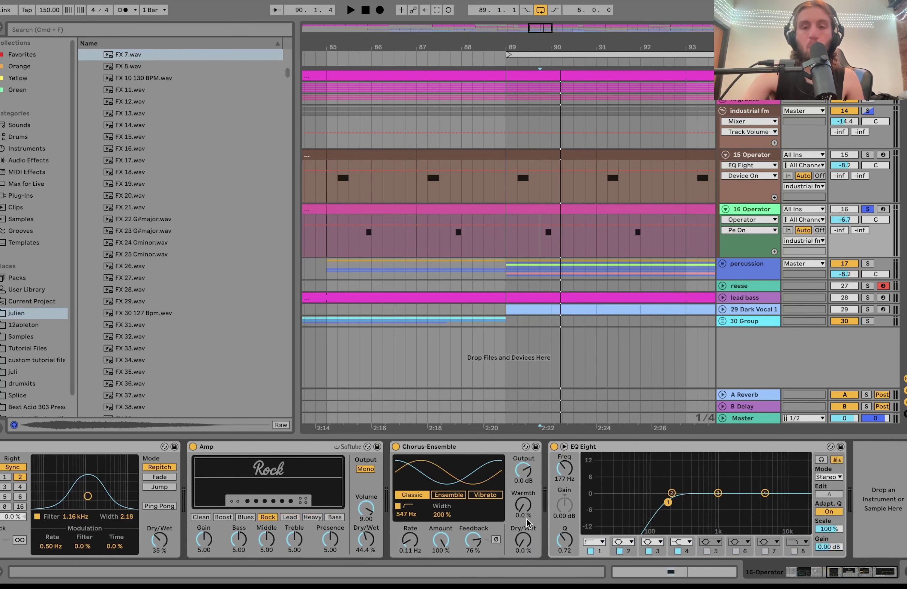
# Step: Show the industrial fm group's device chain and its Reverb Dry/Wet automation across the arrangement
pyautogui.click(777, 143)
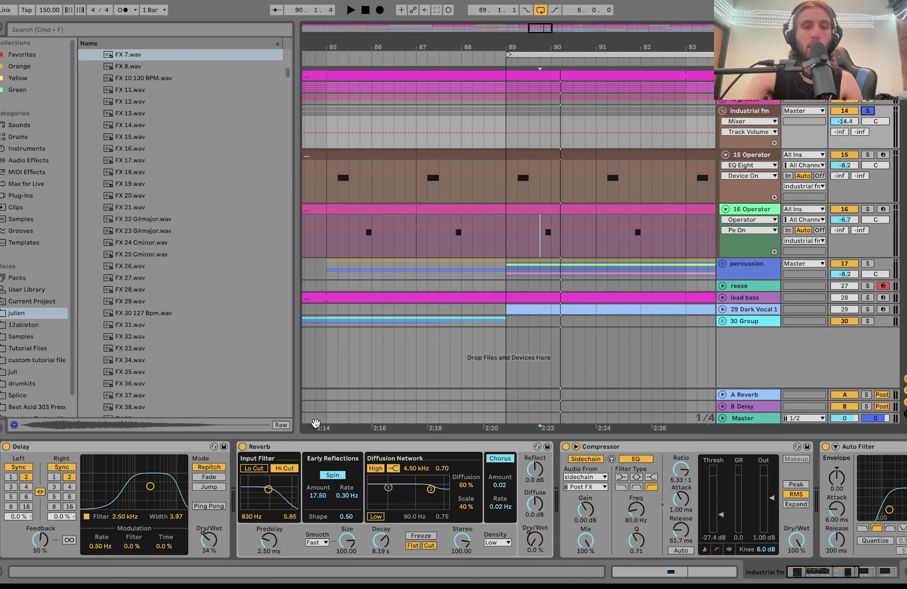
pyautogui.scroll(-10, 602, 167)
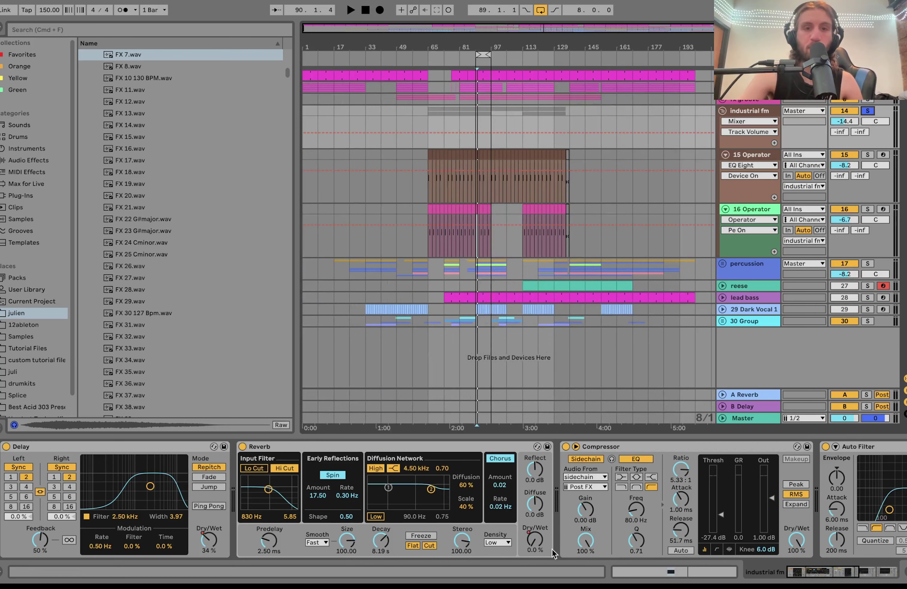
pyautogui.click(535, 541)
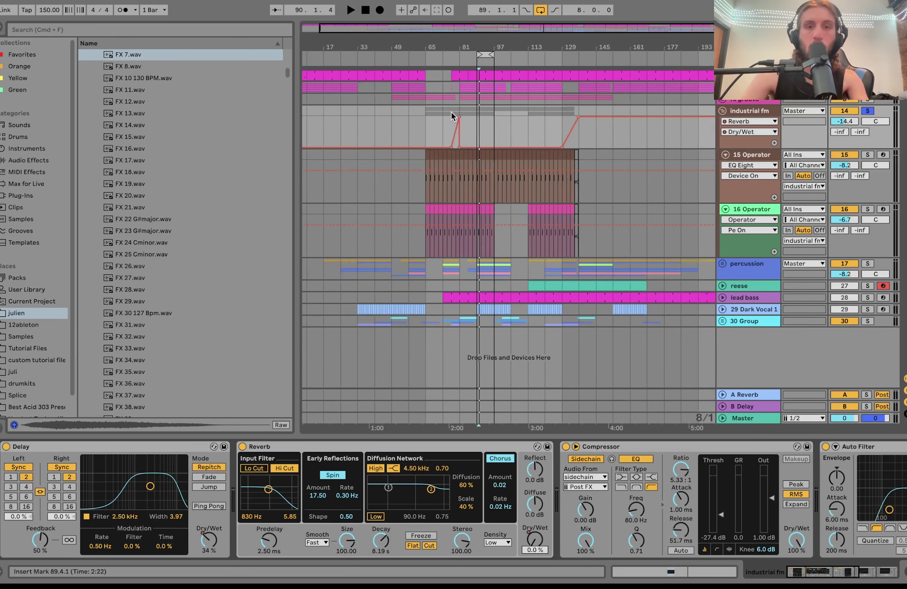
# Step: Play the reverb build-up before bar 81, comparing the soloed industrial fm group with the full mix
pyautogui.scroll(5, 451, 114)
pyautogui.click(464, 120)
pyautogui.press('space')
pyautogui.scroll(-4, 505, 126)
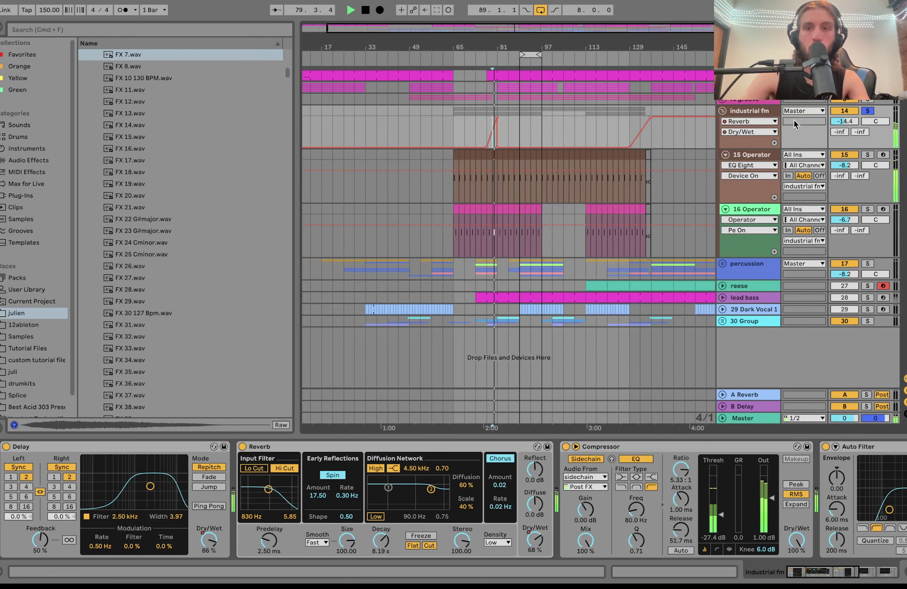
pyautogui.click(867, 112)
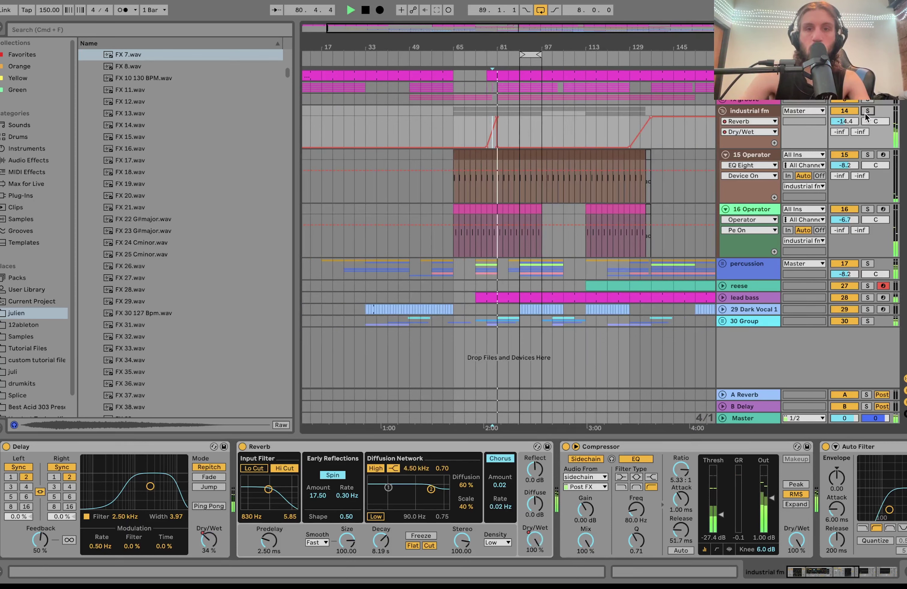
pyautogui.click(866, 111)
pyautogui.press('space')
# Step: Show the industrial fm group's Delay Dry/Wet automation and review its sidechained Compressor and Auto Filter
pyautogui.click(206, 549)
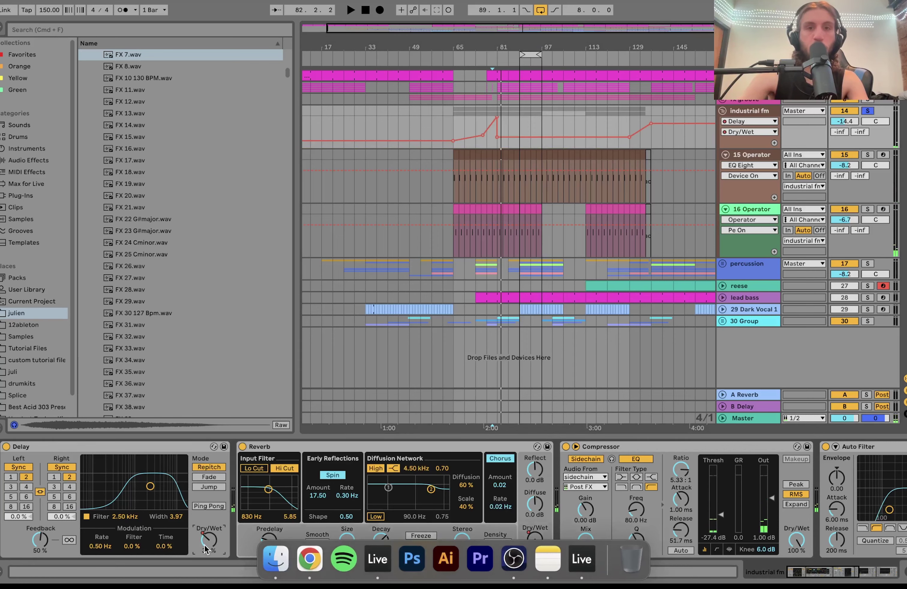
pyautogui.hscroll(3, 570, 514)
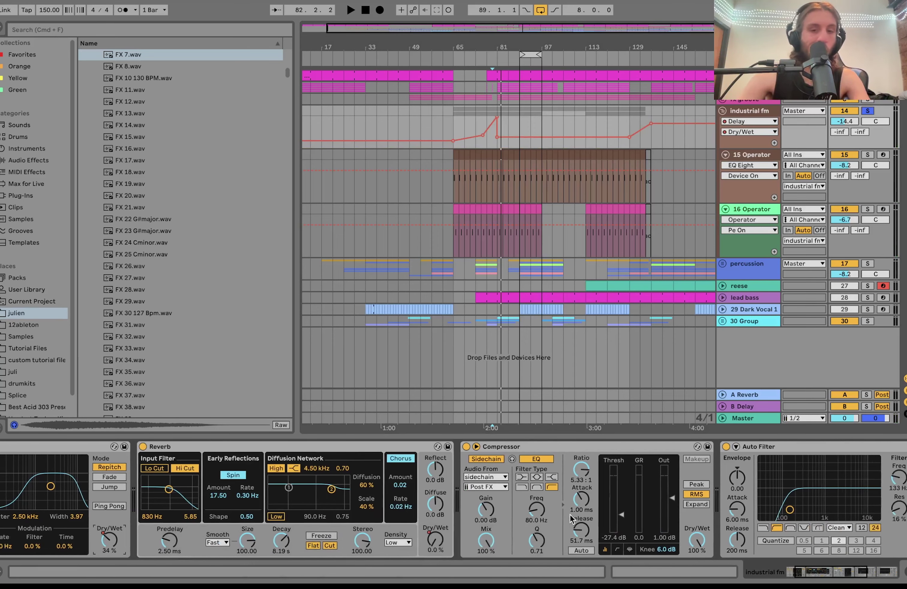
pyautogui.hscroll(2, 570, 515)
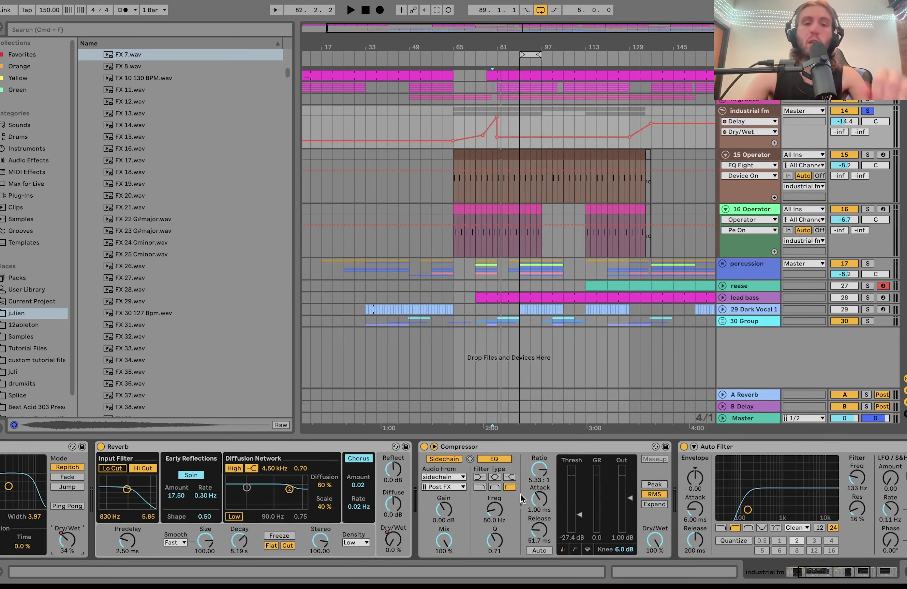
# Step: Show the Frequency automation of the industrial fm group's last Auto Filter across the arrangement
pyautogui.hscroll(5, 521, 496)
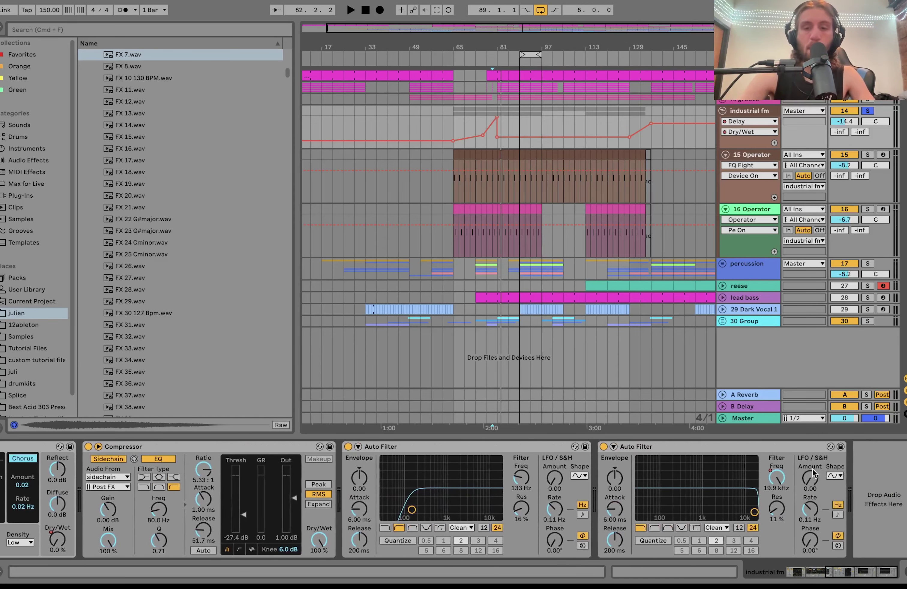
pyautogui.click(776, 478)
pyautogui.hscroll(-1, 684, 185)
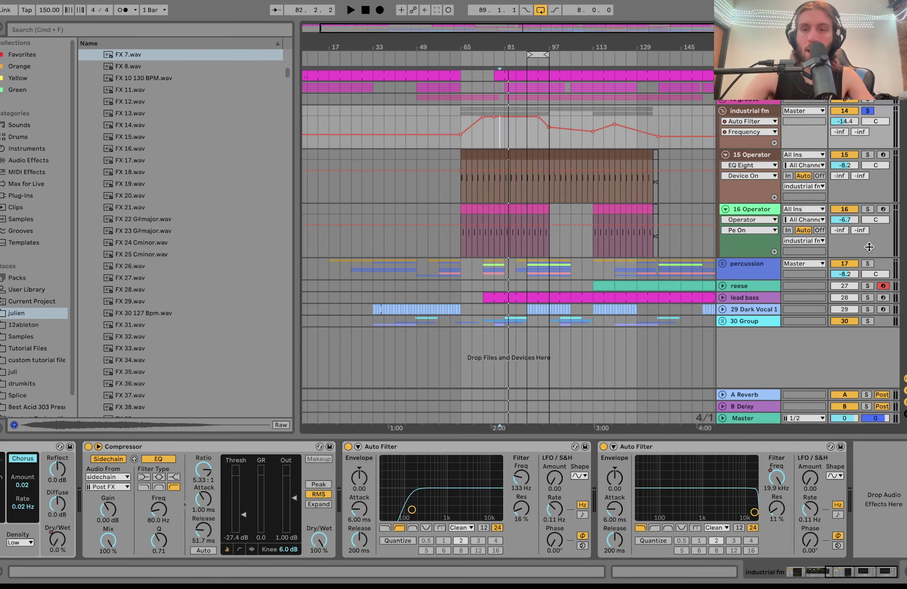
# Step: Solo the percussion group, play it from bar 89, and unfold it and its 18 Hihats subgroup
pyautogui.click(868, 264)
pyautogui.click(526, 267)
pyautogui.press('space')
pyautogui.click(723, 265)
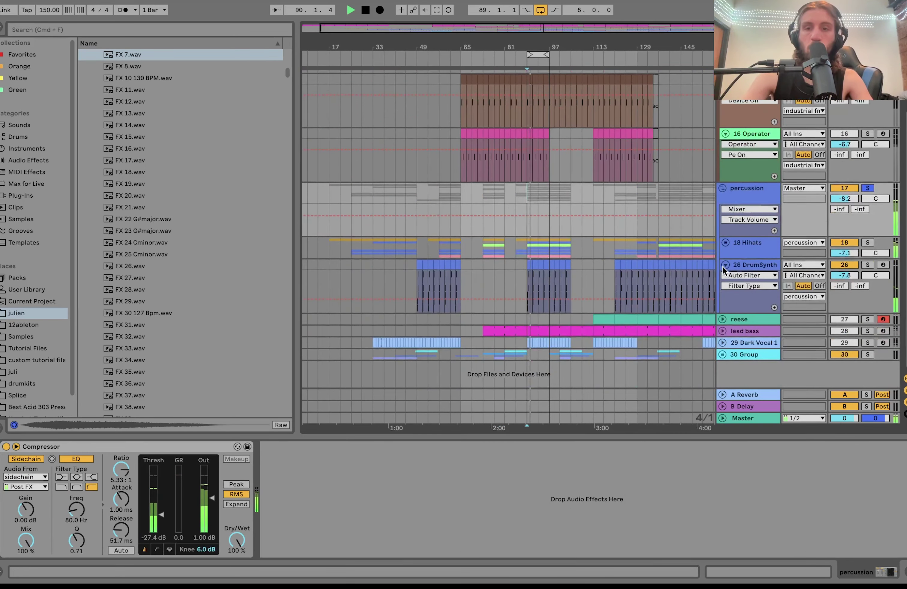
pyautogui.click(725, 242)
pyautogui.scroll(-5, 753, 117)
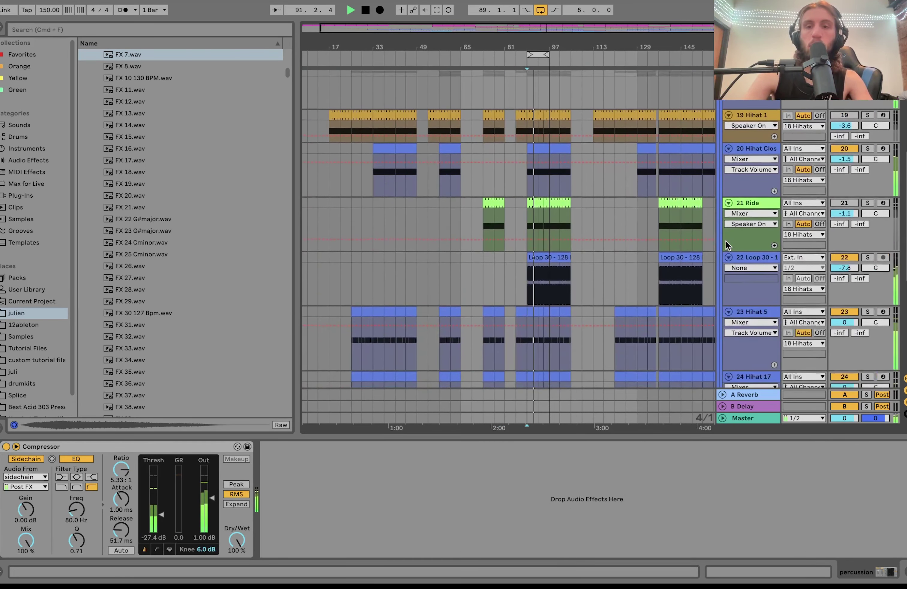
# Step: Delete the deactivated Hihat 1 and Ride tracks from the 18 Hihats group
pyautogui.click(753, 117)
pyautogui.press('Delete')
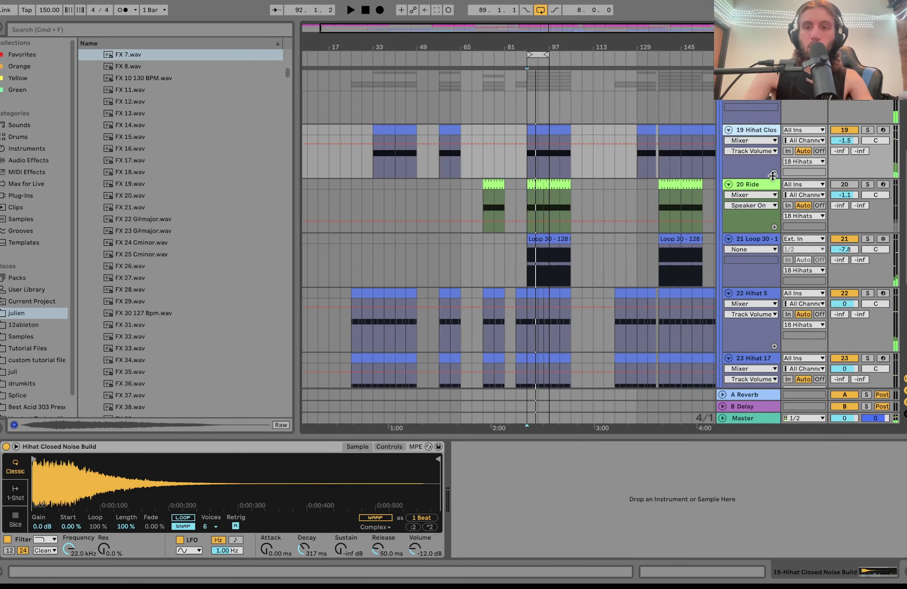
pyautogui.click(764, 186)
pyautogui.press('Delete')
# Step: Solo the Hihat Closed track and play it from bar 89
pyautogui.click(868, 119)
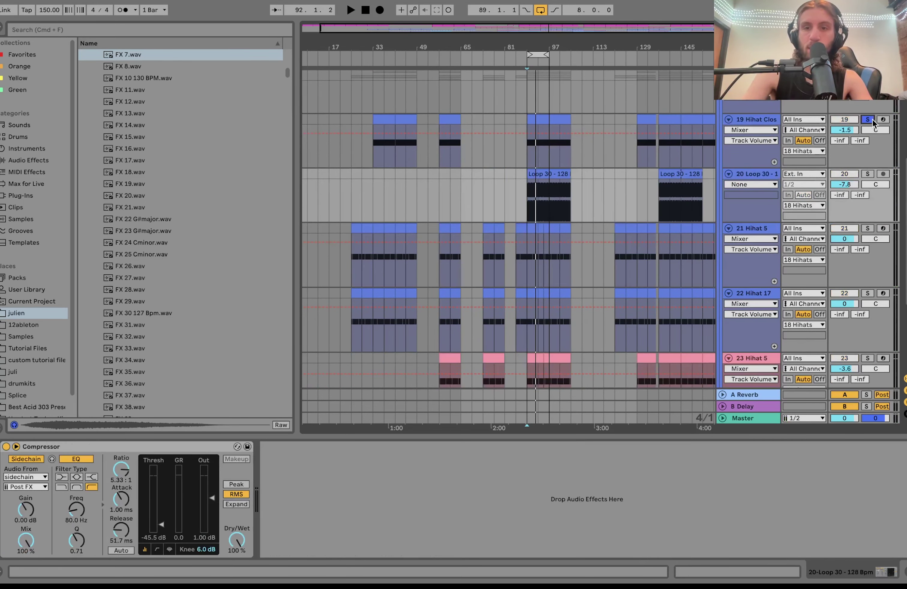
pyautogui.click(529, 149)
pyautogui.press('space')
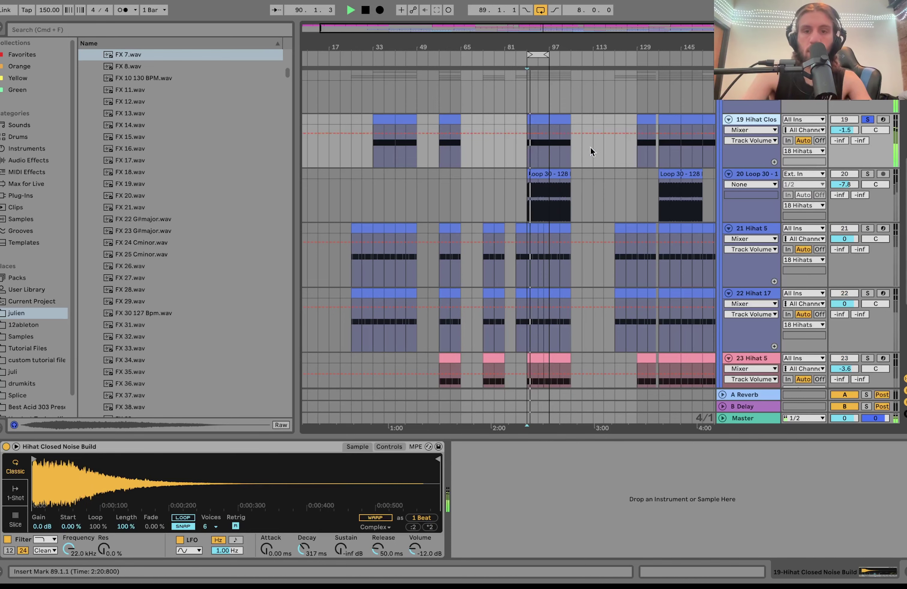
pyautogui.press('space')
# Step: Play 21 Hihat 5, 22 Hihat 17 and 23 Hihat 5 soloed together from bar 89
pyautogui.keyDown('super'); pyautogui.click(868, 293); pyautogui.keyUp('super')
pyautogui.scroll(-2, 868, 294)
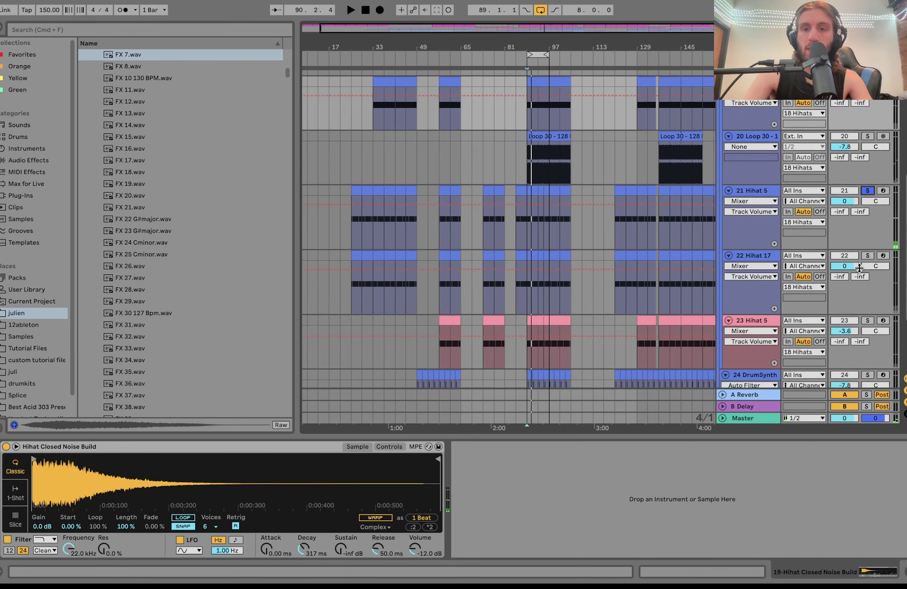
pyautogui.press('space')
pyautogui.keyDown('super'); pyautogui.click(868, 320); pyautogui.keyUp('super')
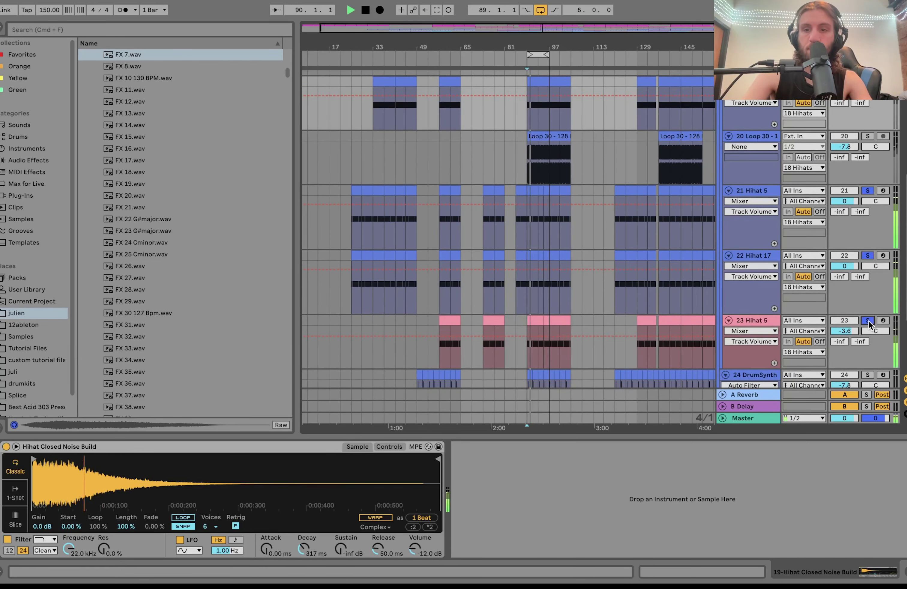
pyautogui.scroll(-4, 869, 322)
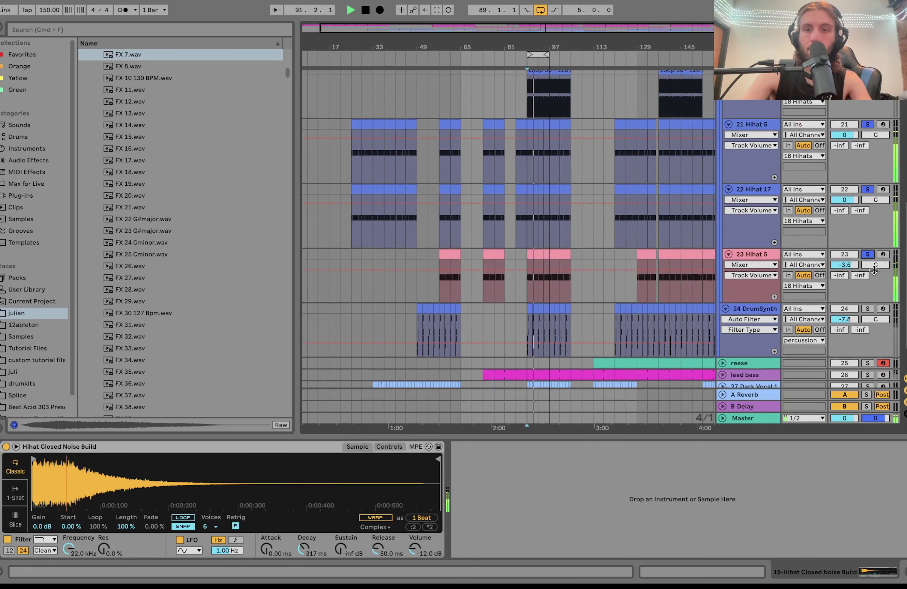
pyautogui.press('space')
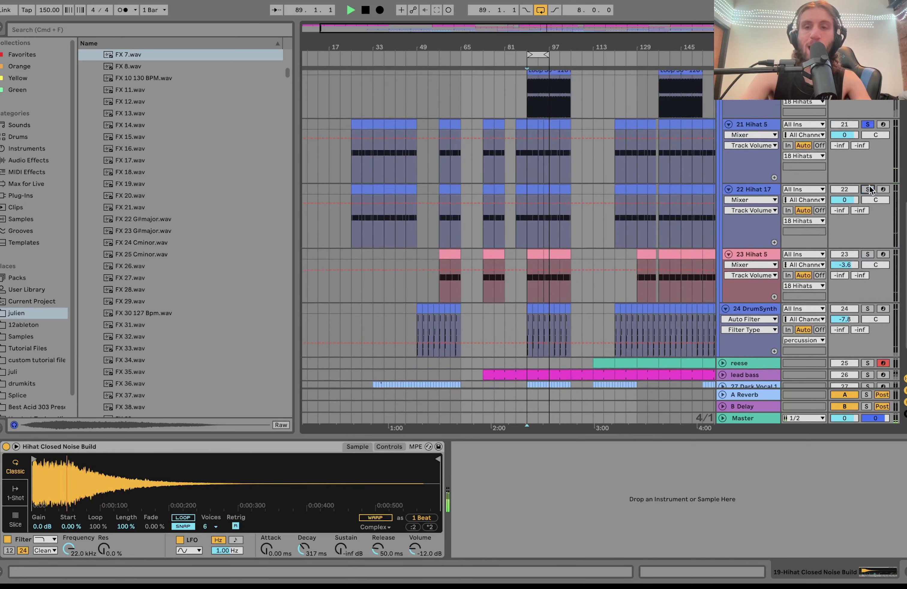
# Step: Show the Hihat 17 sampler, audition 23 Hihat 5 on its own, and show its sampler and Erosion device
pyautogui.click(796, 216)
pyautogui.click(867, 254)
pyautogui.press('space')
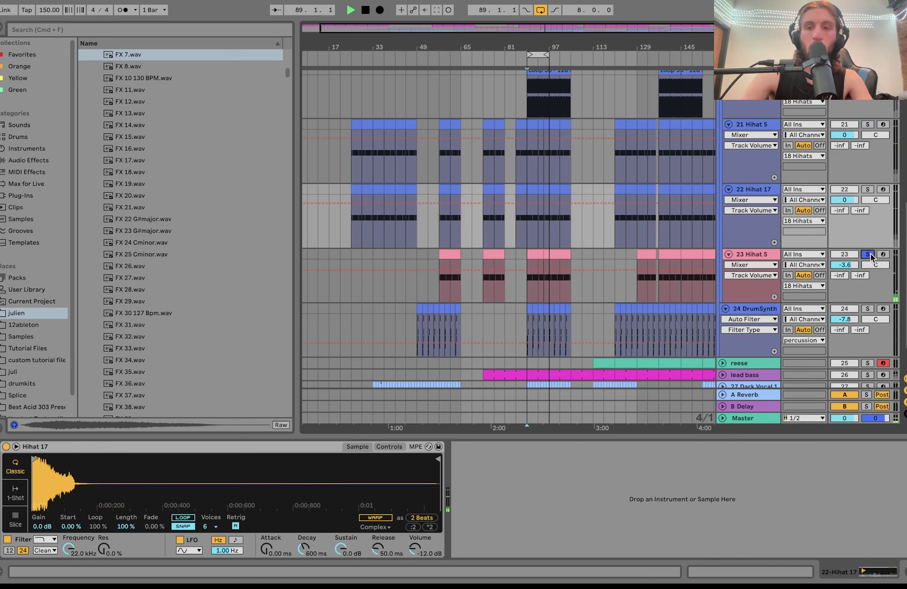
pyautogui.click(771, 259)
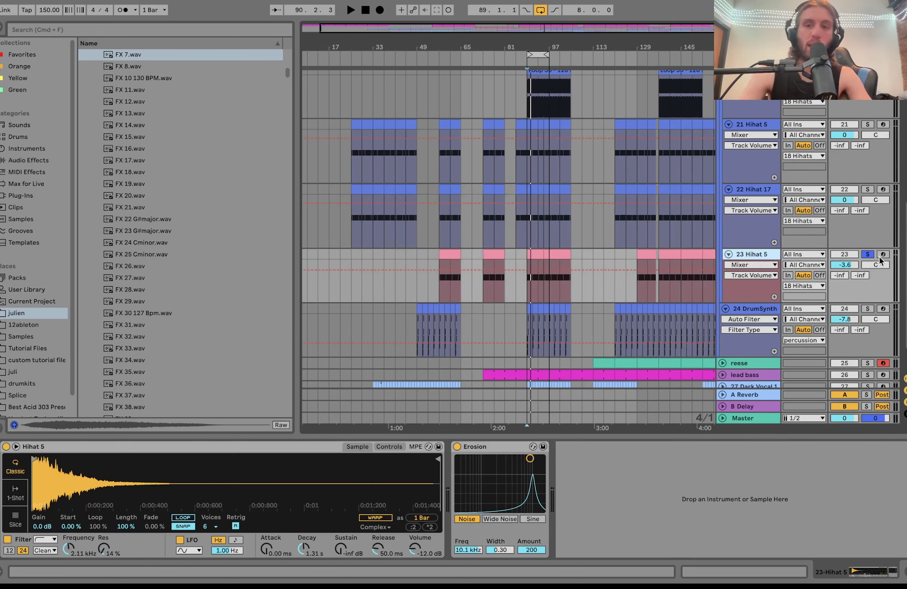
# Step: Add 22 Hihat 17 and 21 Hihat 5 to the solo and replay the three hi-hats as a layer
pyautogui.click(867, 190)
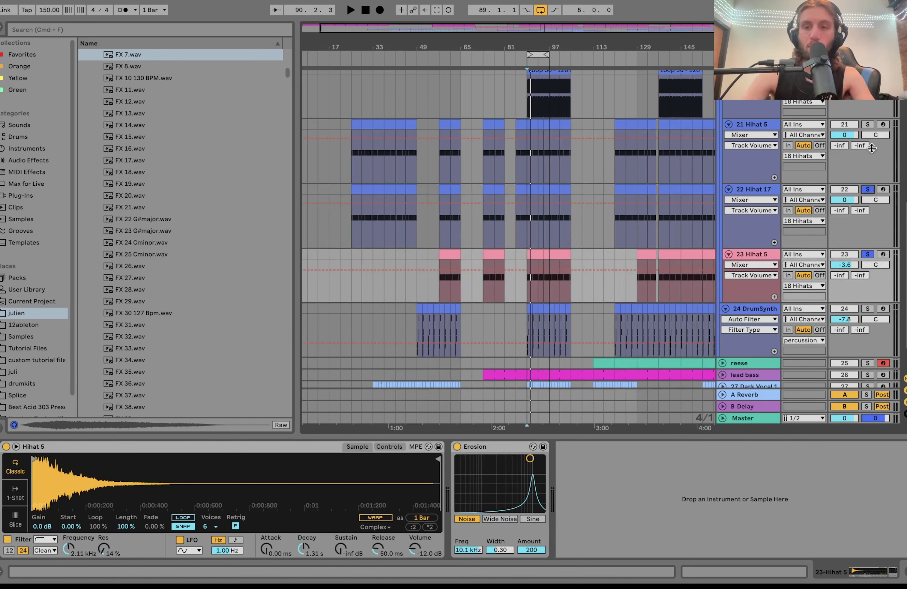
pyautogui.click(868, 124)
pyautogui.press('space')
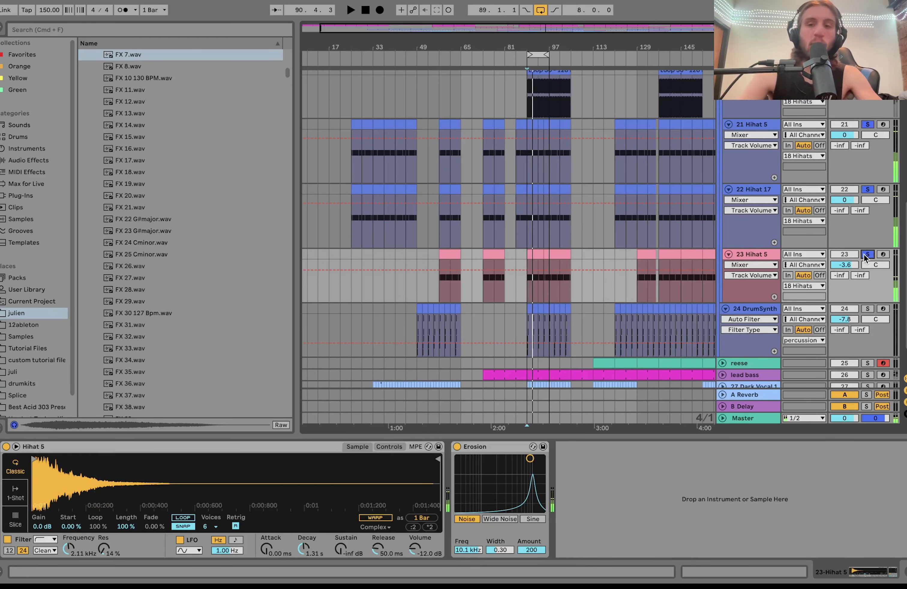
pyautogui.scroll(-2, 866, 259)
pyautogui.scroll(5, 860, 135)
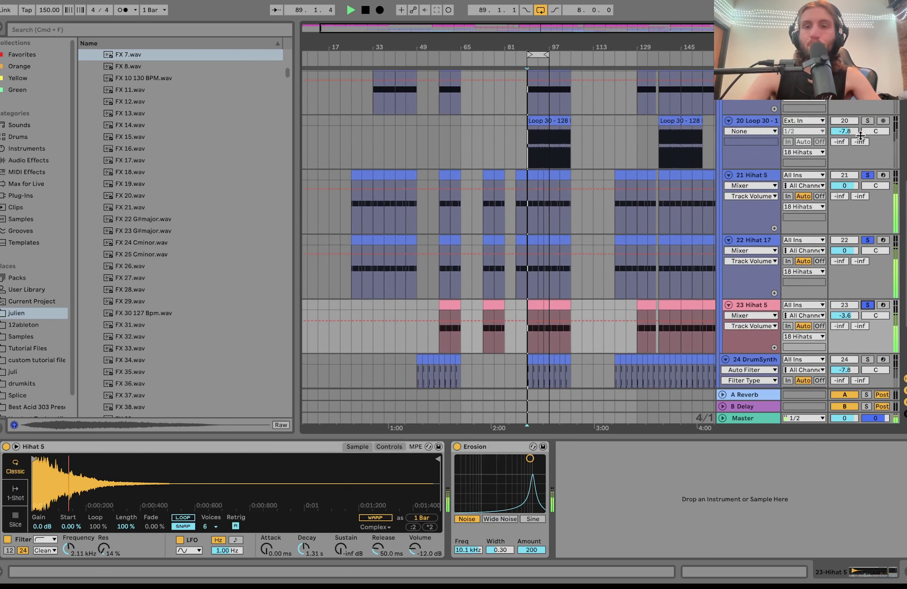
# Step: Audition the Loop 30 track, add Hihat Closed to the solo, and switch the solo to 21 Hihat 5 during playback
pyautogui.click(869, 120)
pyautogui.press('space')
pyautogui.scroll(3, 803, 172)
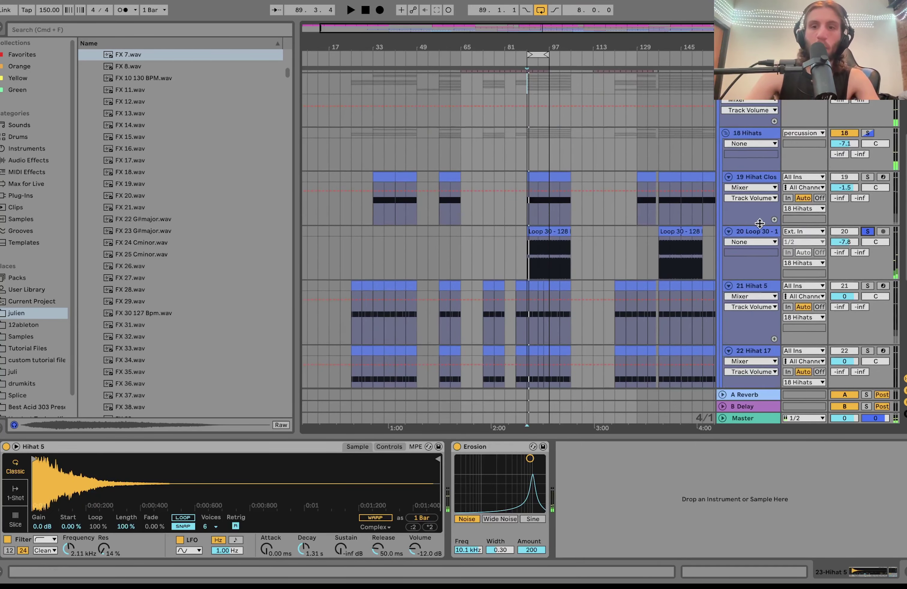
pyautogui.click(759, 223)
pyautogui.press('space')
pyautogui.keyDown('super'); pyautogui.click(867, 176); pyautogui.keyUp('super')
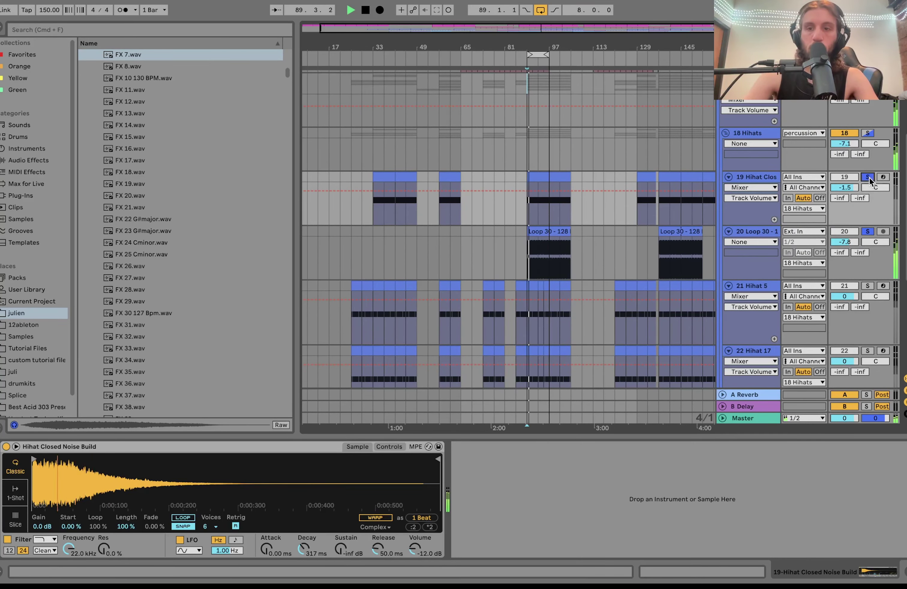
pyautogui.click(867, 286)
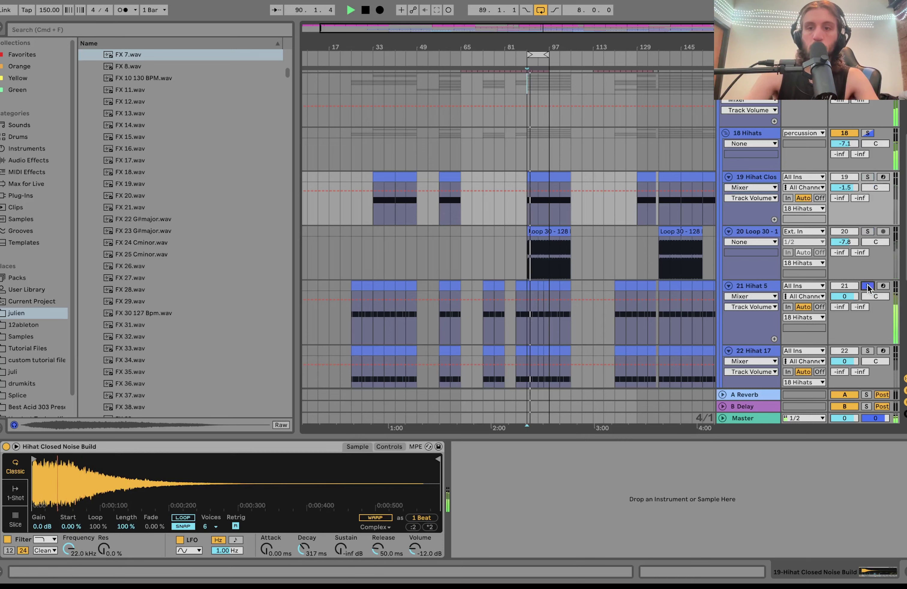
# Step: Play the soloed 18 Hihats group, review its Reverb, and collapse the group
pyautogui.click(868, 133)
pyautogui.press('space')
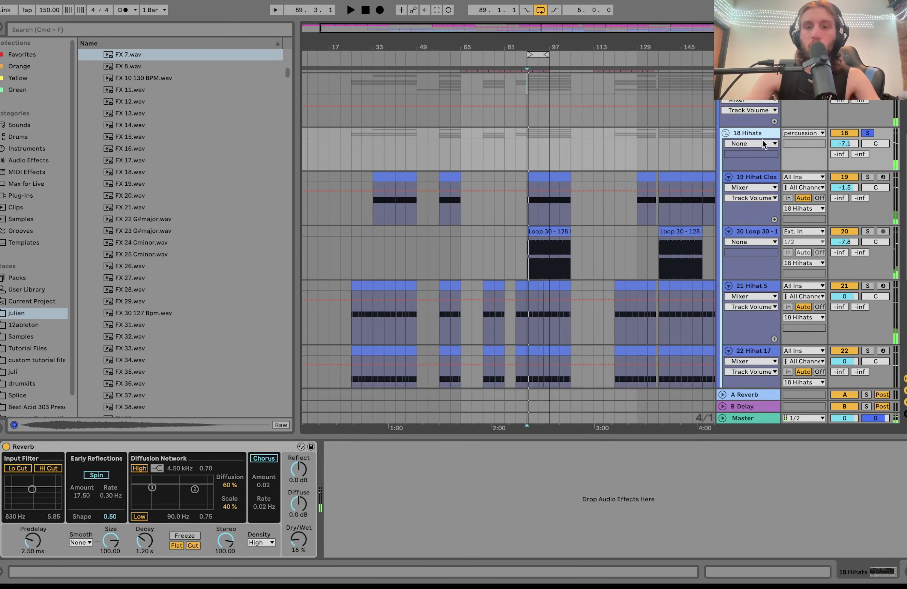
pyautogui.click(725, 133)
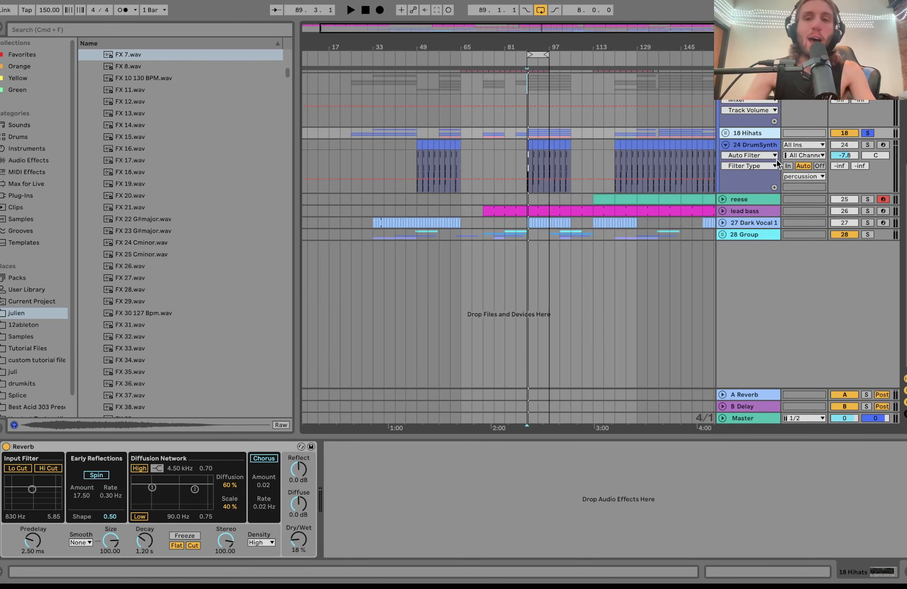
# Step: Solo the 24 DrumSynth track, show its device chain and play it from bar 89
pyautogui.click(868, 144)
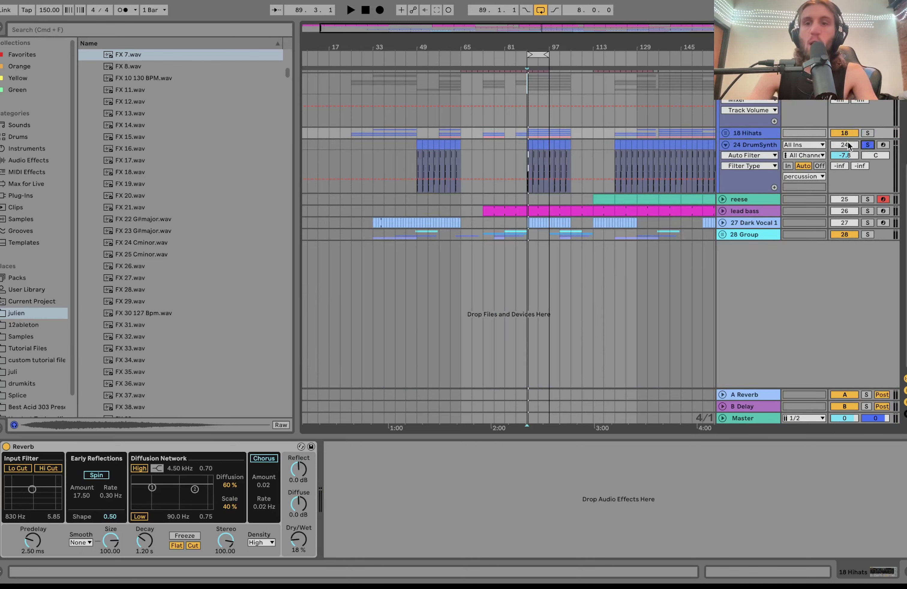
pyautogui.click(741, 145)
pyautogui.press('space')
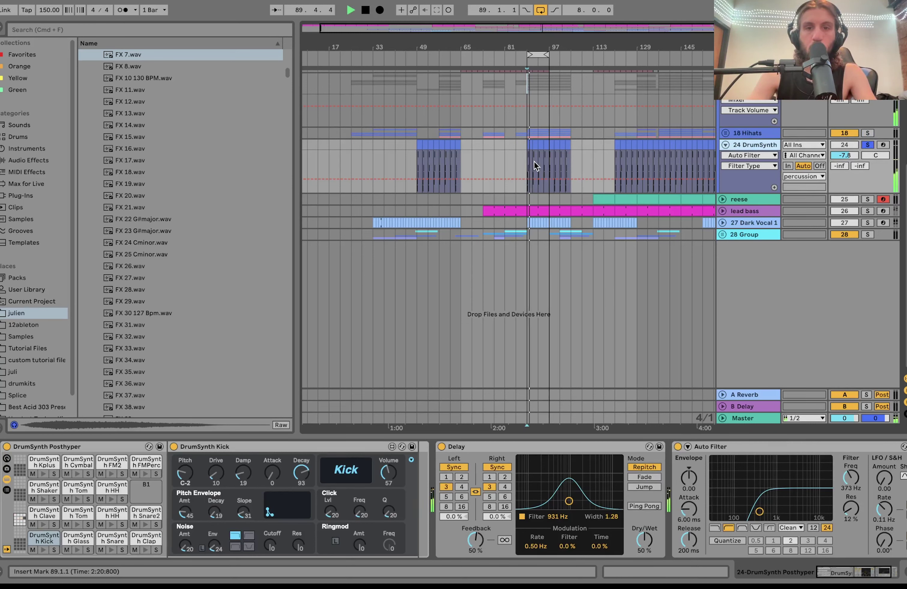
pyautogui.press('space')
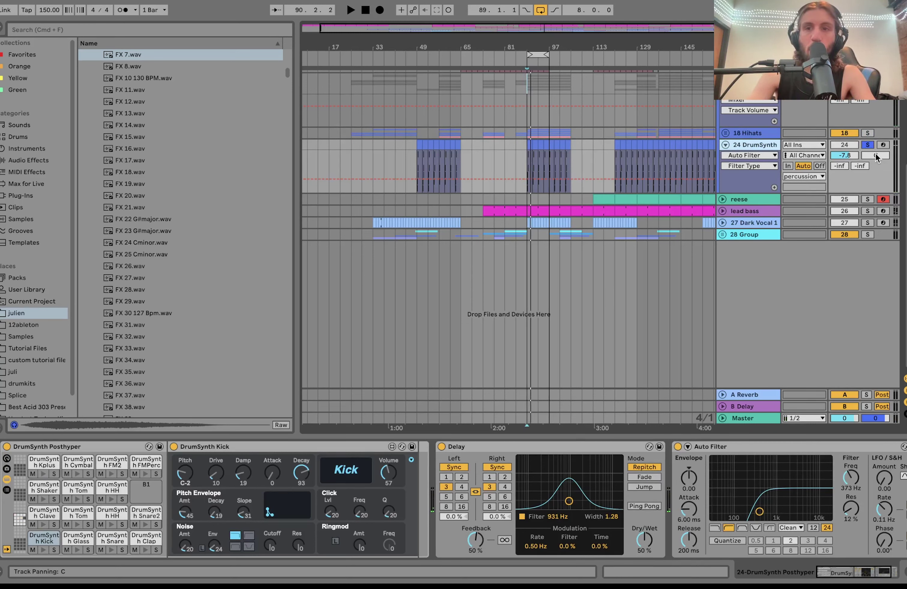
# Step: Review the DrumSynth track's Delay and Auto Filter, and compare the full mix with the soloed track
pyautogui.click(867, 145)
pyautogui.hscroll(3, 522, 512)
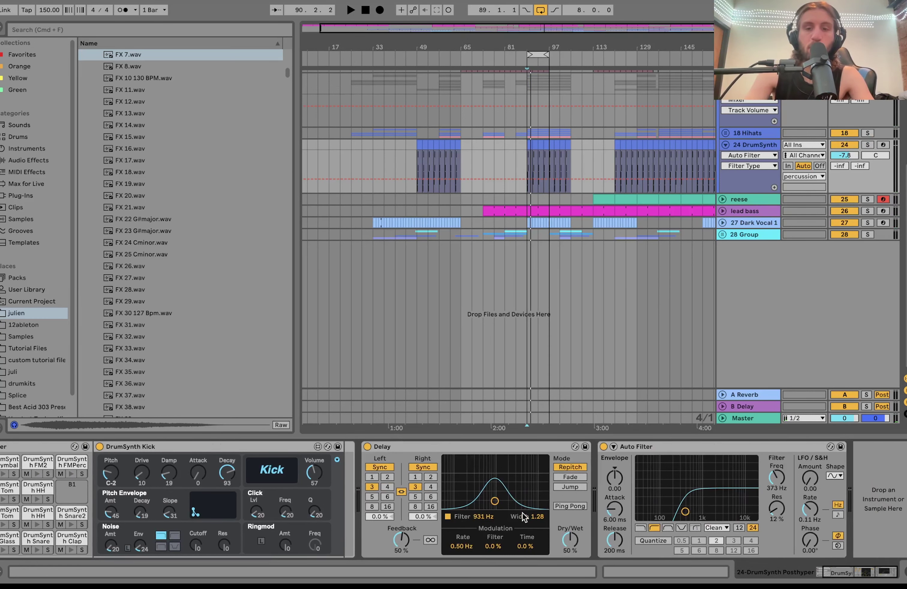
pyautogui.press('space')
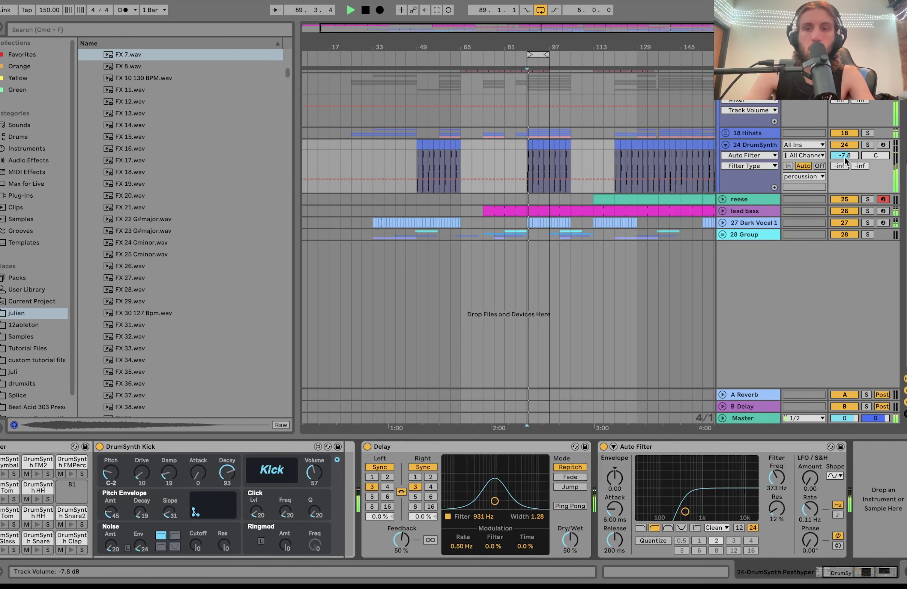
pyautogui.click(867, 145)
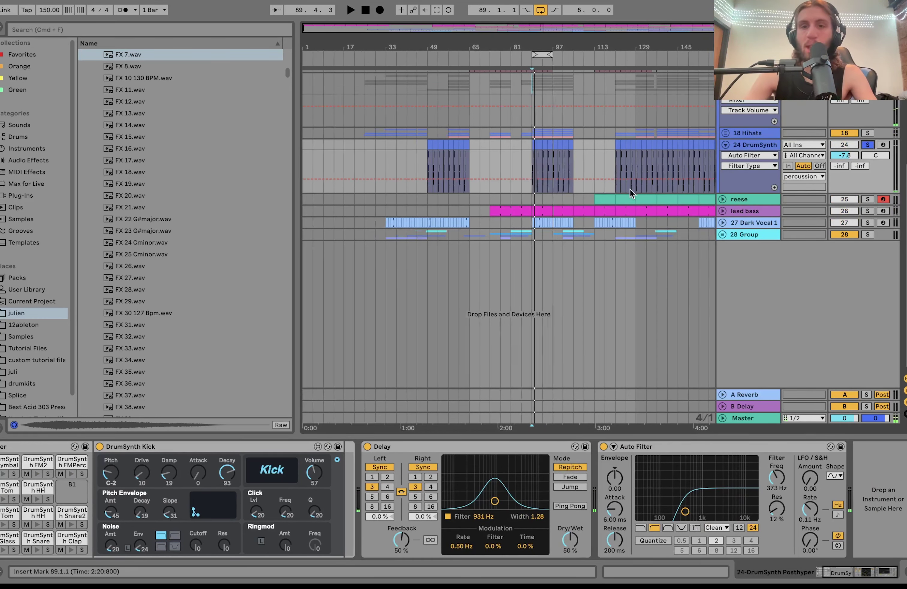
# Step: Show the percussion group's sidechained Compressor, play the whole group soloed, and collapse it
pyautogui.scroll(-2, 628, 193)
pyautogui.scroll(5, 629, 193)
pyautogui.click(740, 217)
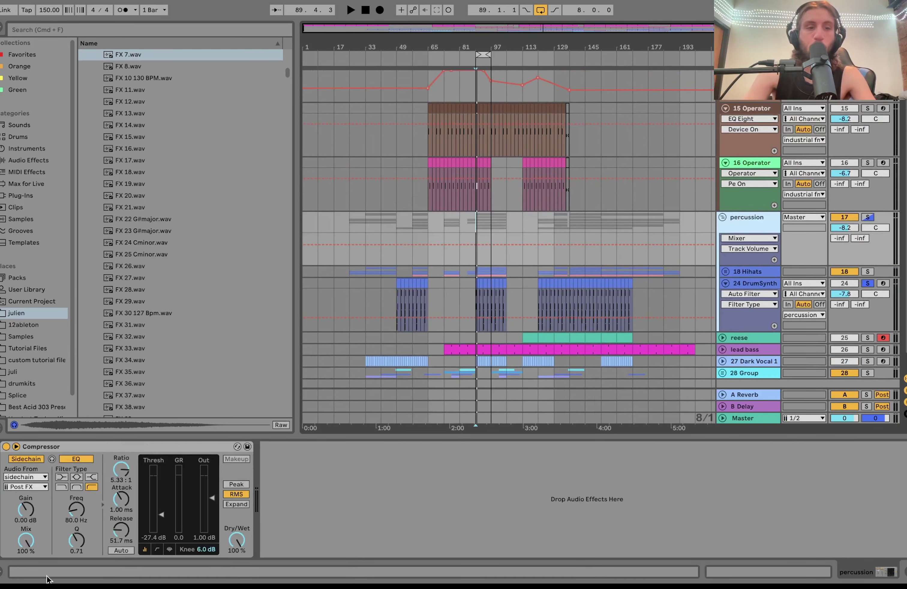
pyautogui.click(867, 217)
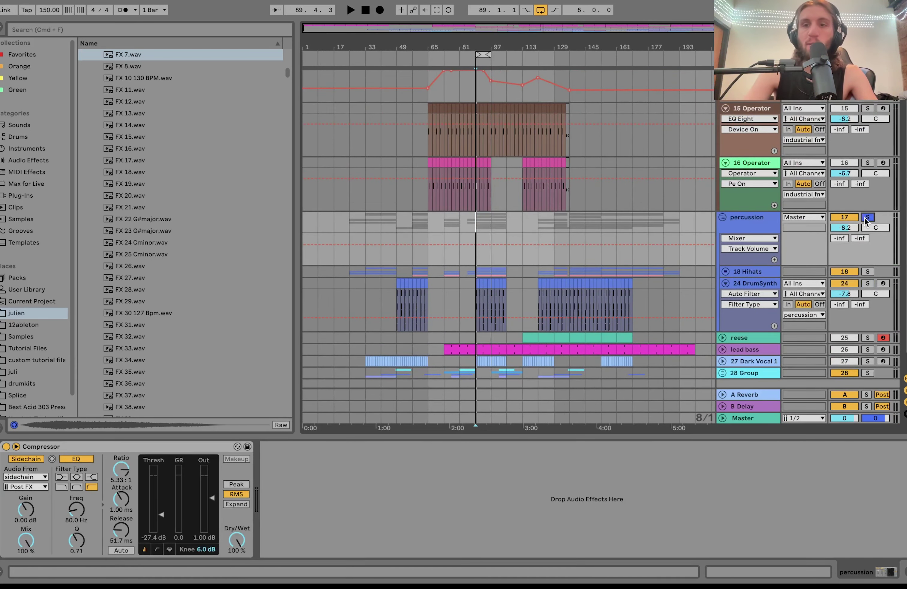
pyautogui.press('space')
pyautogui.click(722, 217)
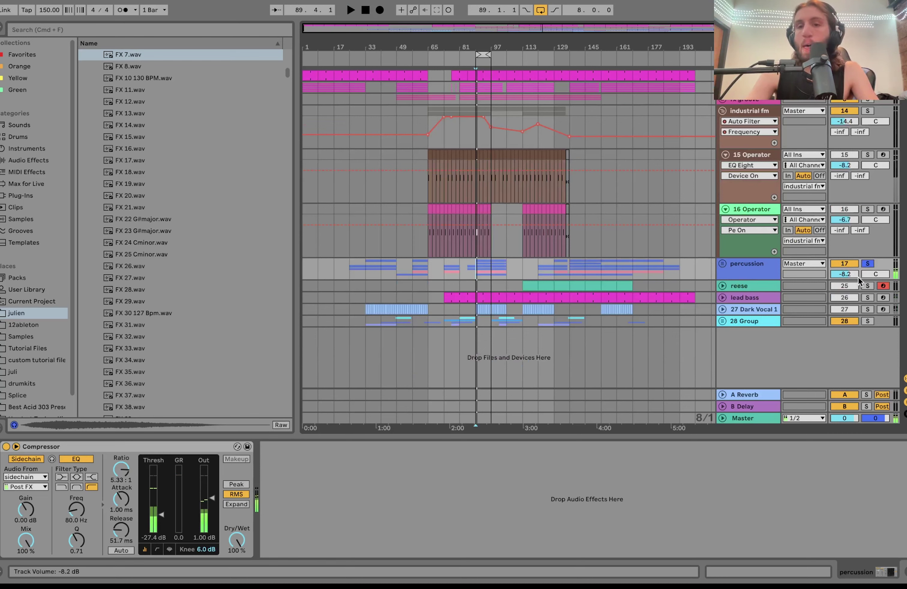
# Step: Unfold and solo the lead bass track, show its device chain and play it from bar 89
pyautogui.click(868, 286)
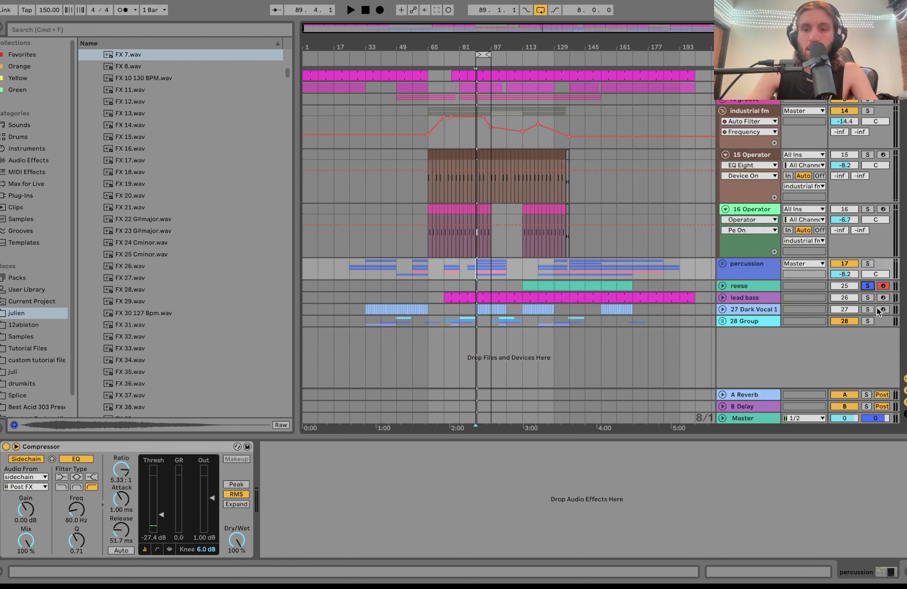
pyautogui.click(867, 298)
pyautogui.click(722, 298)
pyautogui.press('space')
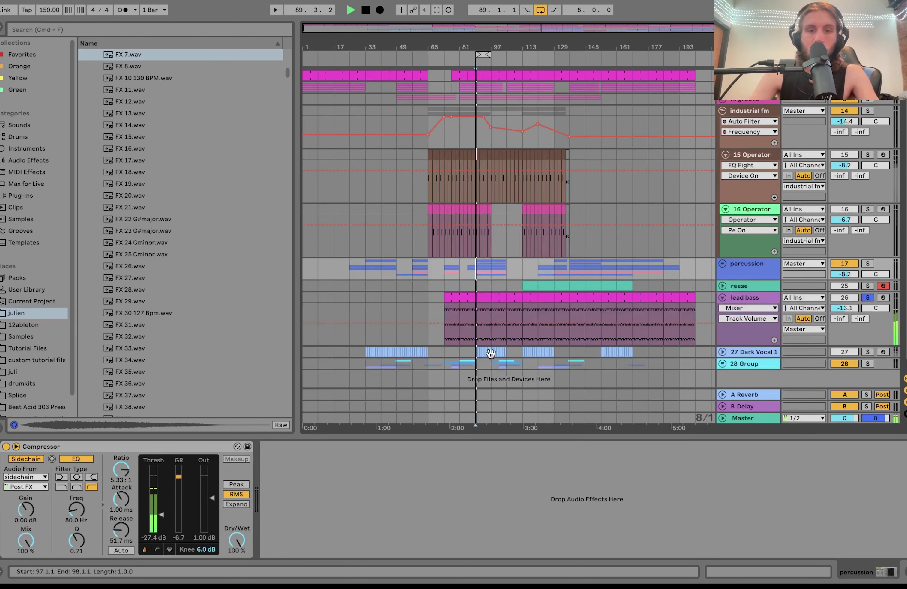
pyautogui.click(511, 321)
pyautogui.press('space')
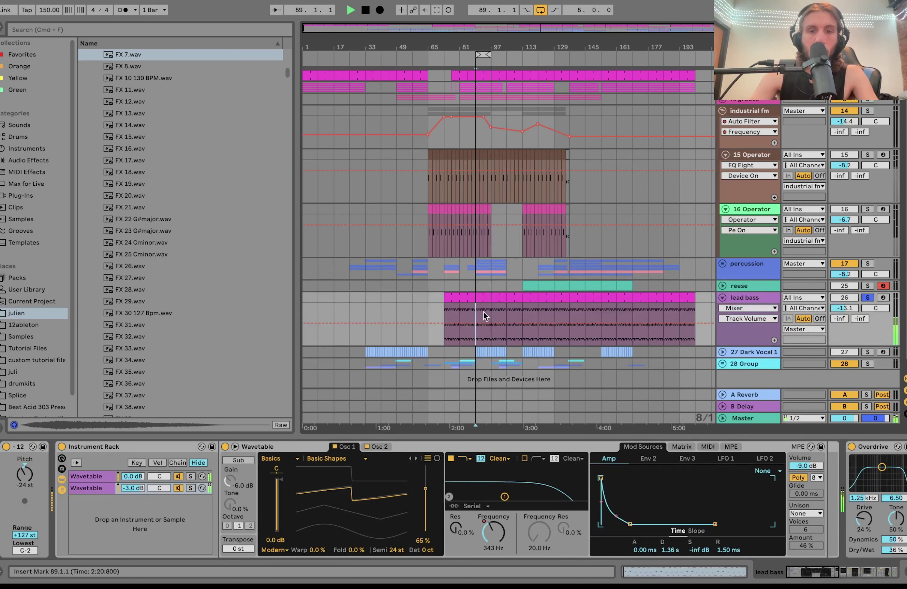
# Step: Play the lead bass from around bar 137 and open its MIDI clip there with the piano roll folded to used notes
pyautogui.click(570, 316)
pyautogui.press('space')
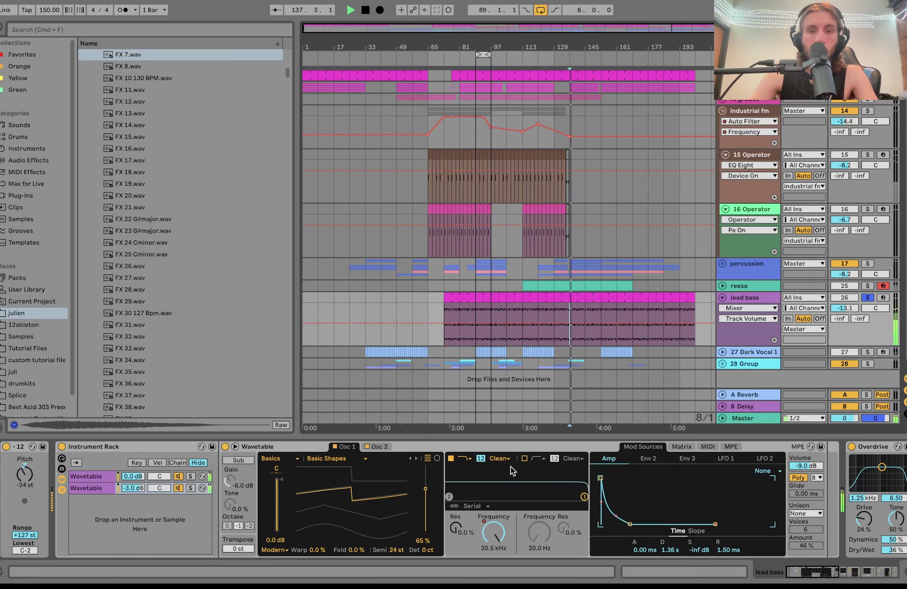
pyautogui.doubleClick(573, 298)
pyautogui.click(124, 157)
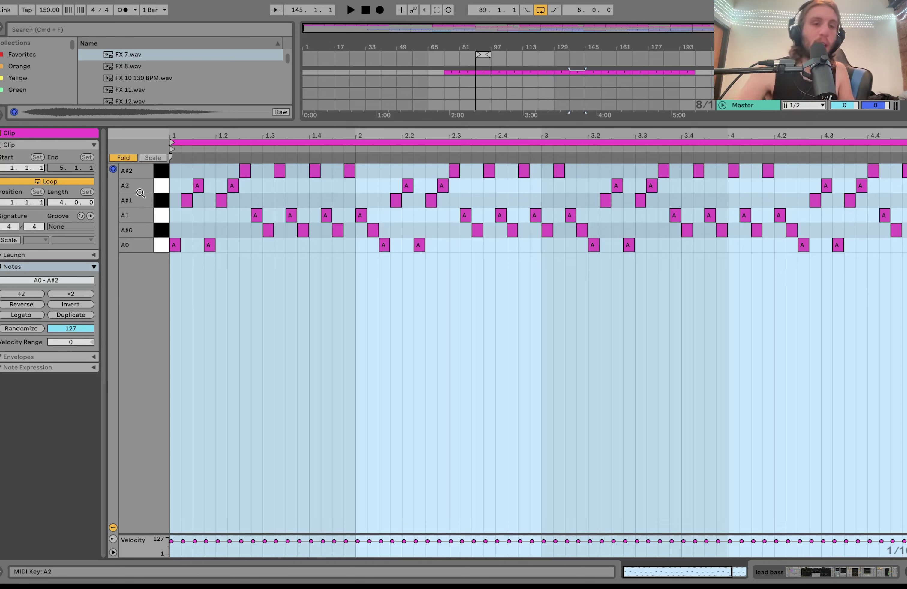
# Step: Play the lead bass pattern, show its devices and audition the first Wavetable chain soloed with its Osc 2 shown
pyautogui.press('space')
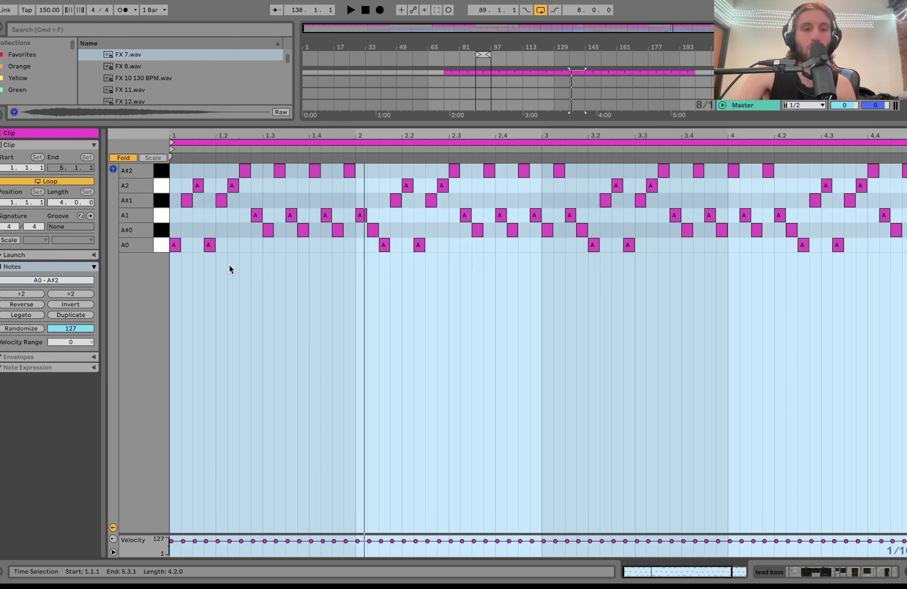
pyautogui.click(871, 573)
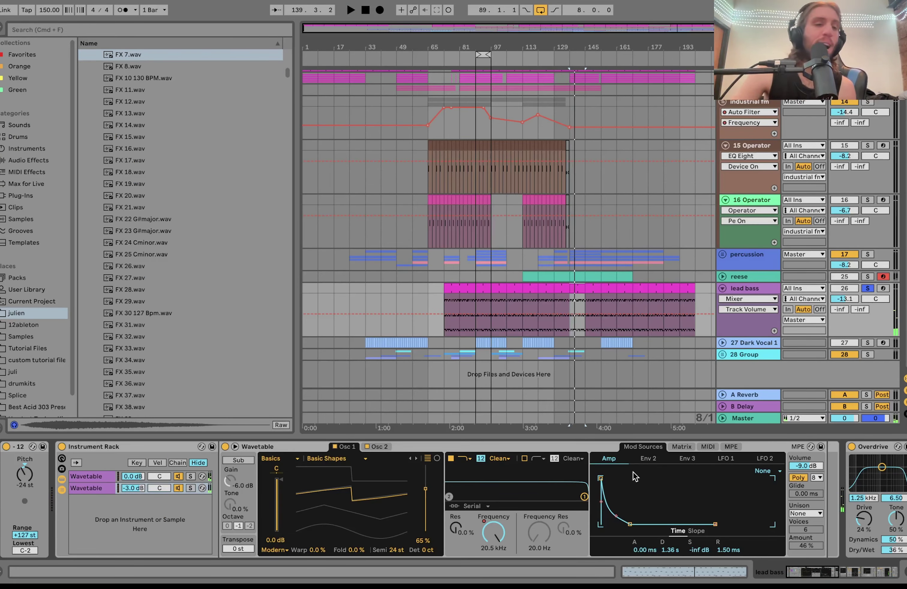
pyautogui.click(191, 476)
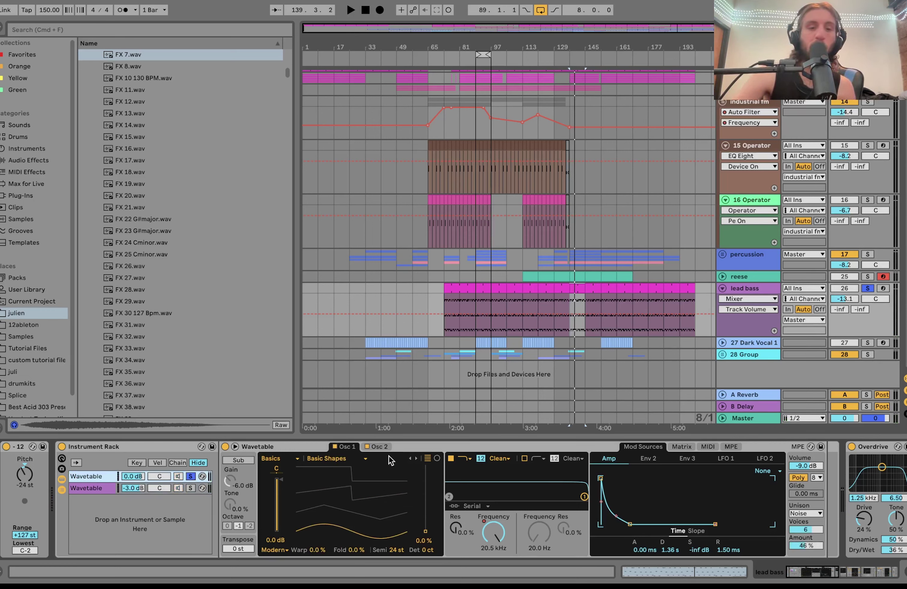
pyautogui.click(380, 447)
pyautogui.press('space')
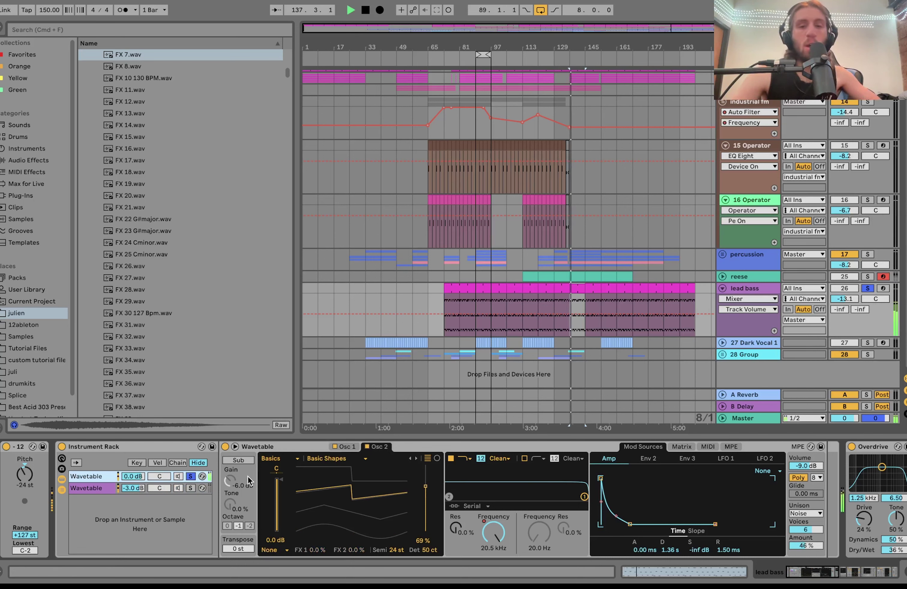
# Step: Audition the second Wavetable chain soloed in the lead bass Instrument Rack and clear the chain solo
pyautogui.click(191, 488)
pyautogui.press('space')
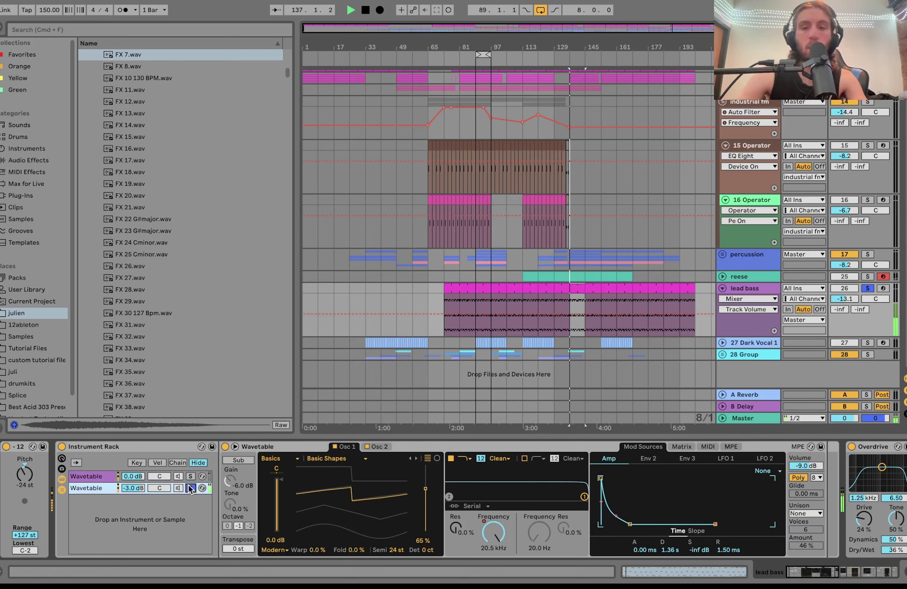
pyautogui.press('space')
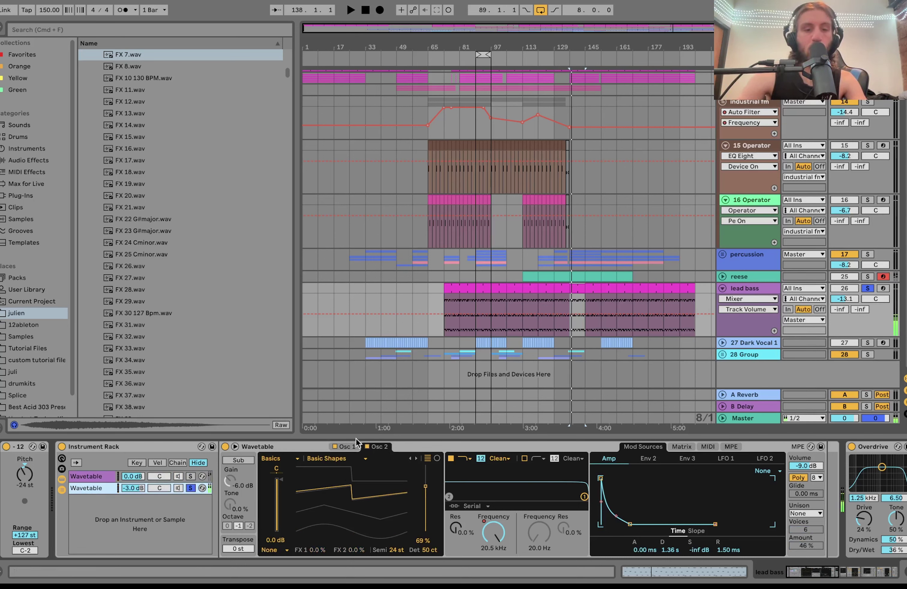
pyautogui.click(190, 488)
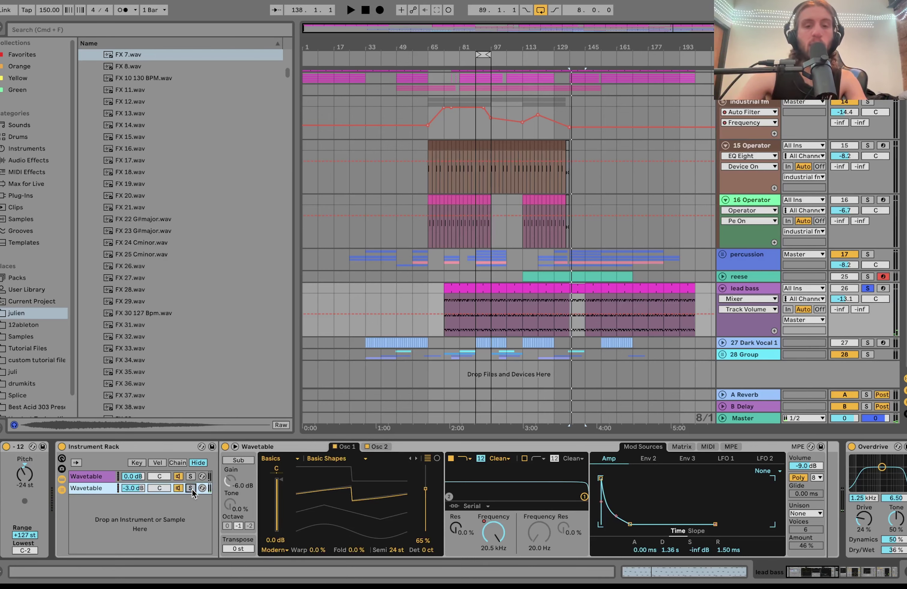
# Step: Delete the Erosion device from the lead bass chain and play the track with its remaining effects shown
pyautogui.press('space')
pyautogui.hscroll(10, 192, 489)
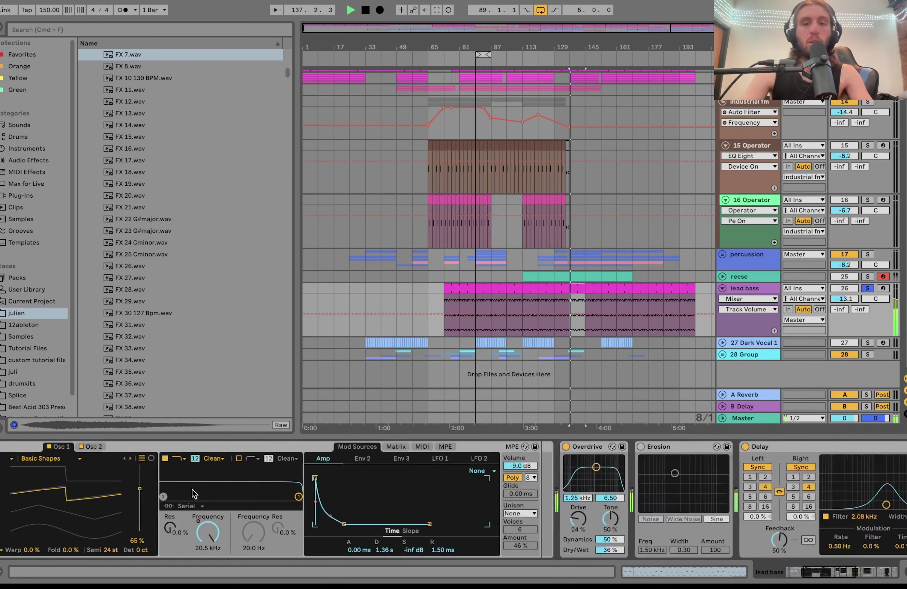
pyautogui.hscroll(-5, 192, 489)
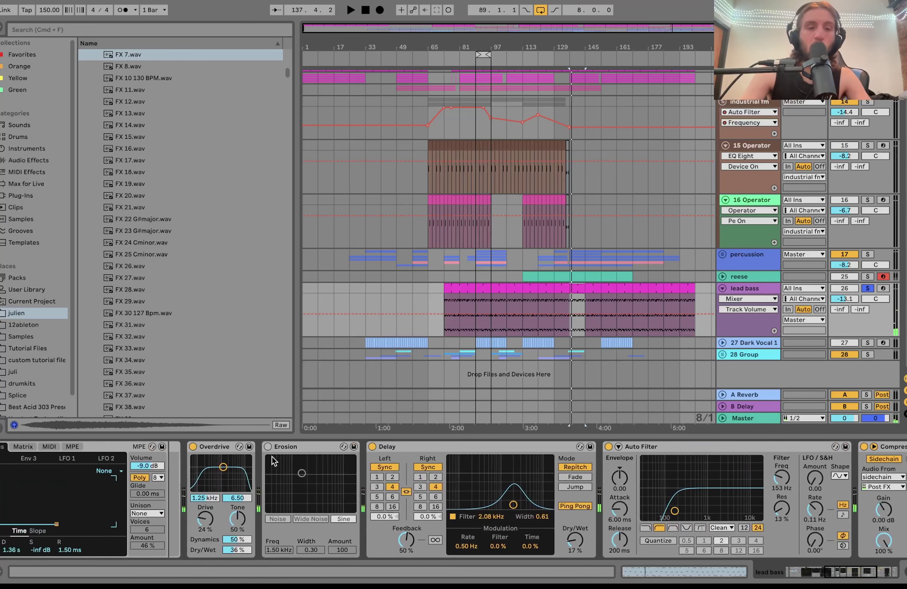
pyautogui.click(286, 448)
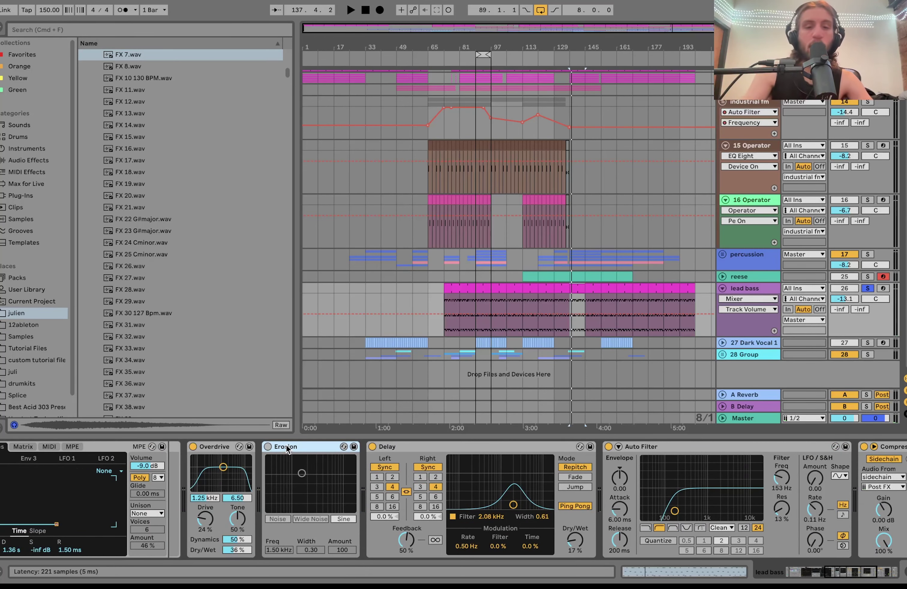
pyautogui.press('Delete')
pyautogui.hscroll(5, 286, 446)
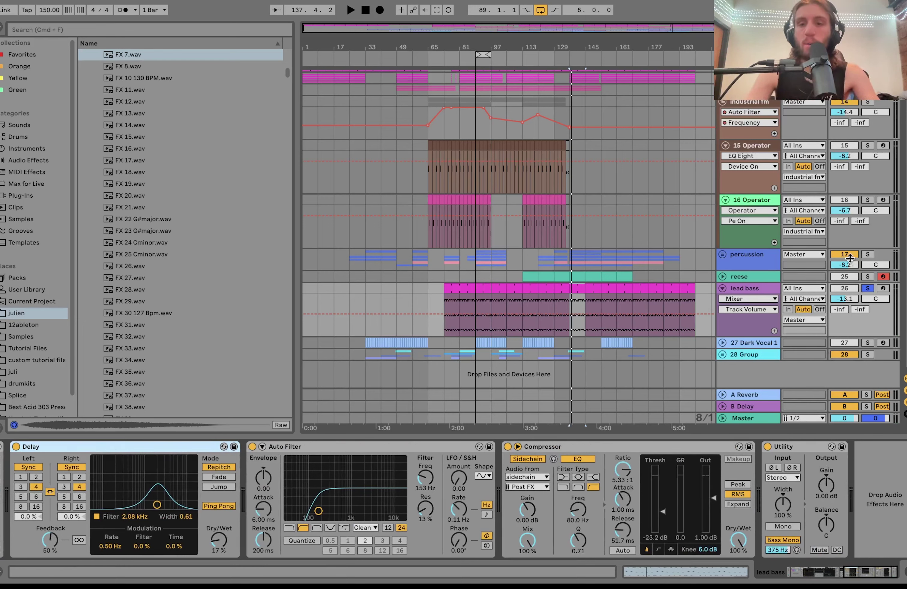
pyautogui.press('space')
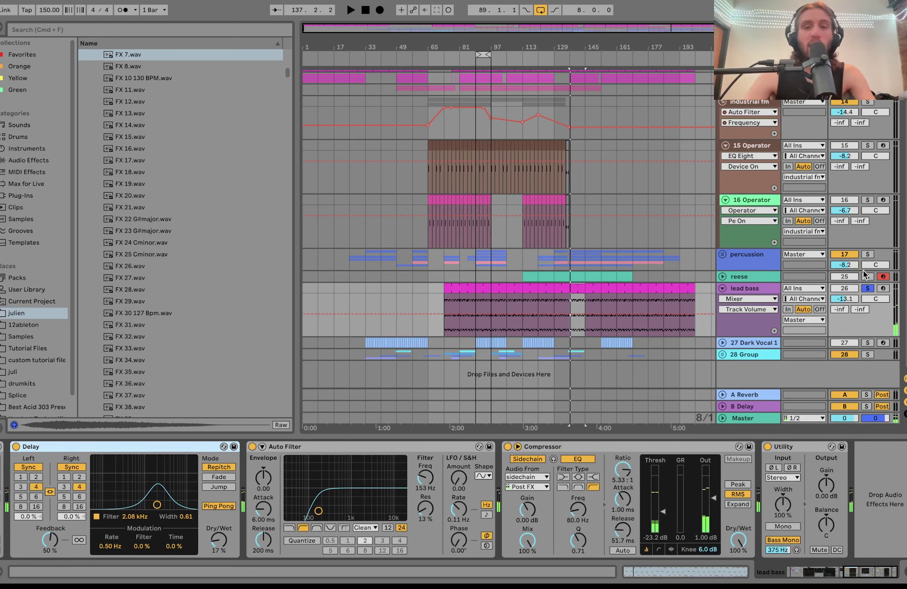
# Step: Solo the reese track together with the lead bass, play both and unfold the reese track
pyautogui.click(869, 276)
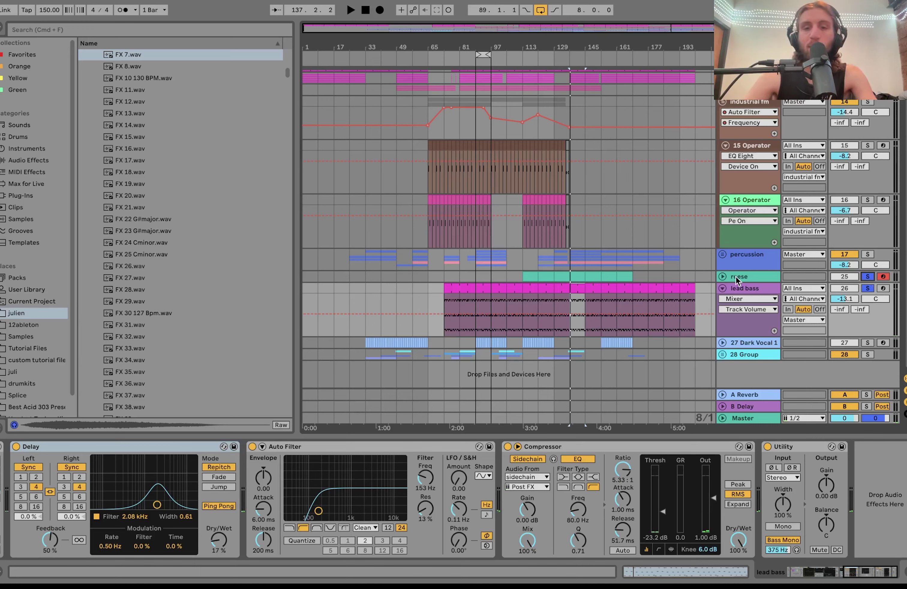
pyautogui.press('space')
pyautogui.click(722, 277)
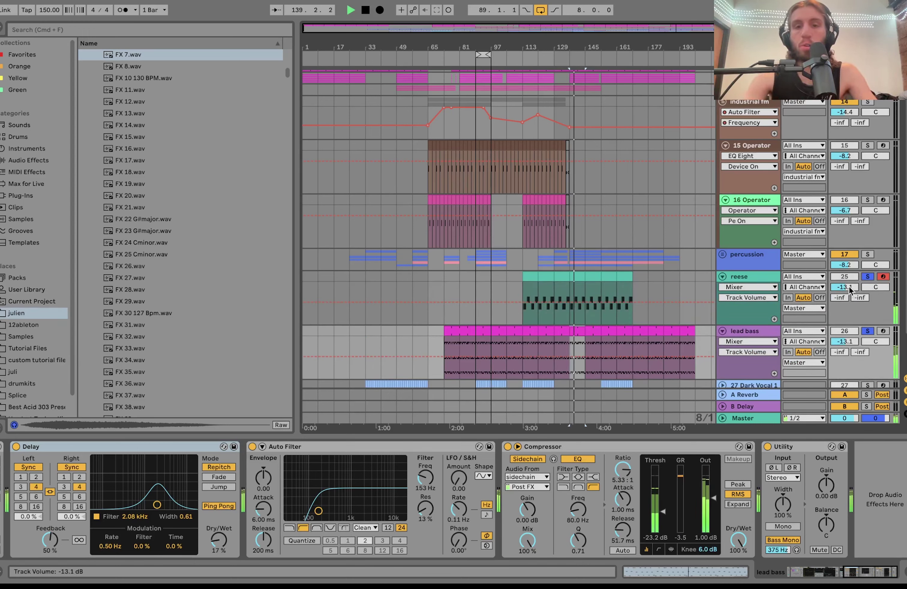
pyautogui.press('space')
# Step: Unsolo the lead bass, open the reese MIDI clip at bar 137 and play it with the piano roll unfolded to all notes
pyautogui.click(868, 331)
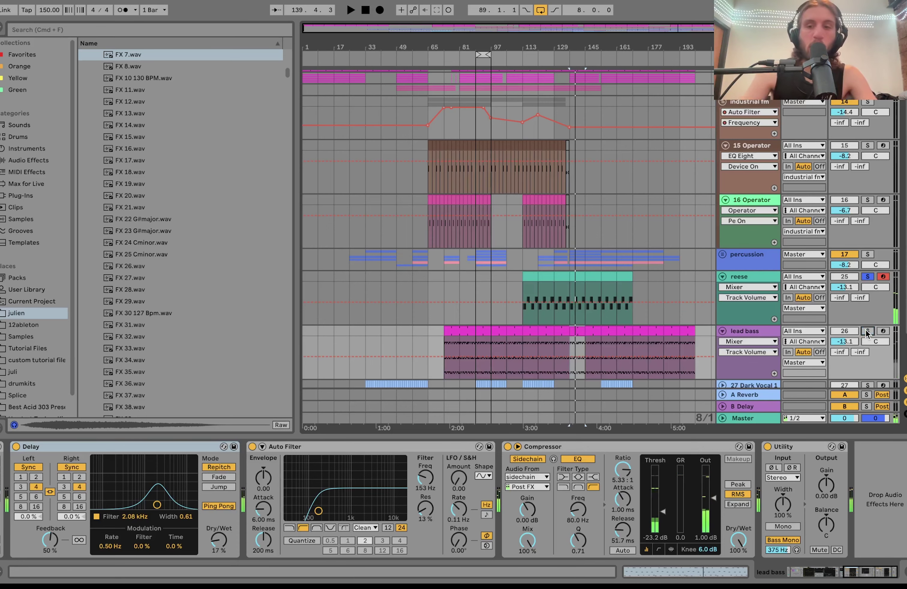
pyautogui.doubleClick(572, 271)
pyautogui.press('space')
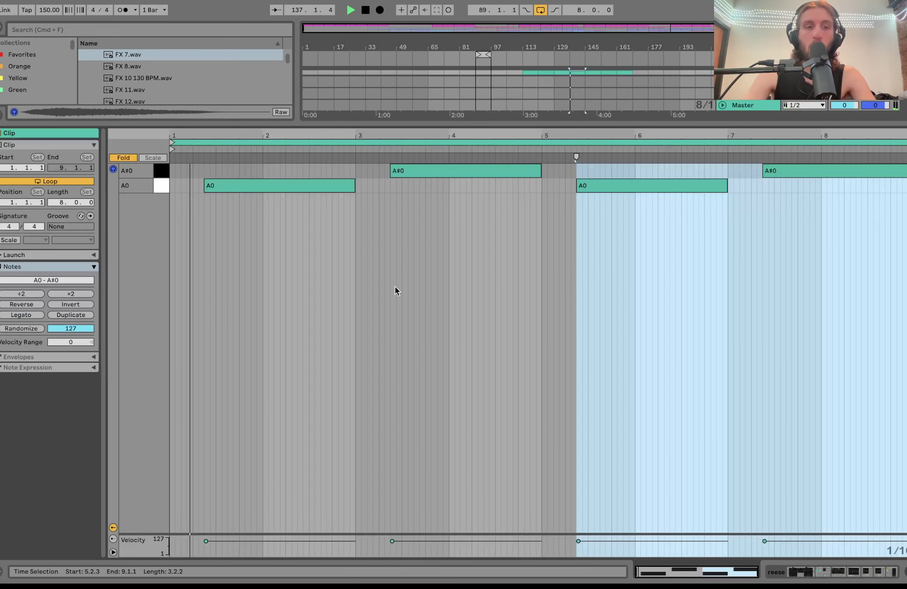
pyautogui.click(119, 159)
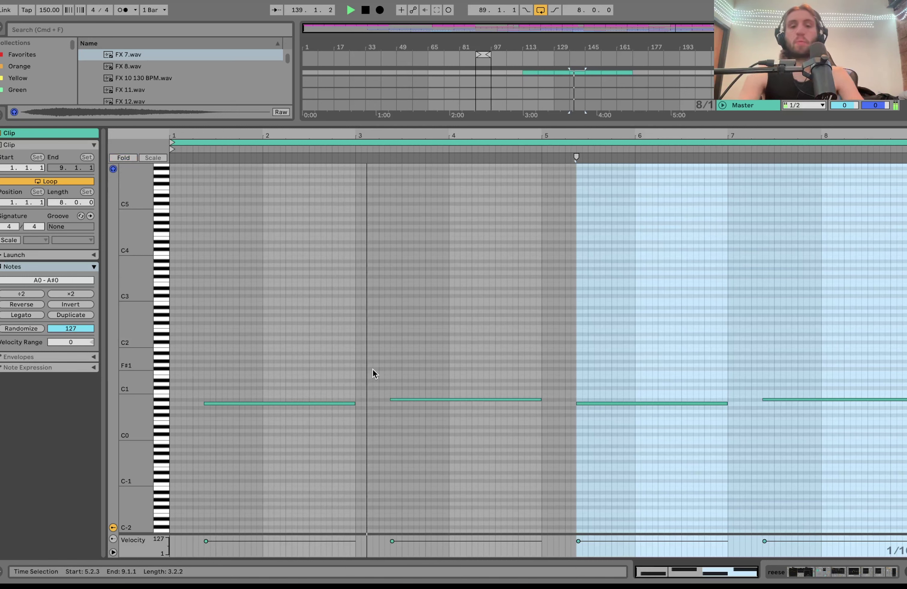
pyautogui.press('space')
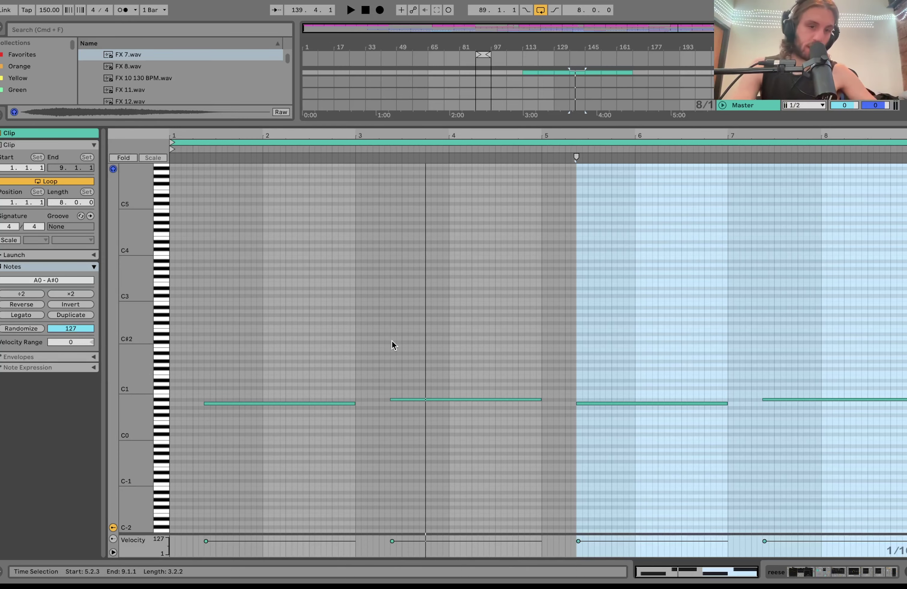
pyautogui.press('space')
pyautogui.press('space')
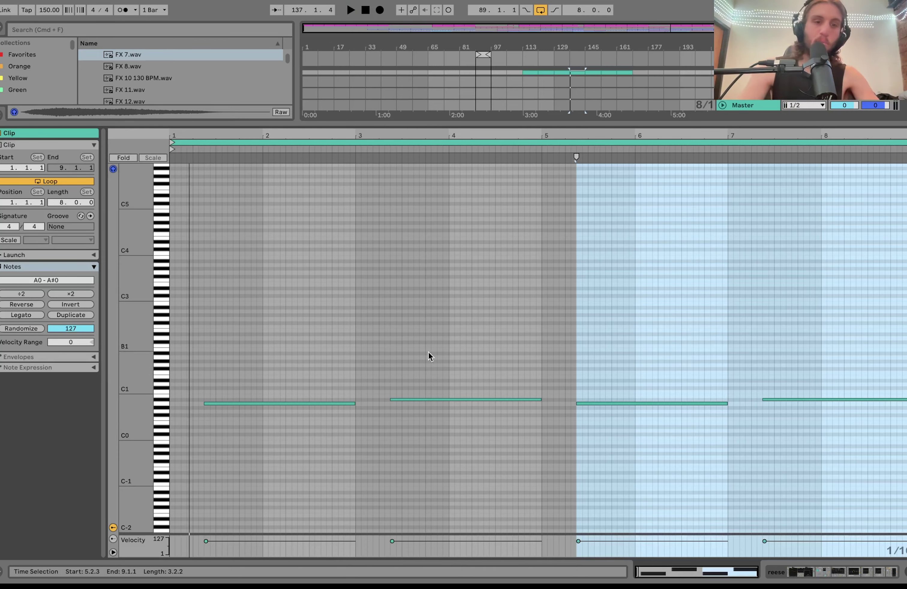
# Step: Show the reese's Wavetable with Osc 2 and play the soloed reese from bar 137
pyautogui.click(890, 577)
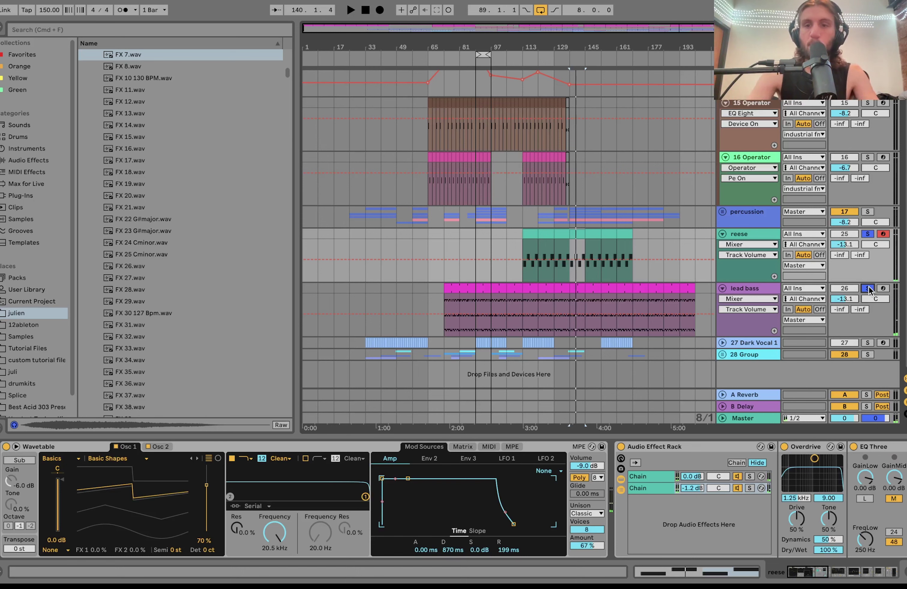
pyautogui.press('space')
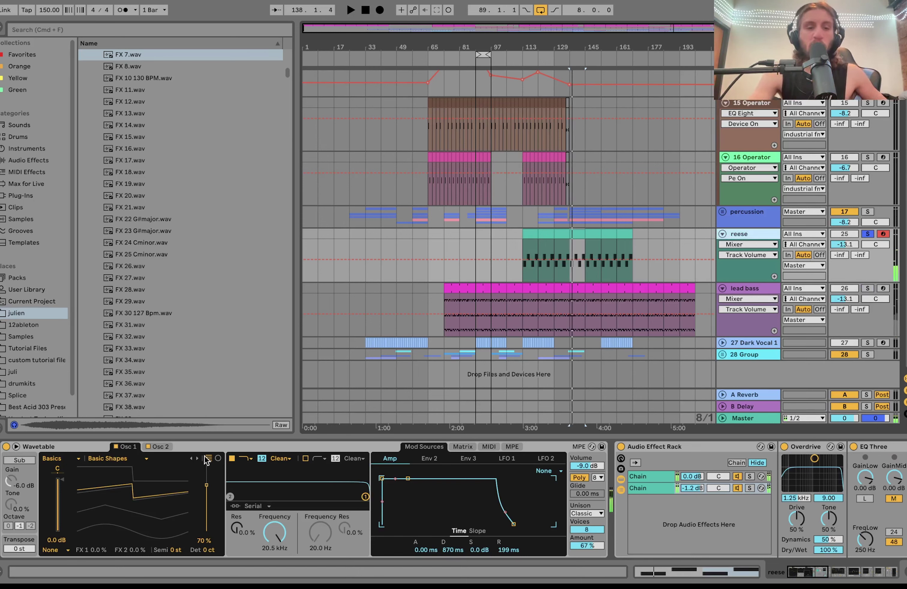
pyautogui.click(157, 446)
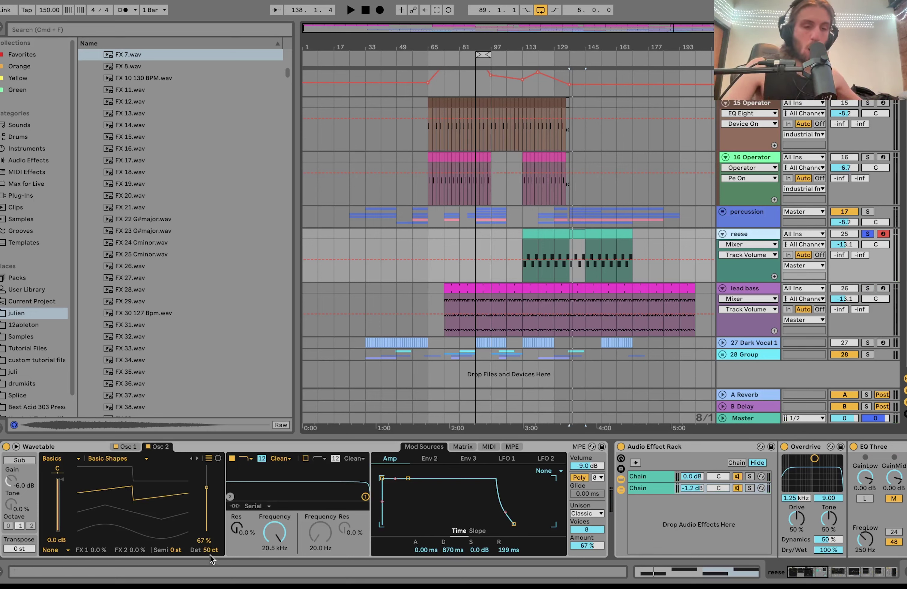
pyautogui.press('space')
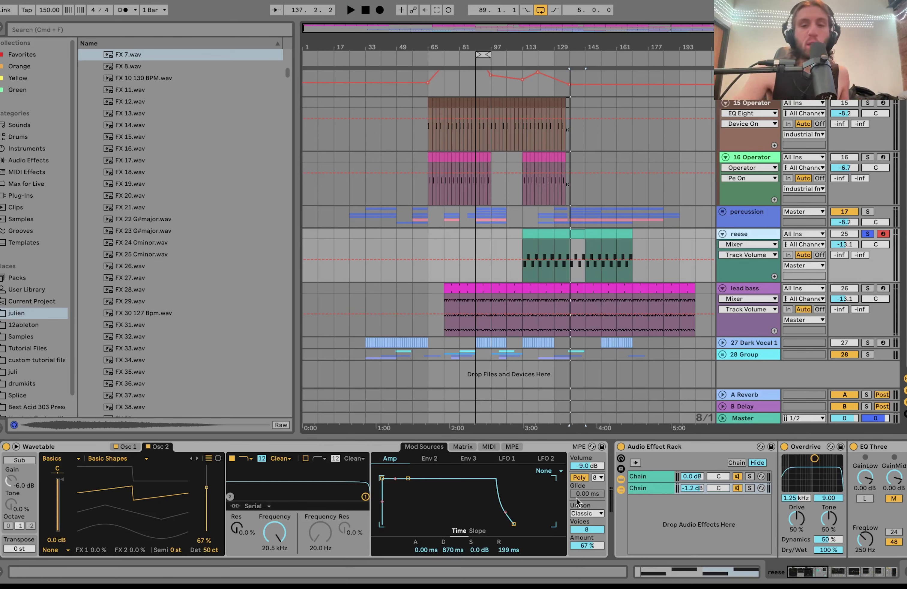
pyautogui.click(571, 238)
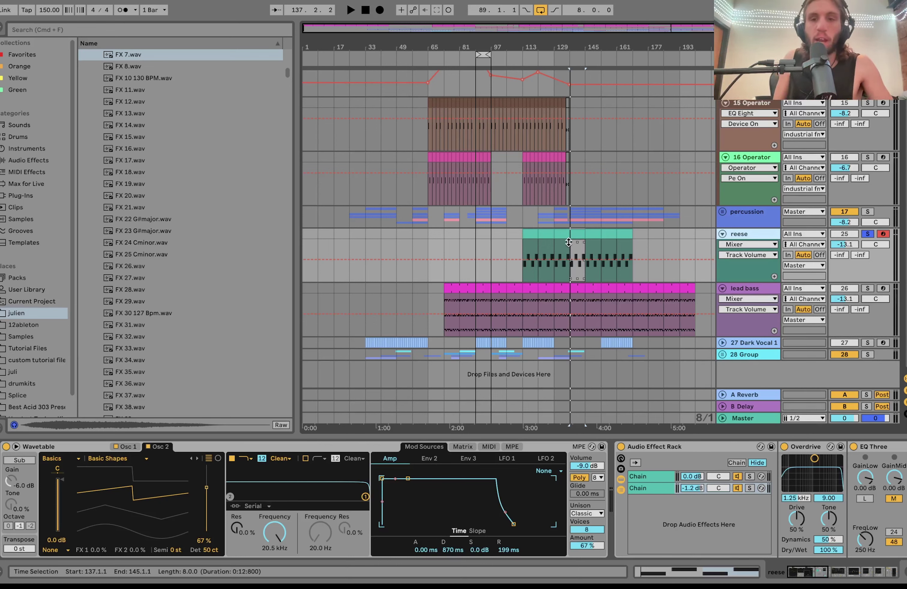
pyautogui.press('space')
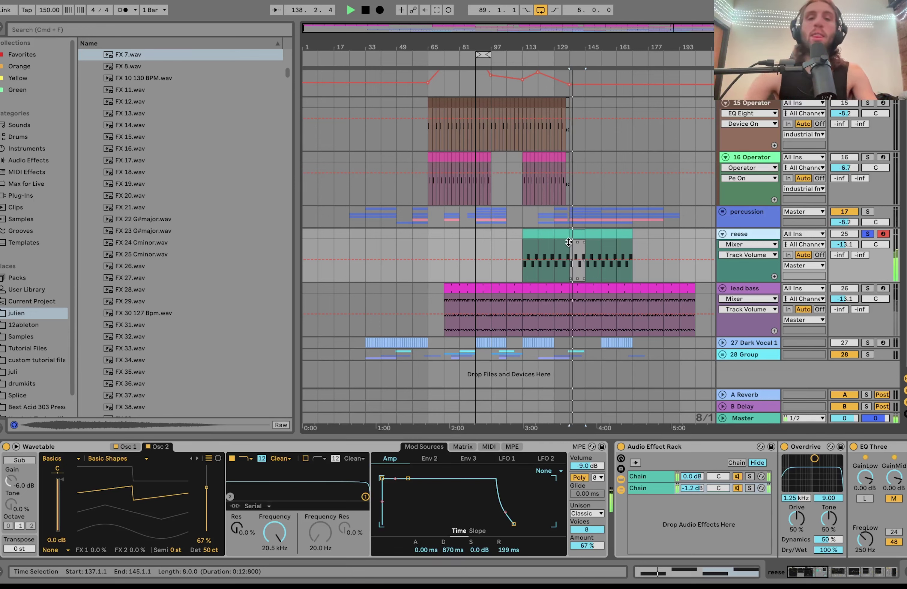
pyautogui.press('space')
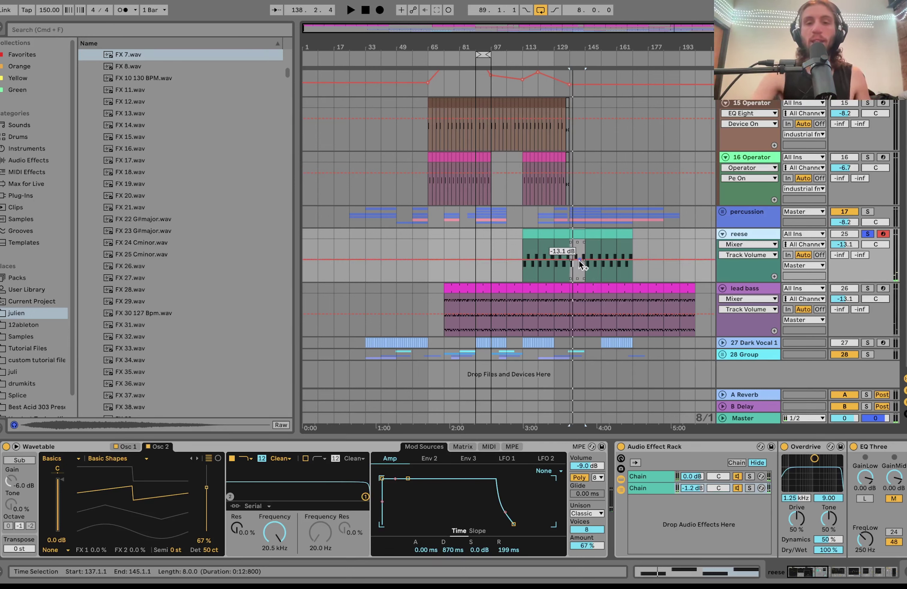
# Step: Play the reese with and without the lead bass soloed alongside it
pyautogui.scroll(3, 579, 264)
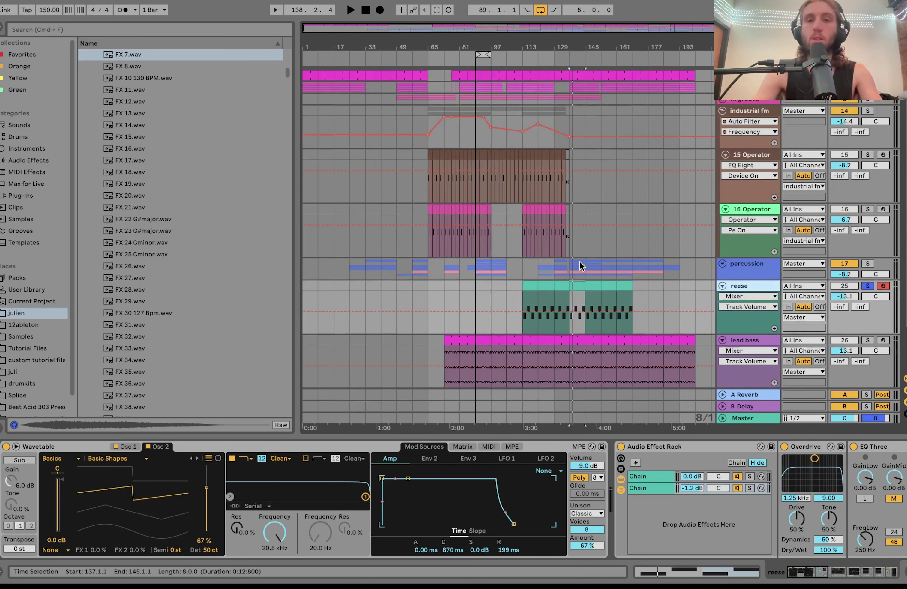
pyautogui.press('space')
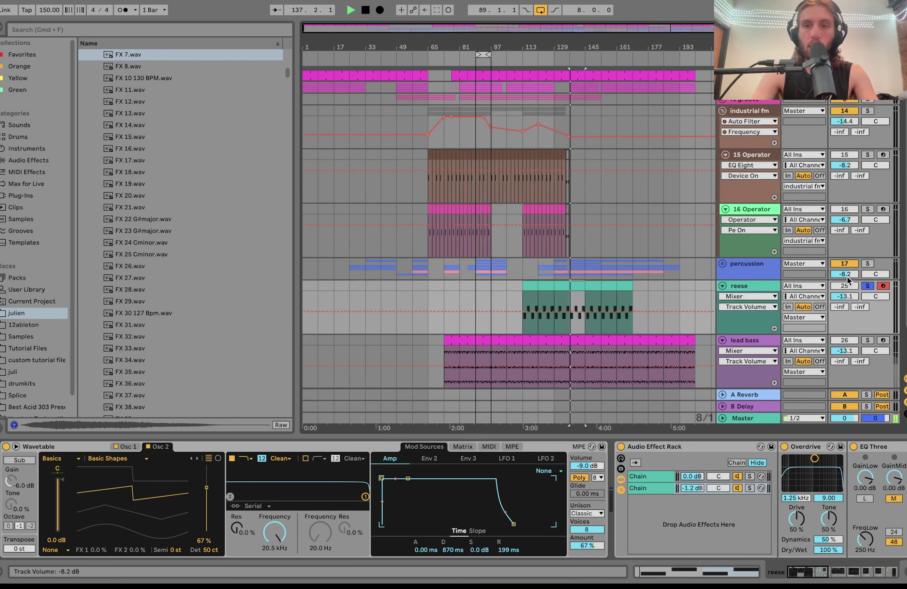
pyautogui.scroll(-3, 865, 267)
pyautogui.click(868, 289)
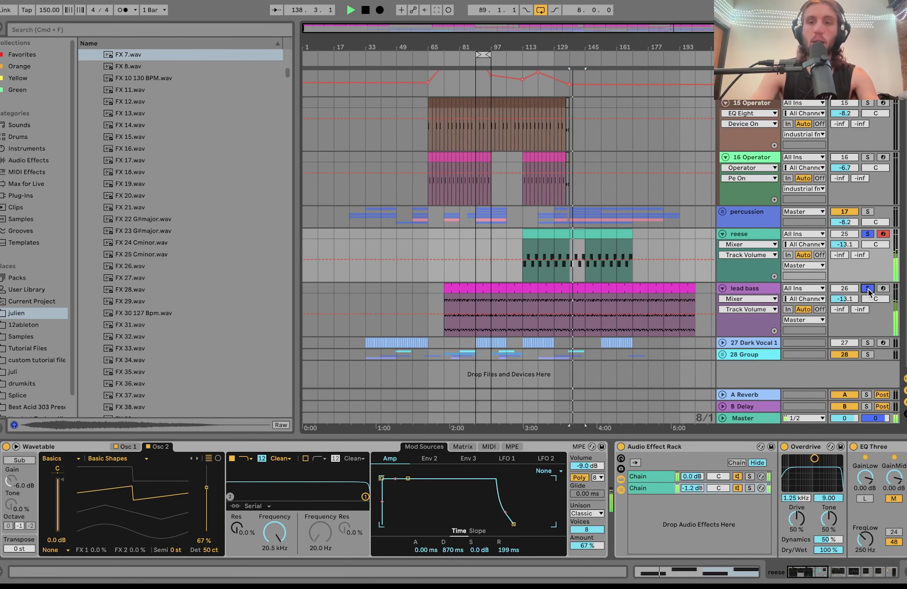
pyautogui.click(868, 289)
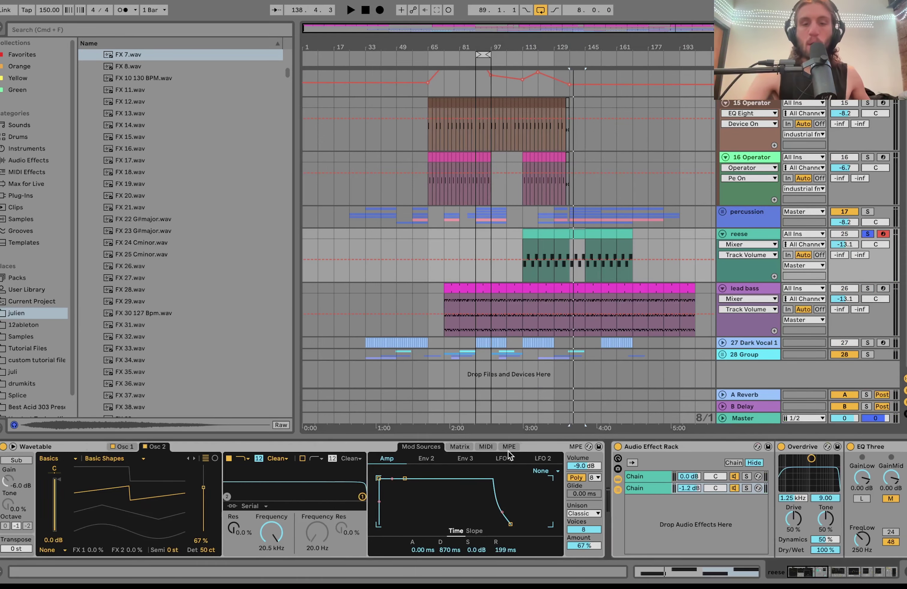
# Step: Audition the Amp chain and the Overdrive chain of the reese's Audio Effect Rack by soloing each one
pyautogui.hscroll(10, 508, 451)
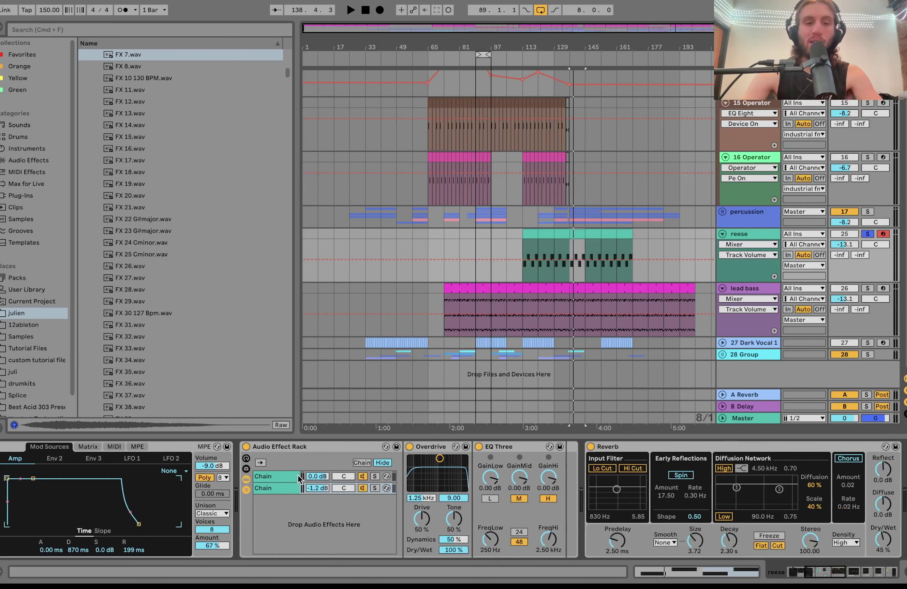
pyautogui.click(288, 475)
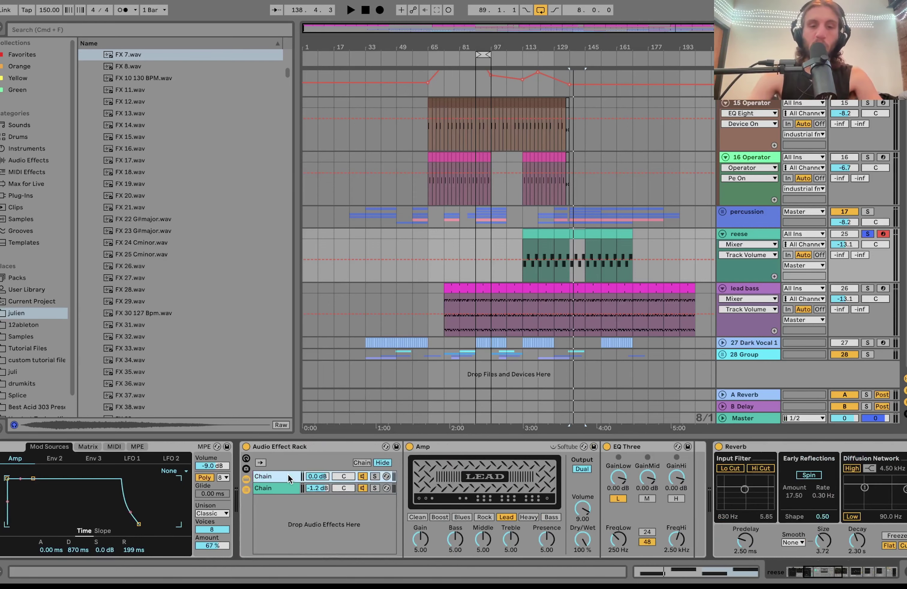
pyautogui.click(374, 476)
pyautogui.press('space')
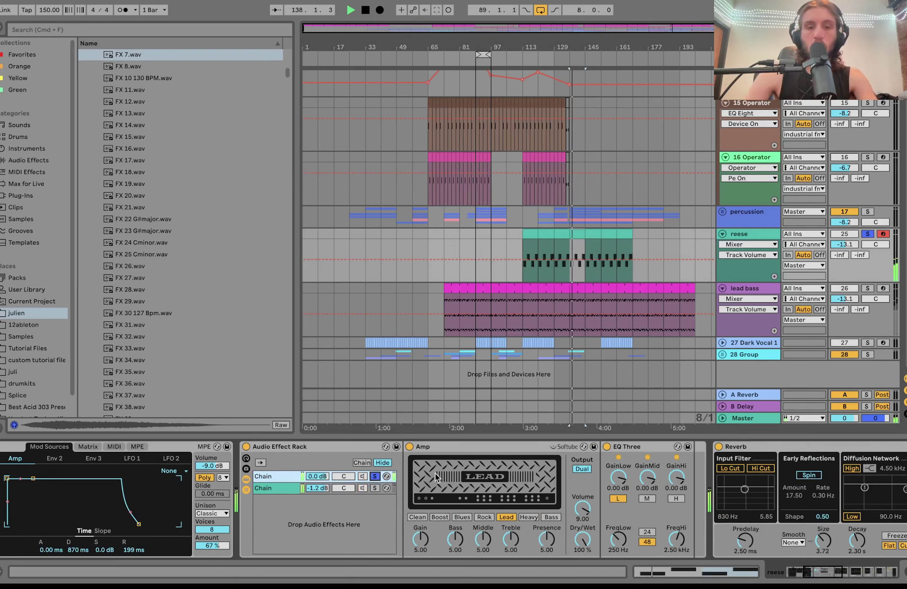
pyautogui.press('space')
pyautogui.click(376, 490)
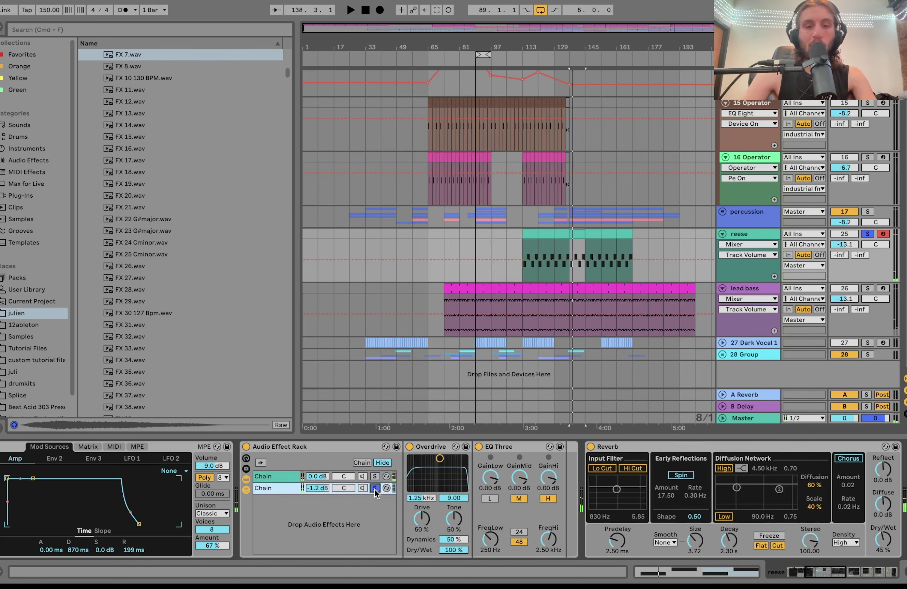
pyautogui.press('space')
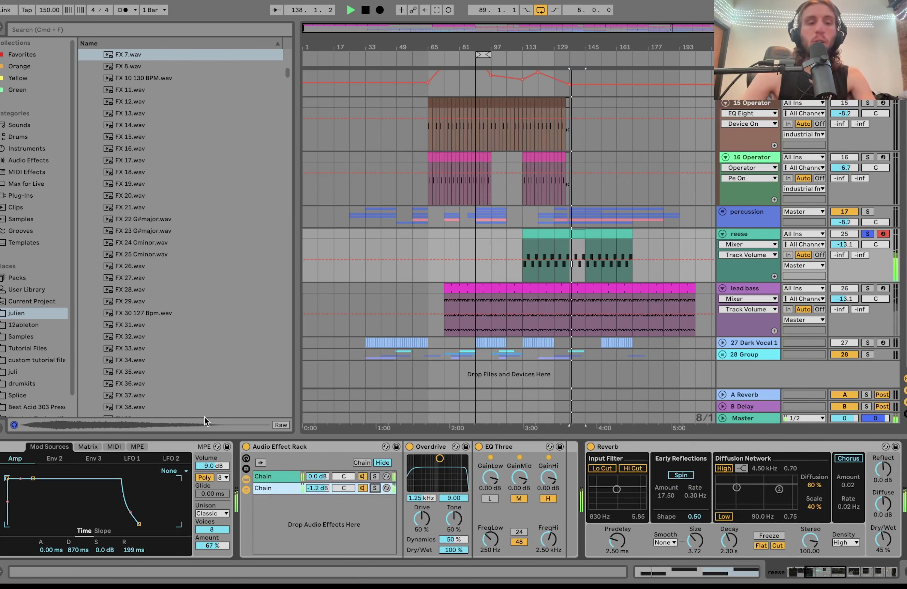
# Step: Compare the playing reese with its Audio Effect Rack switched off and on again, and stop playback
pyautogui.click(246, 447)
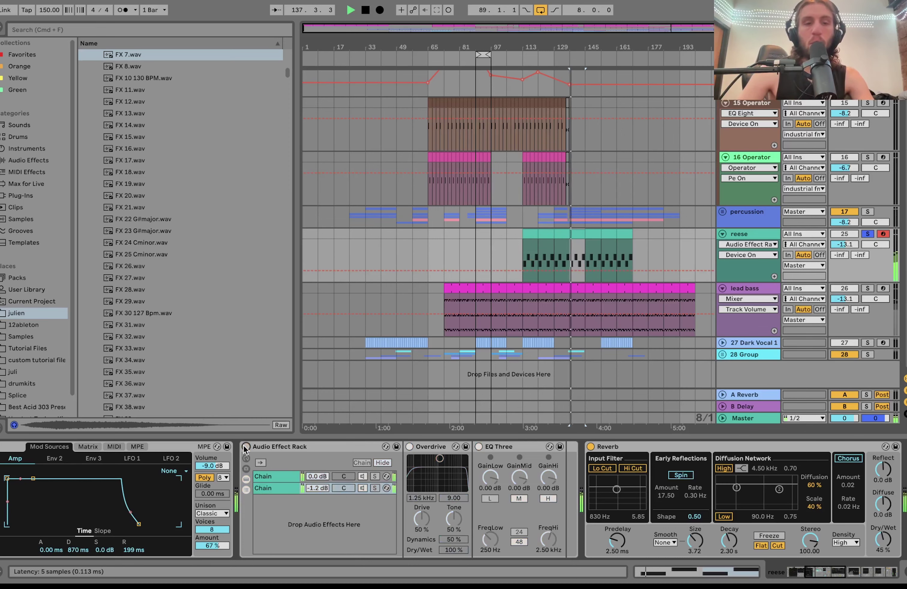
pyautogui.click(245, 446)
pyautogui.press('space')
# Step: Review the reese's EQ Eight, two Auto Filters and sidechain Compressor, showing the first Auto Filter's Frequency automation
pyautogui.hscroll(15, 245, 450)
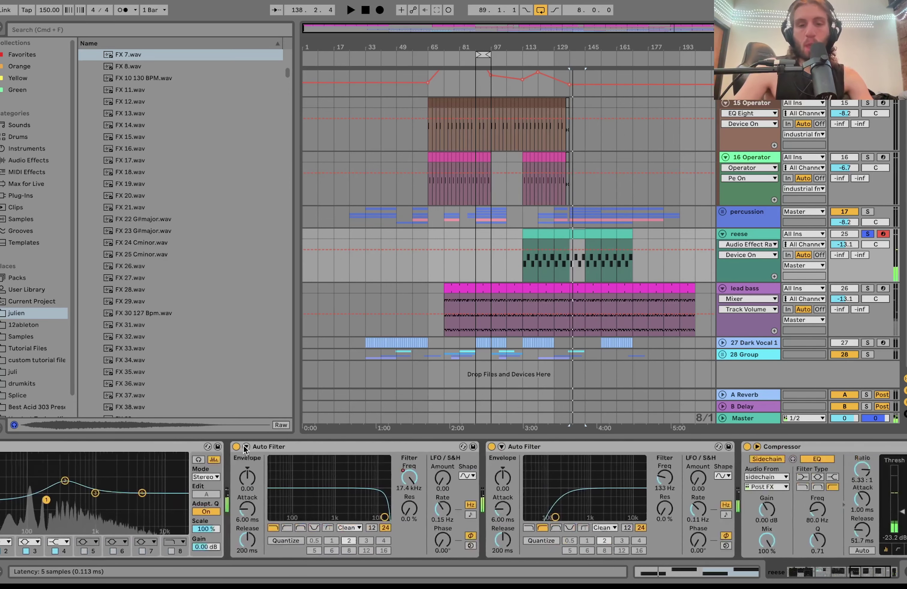
pyautogui.hscroll(-5, 245, 448)
pyautogui.hscroll(3, 244, 448)
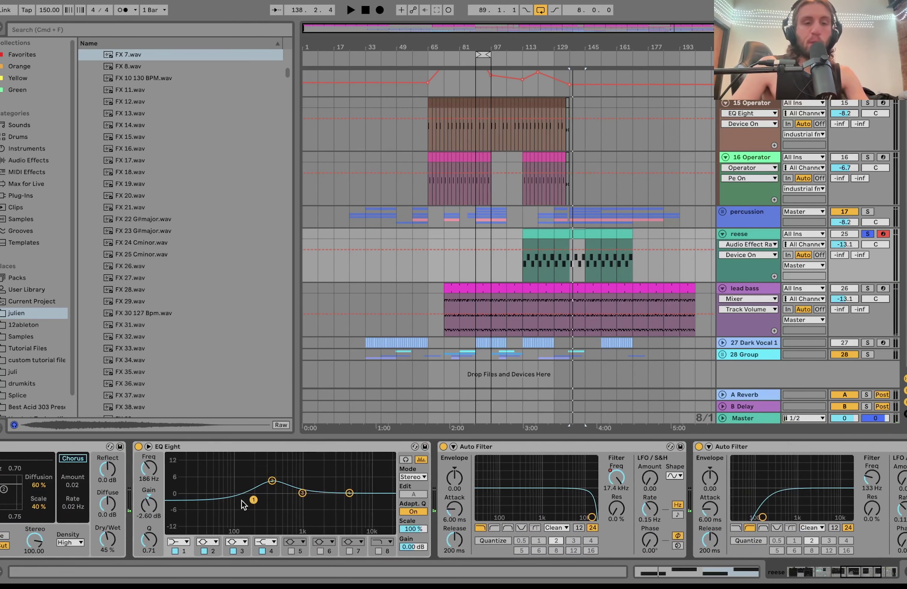
pyautogui.hscroll(9, 275, 494)
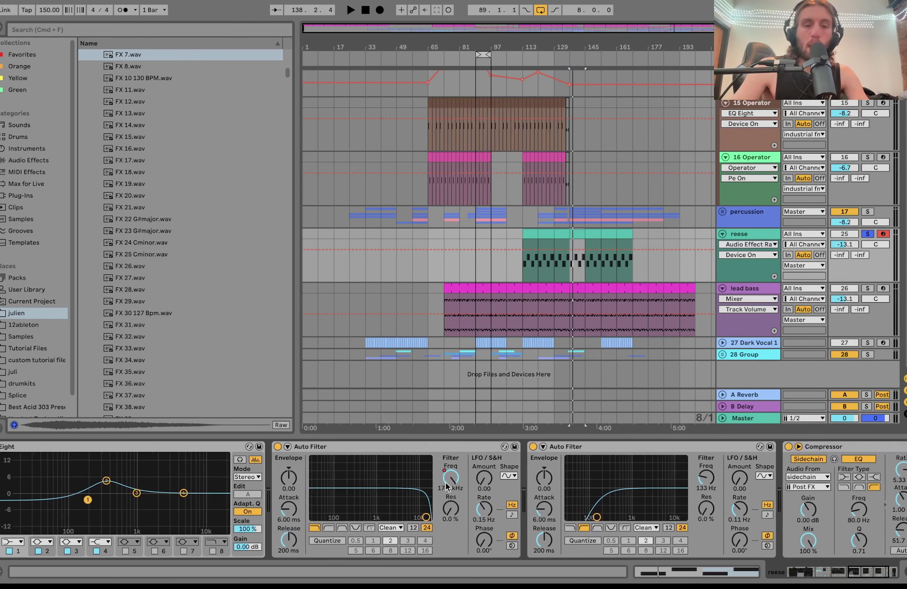
pyautogui.click(446, 481)
pyautogui.scroll(2, 649, 398)
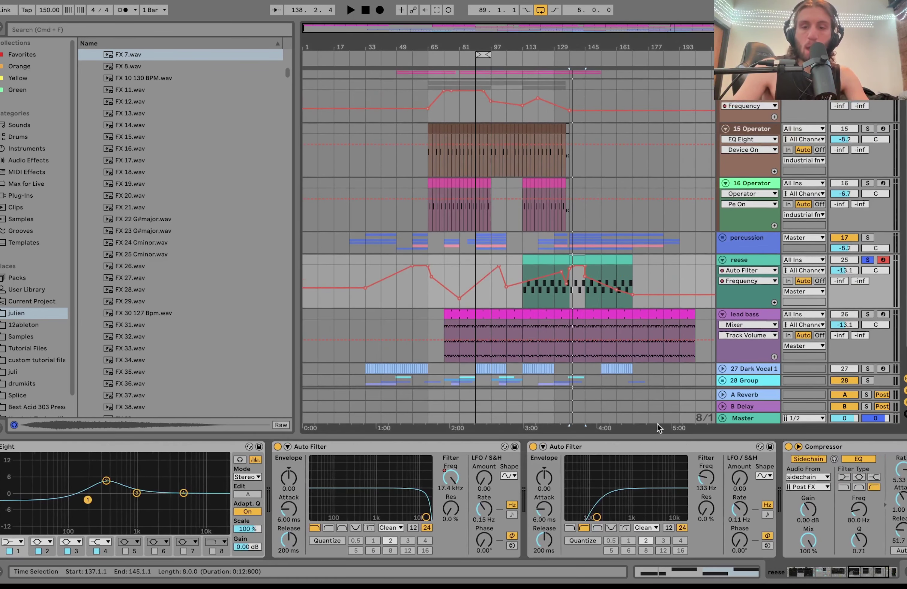
pyautogui.hscroll(10, 678, 499)
pyautogui.scroll(-1, 652, 285)
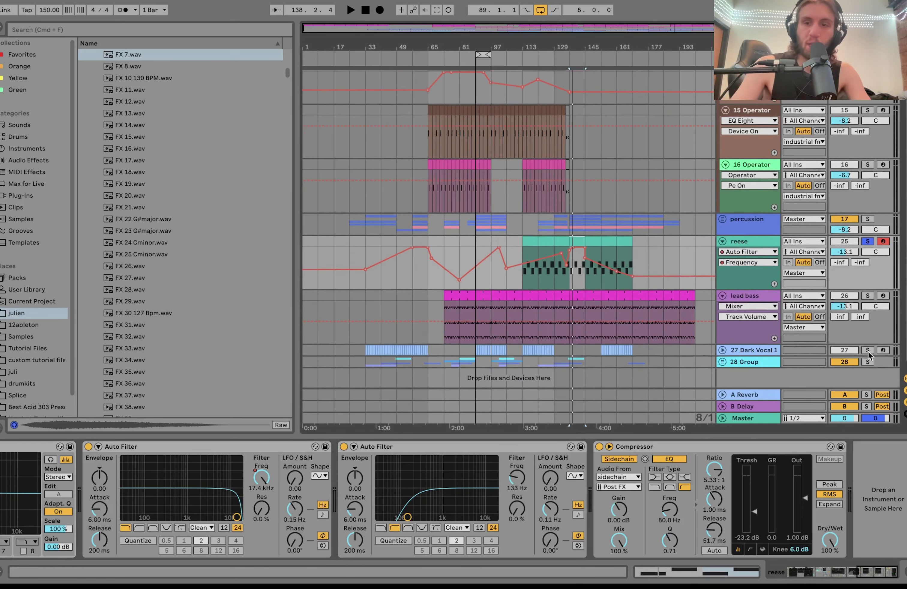
# Step: Solo and unfold the 27 Dark Vocal track, and play its part from bar 153
pyautogui.click(722, 350)
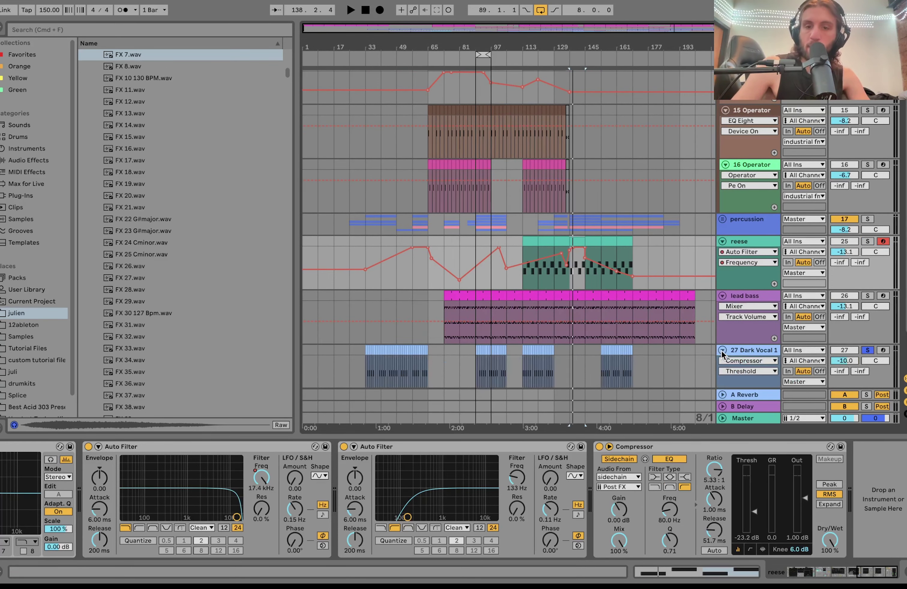
pyautogui.click(599, 362)
pyautogui.press('space')
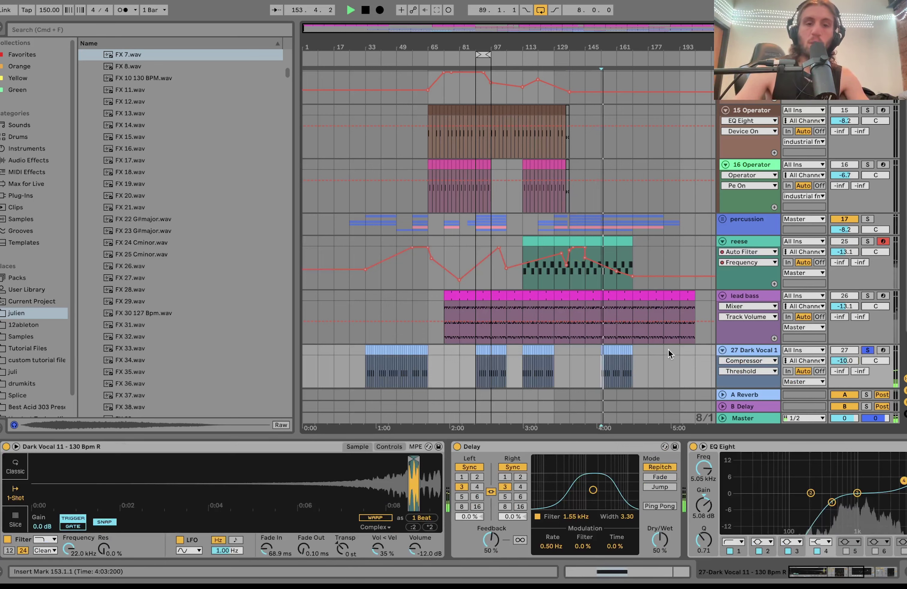
pyautogui.press('space')
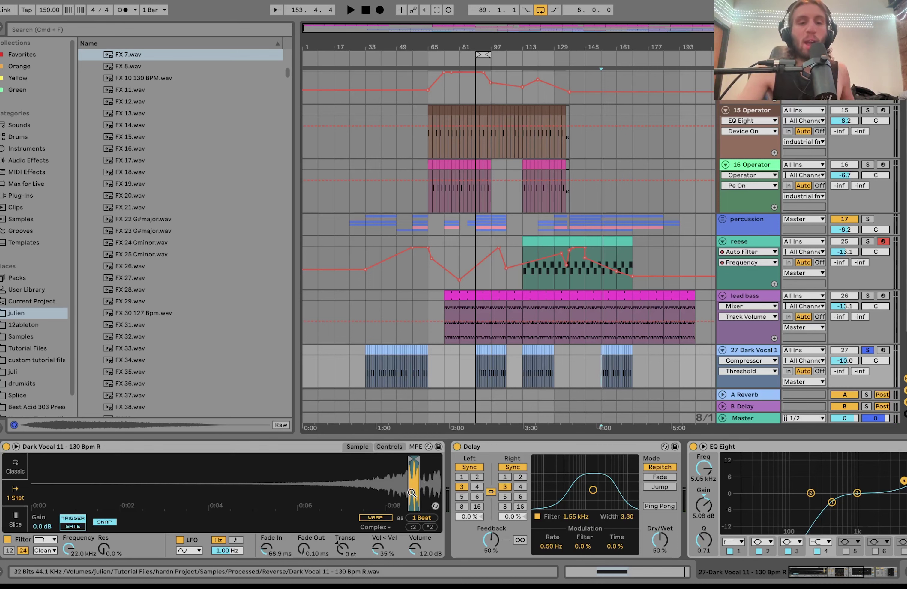
# Step: Unsolo the dark vocal, play it in the mix, and review its Delay, EQ Eight and sidechain Compressor
pyautogui.click(868, 350)
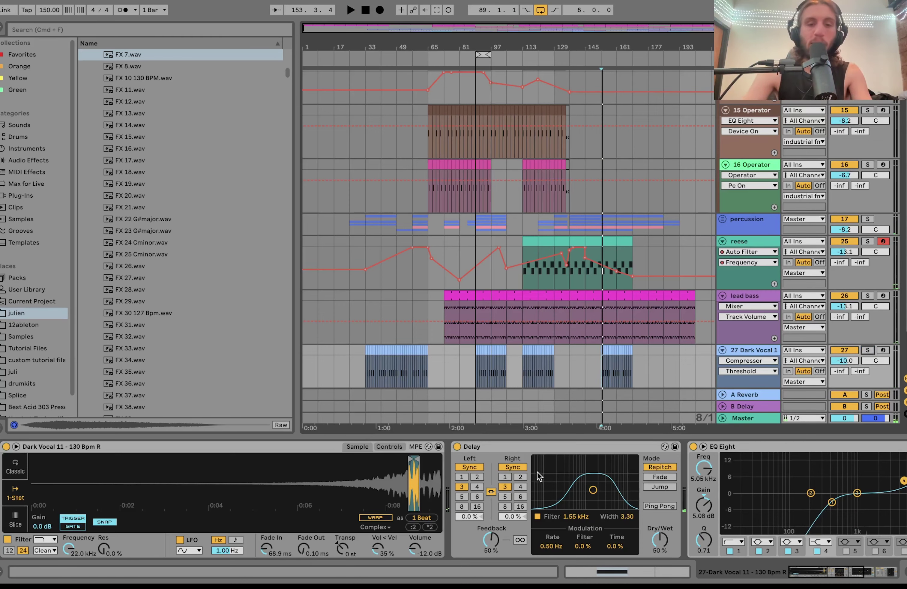
pyautogui.hscroll(10, 560, 477)
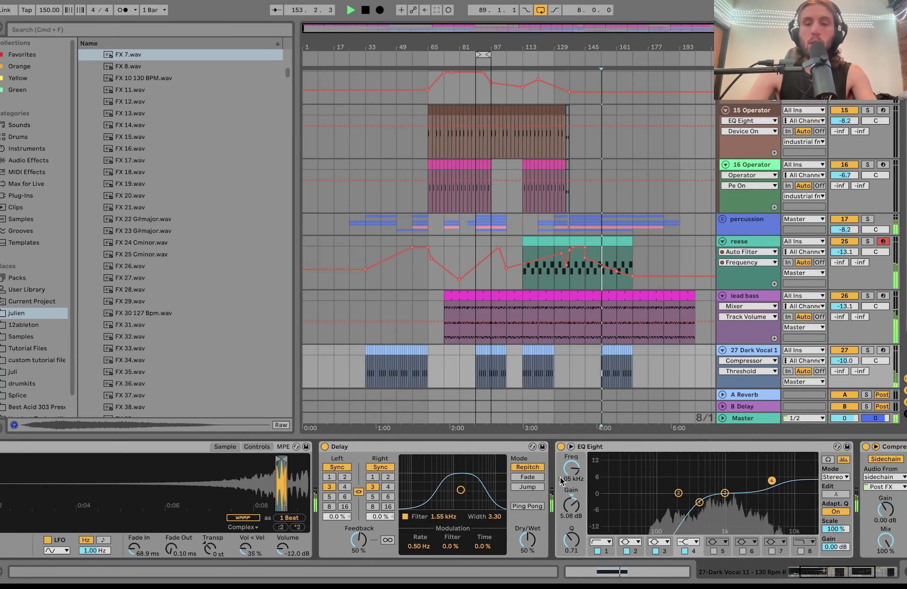
pyautogui.hscroll(2, 560, 481)
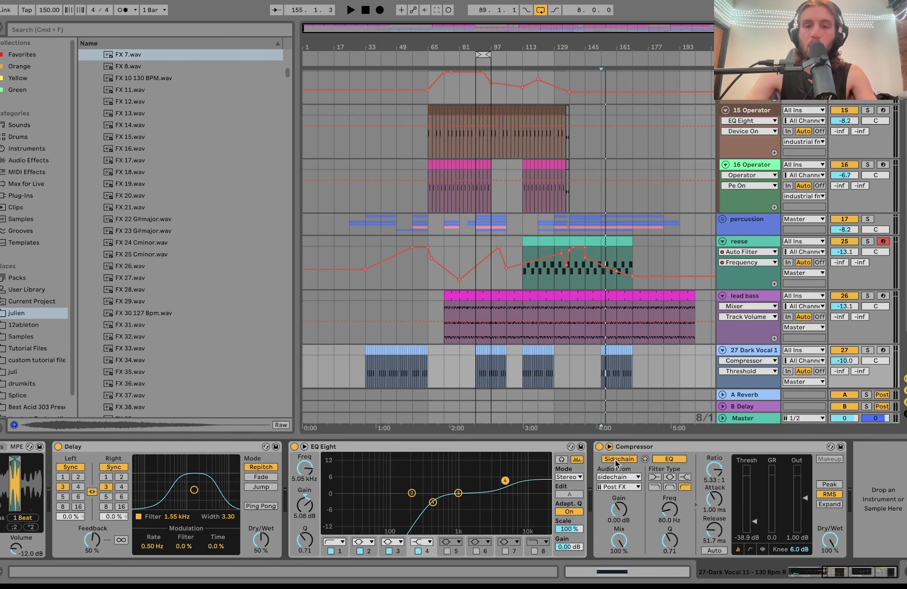
pyautogui.click(671, 449)
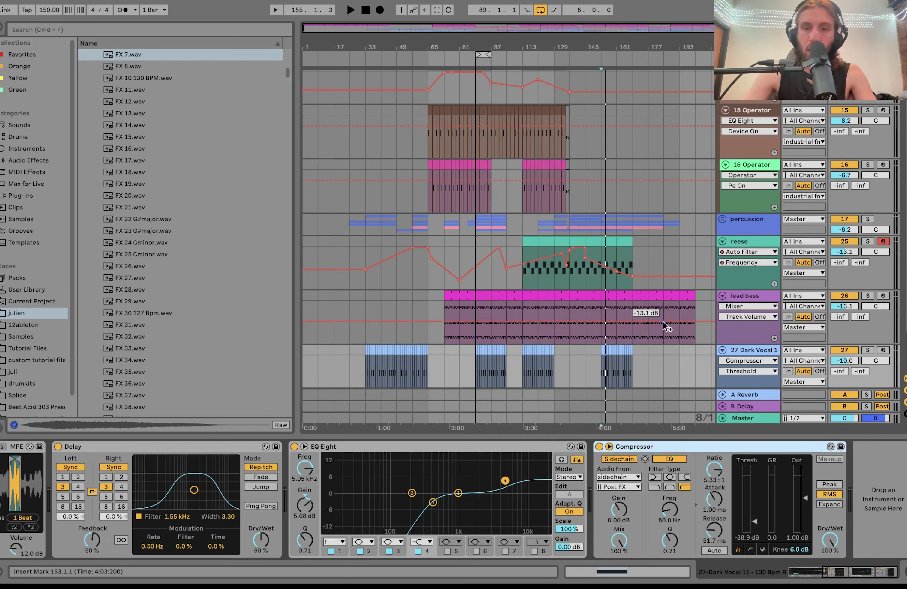
# Step: Audition the dark vocal within the full mix from bar 153 and from bar 49
pyautogui.scroll(-3, 663, 322)
pyautogui.press('space')
pyautogui.press('space')
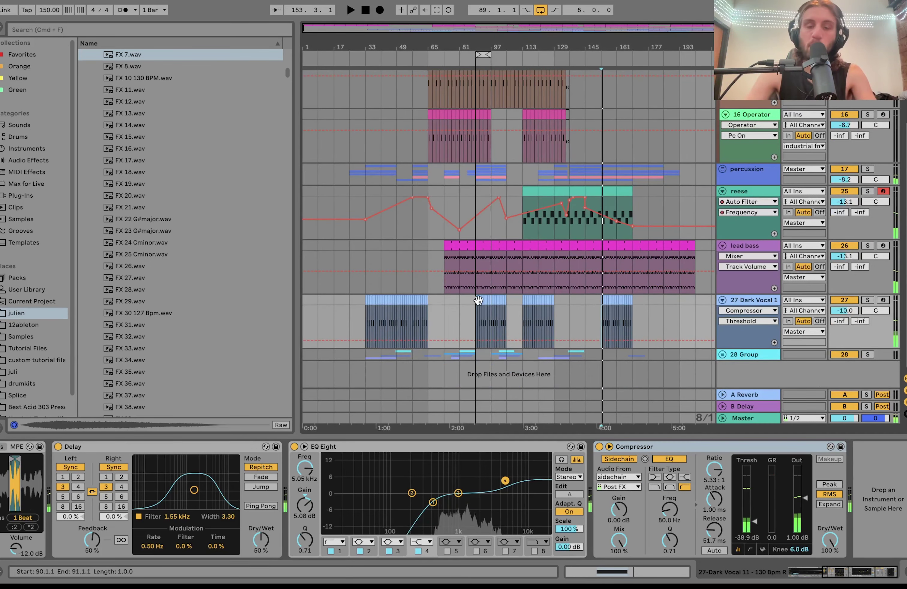
pyautogui.click(391, 326)
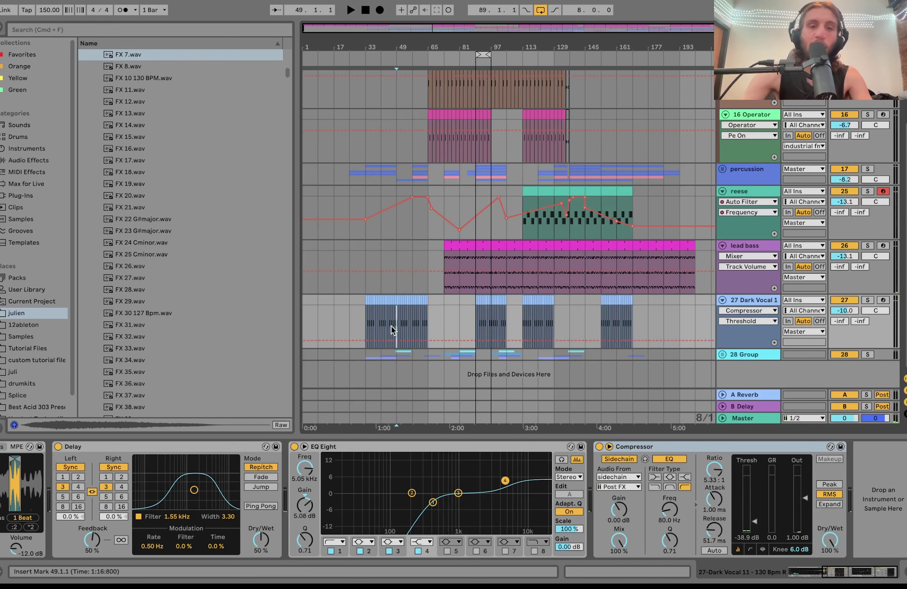
pyautogui.press('space')
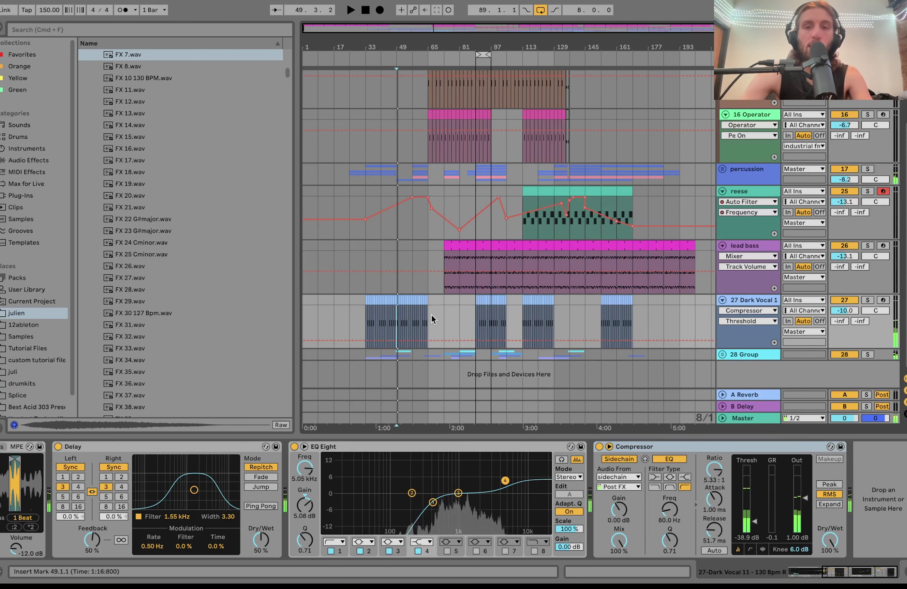
# Step: Expand and solo the 28 Group, and play it from the FX 13 clip at bar 101
pyautogui.click(724, 354)
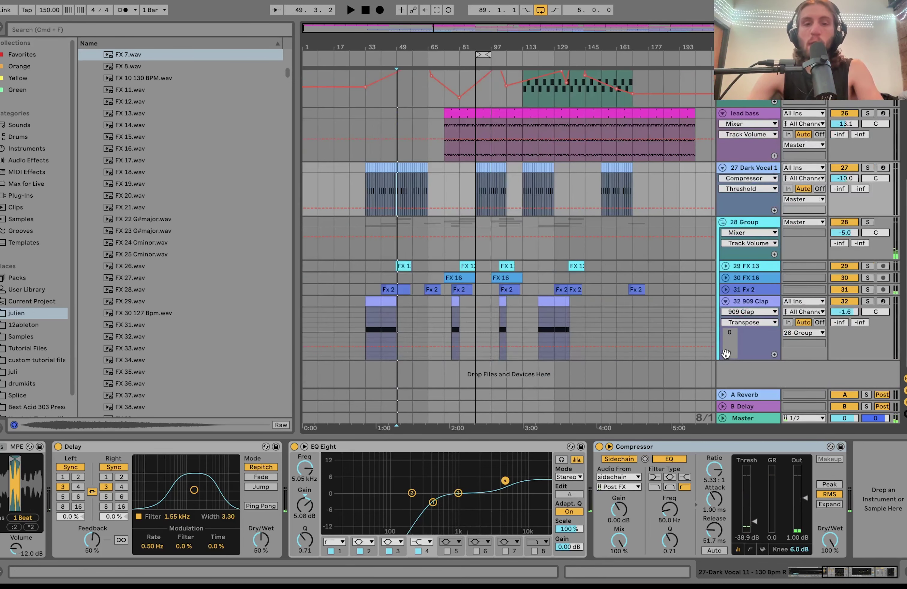
pyautogui.click(868, 222)
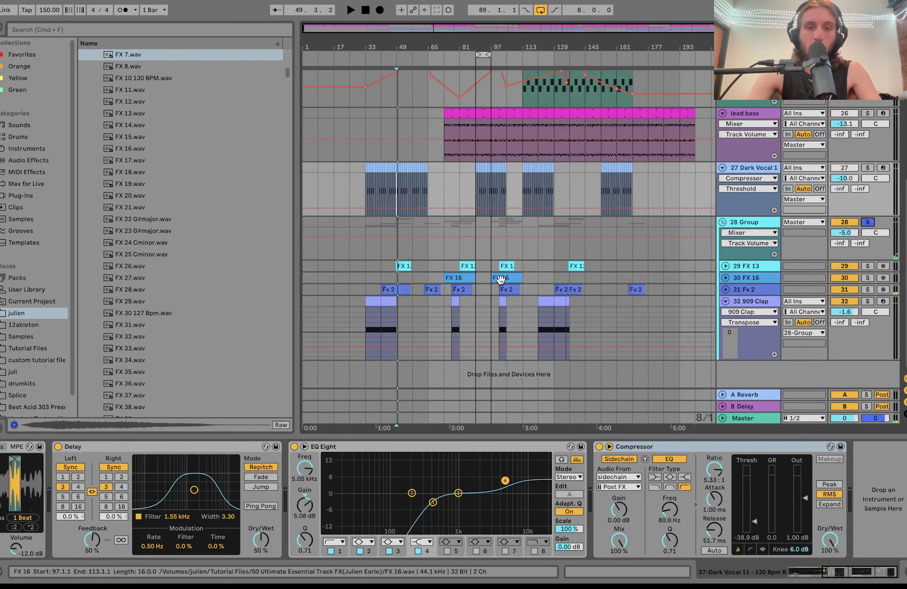
pyautogui.click(506, 265)
# Step: Unfold the FX 13, FX 16 and Fx 2 tracks with 909 Clap folded, and show Fx 2's devices at bar 101
pyautogui.click(725, 301)
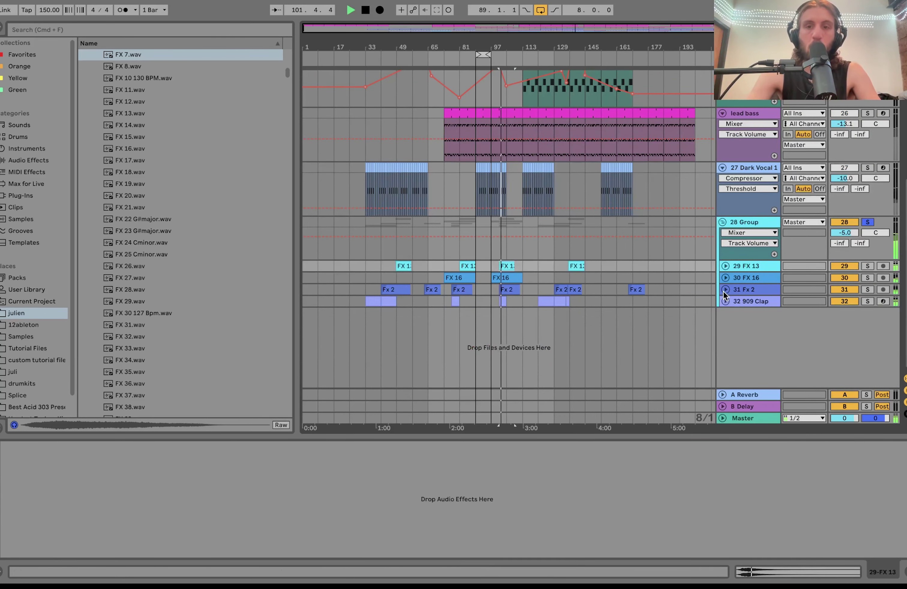
pyautogui.click(725, 289)
pyautogui.click(725, 278)
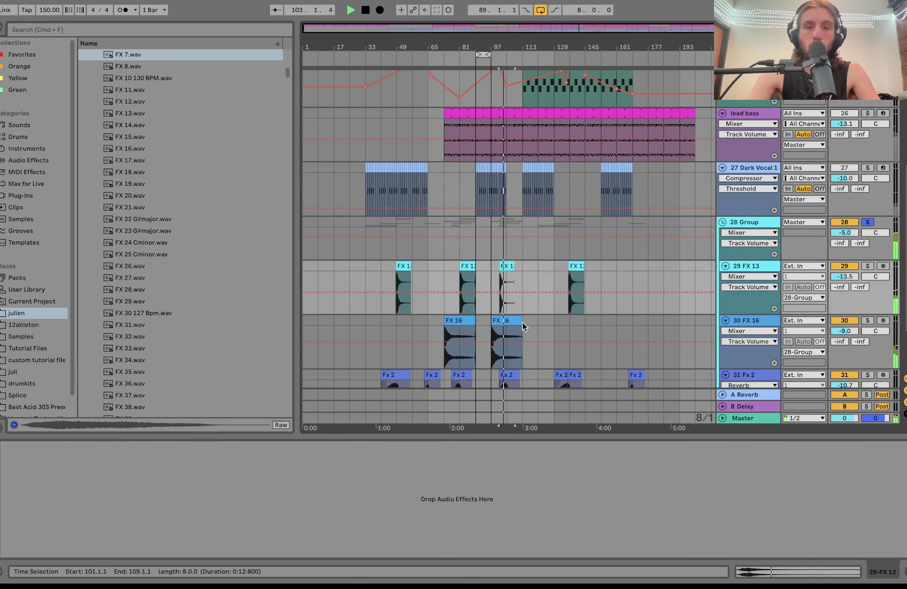
pyautogui.scroll(5, 515, 327)
pyautogui.scroll(-3, 515, 327)
pyautogui.click(473, 368)
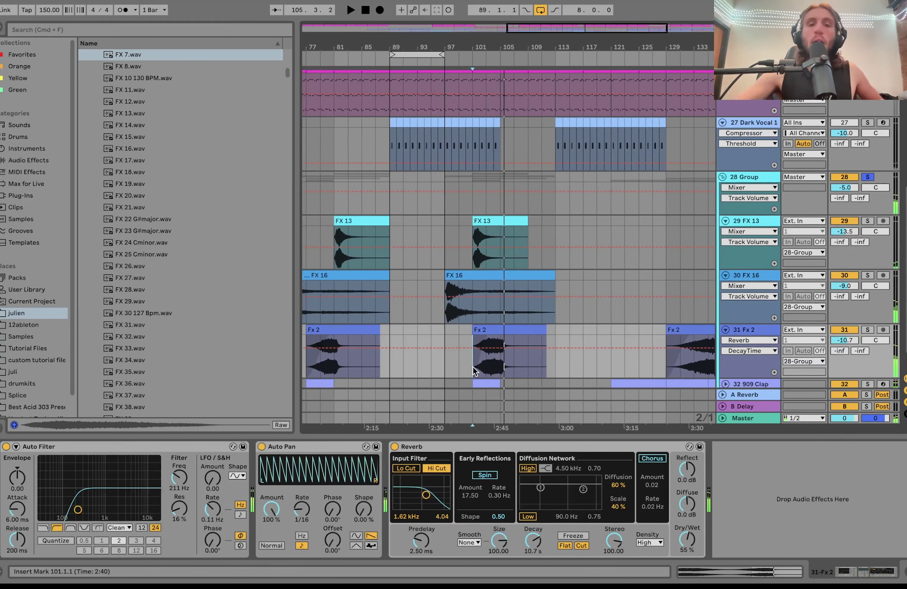
pyautogui.scroll(-2, 473, 367)
pyautogui.hscroll(-2, 472, 366)
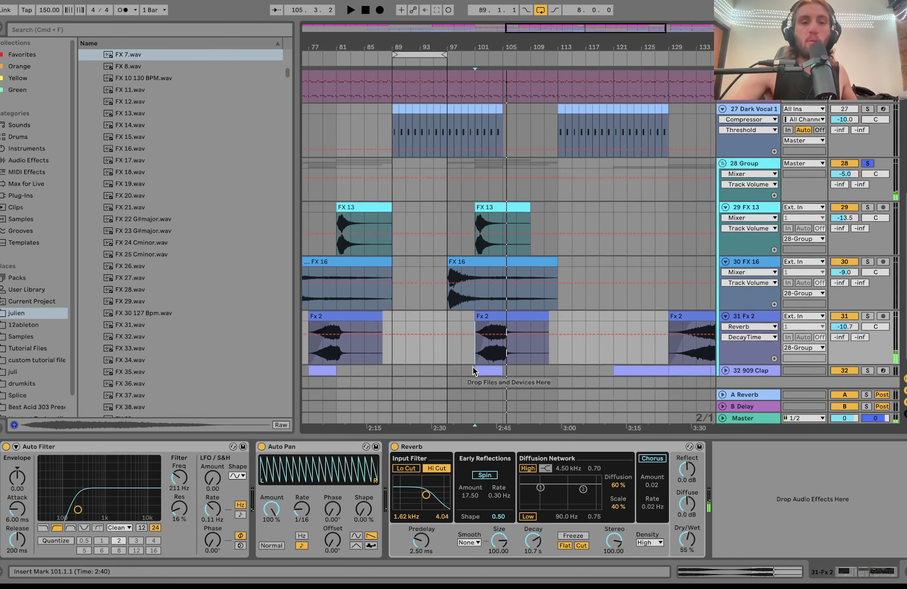
# Step: Unfold the 909 Clap track and play the soloed group from bar 135 with the clap's devices shown
pyautogui.click(725, 354)
pyautogui.hscroll(5, 667, 367)
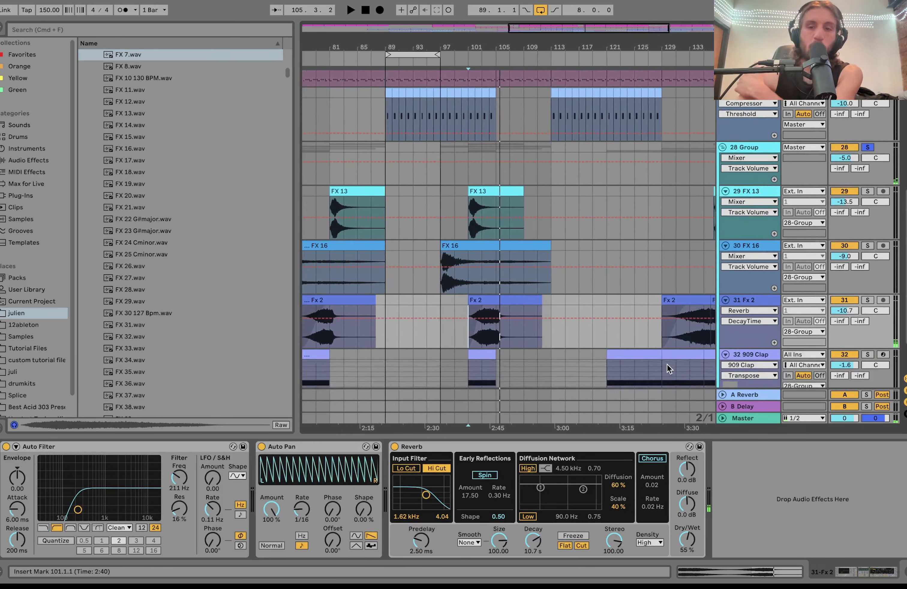
pyautogui.click(655, 368)
pyautogui.press('space')
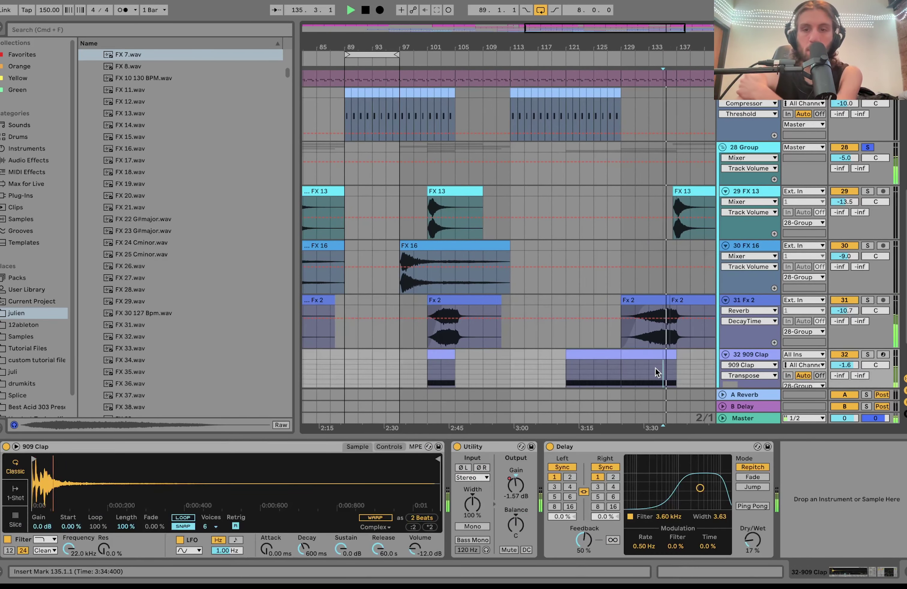
# Step: Solo the Fx 2 track and compare its sound with the Auto Pan switched off and back on
pyautogui.click(744, 301)
pyautogui.press('space')
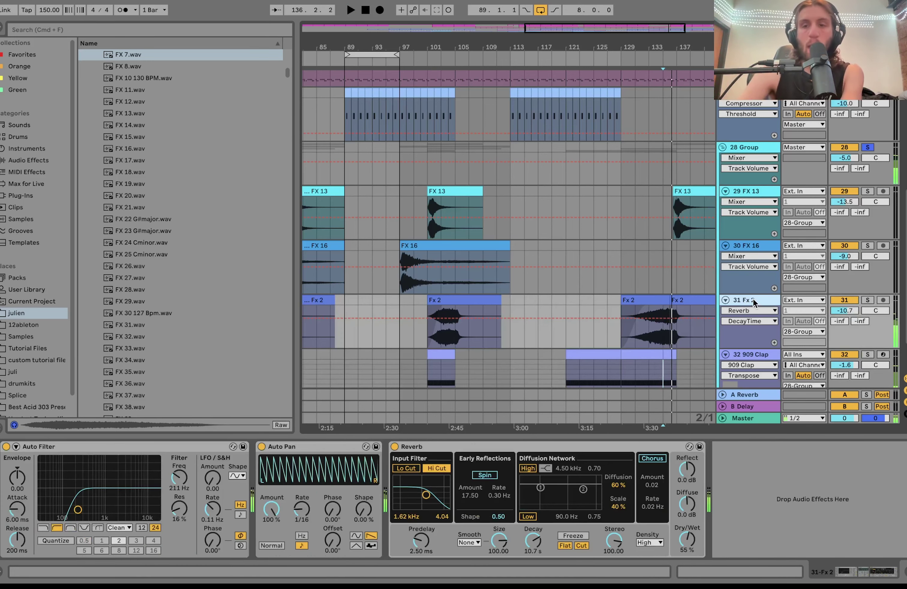
pyautogui.click(867, 300)
pyautogui.click(262, 447)
pyautogui.press('space')
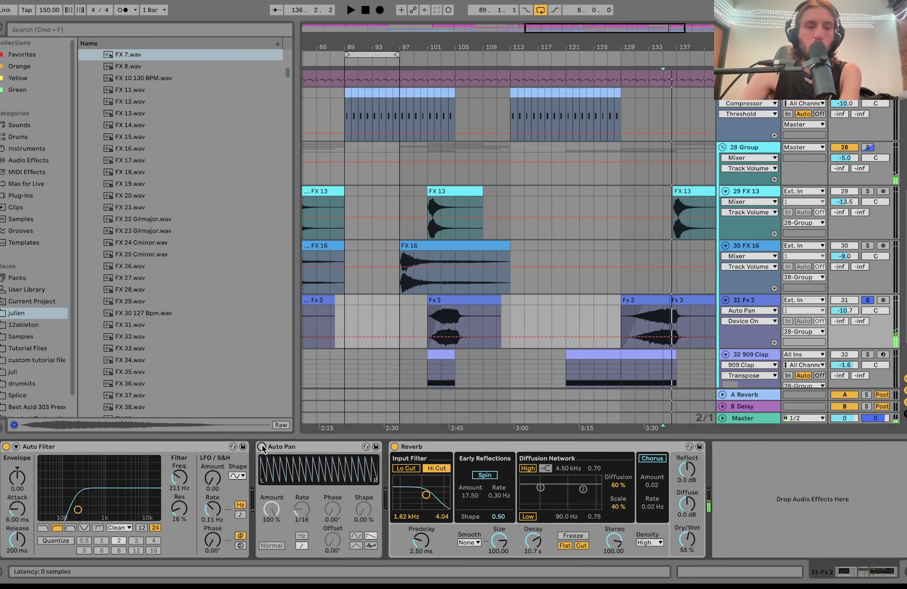
pyautogui.click(262, 446)
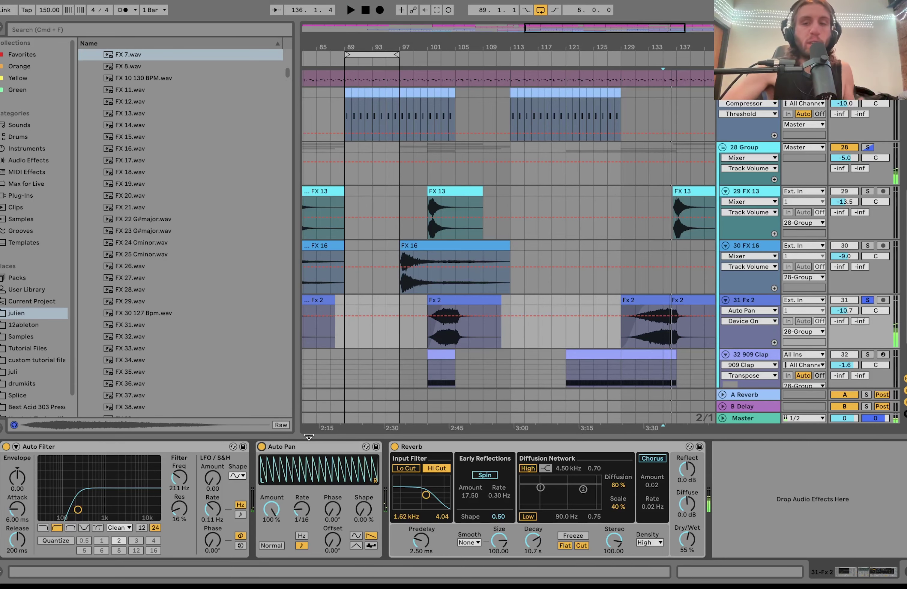
# Step: Play the Fx 2 riser with the 909 Clap soloed alongside it, and add FX 13 to the solo
pyautogui.click(867, 354)
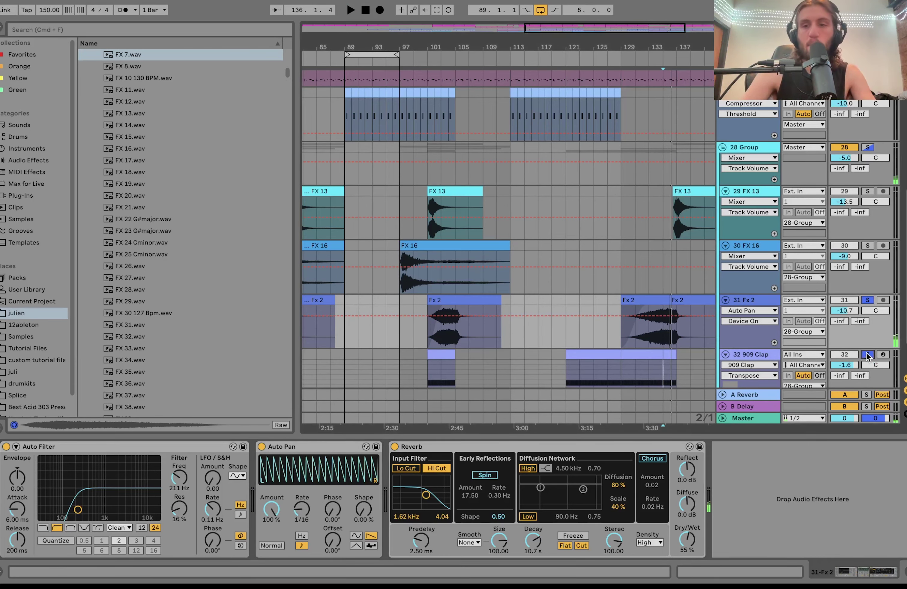
pyautogui.press('space')
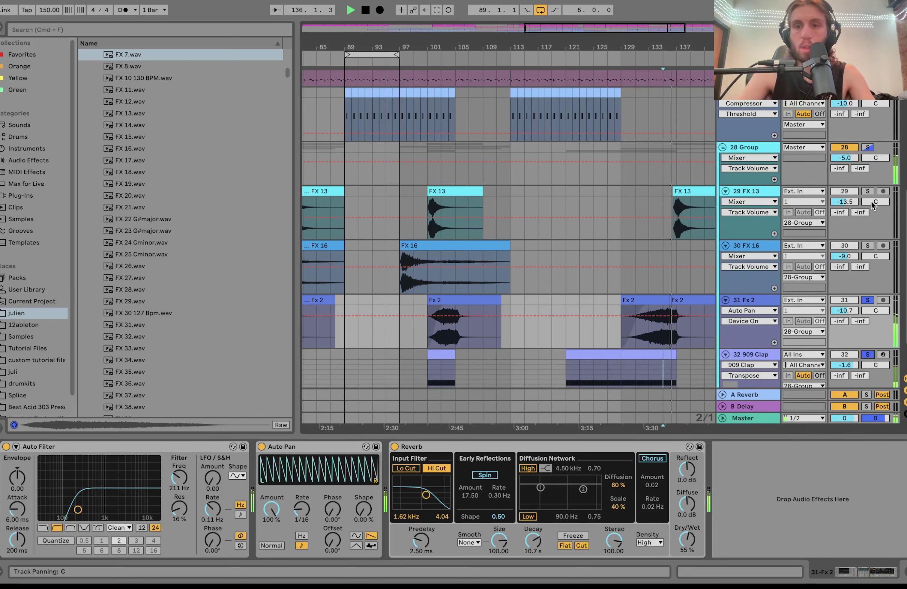
pyautogui.click(867, 191)
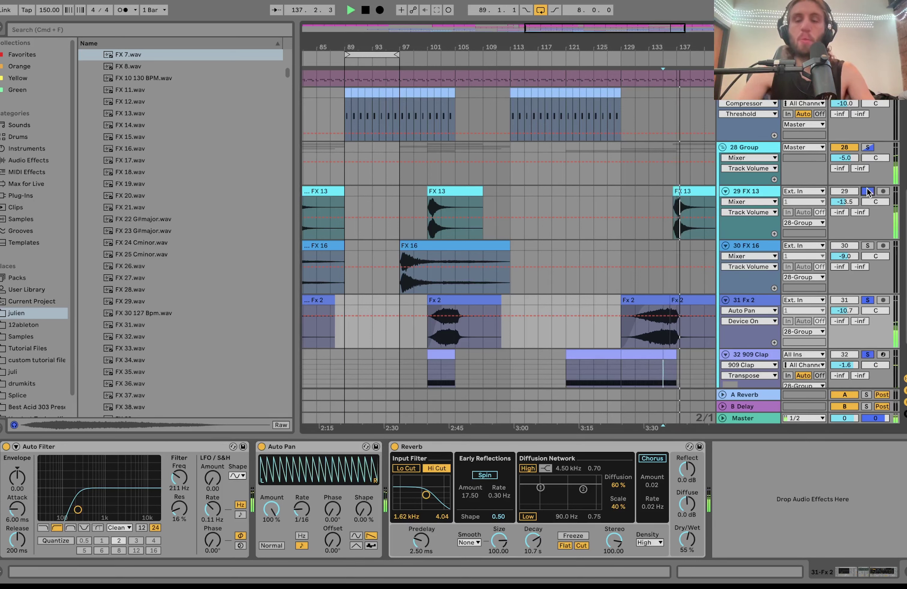
# Step: Solo only the FX 13 track and play its clip at bar 136.3
pyautogui.click(867, 191)
pyautogui.click(679, 191)
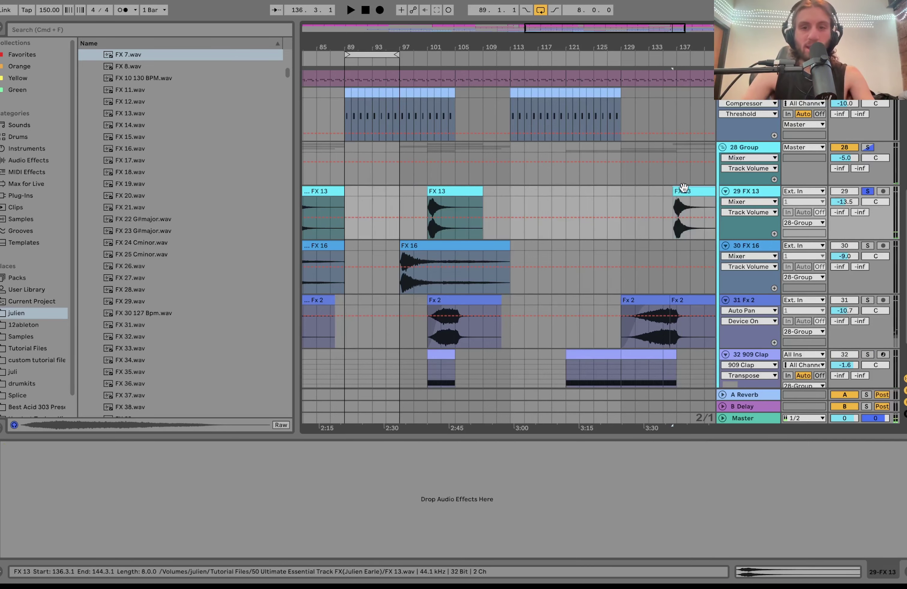
pyautogui.press('space')
pyautogui.click(865, 185)
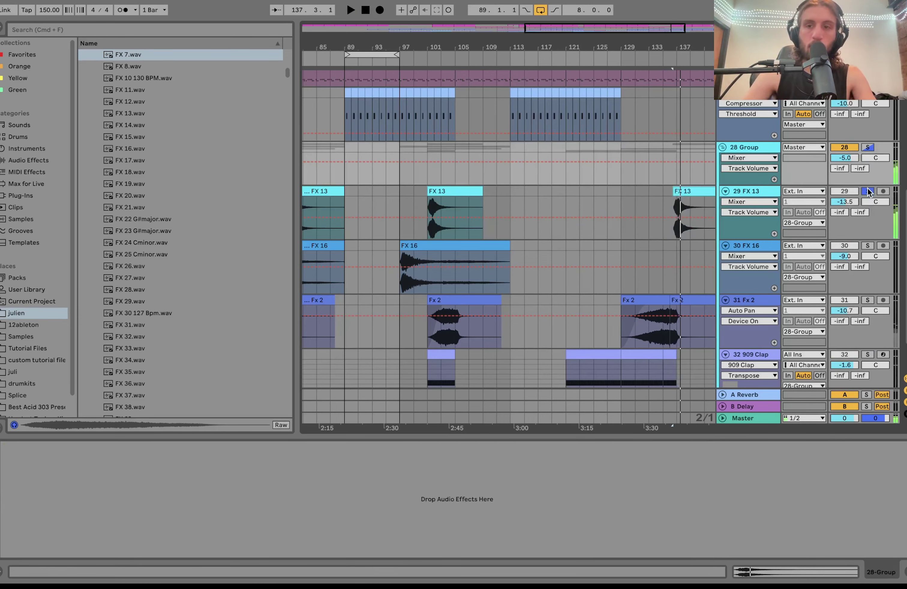
# Step: Unsolo FX 13, play the full mix from the FX 13 clip at bar 48.3, and fold the 28 Group
pyautogui.click(867, 191)
pyautogui.press('space')
pyautogui.press('-')
pyautogui.press('-')
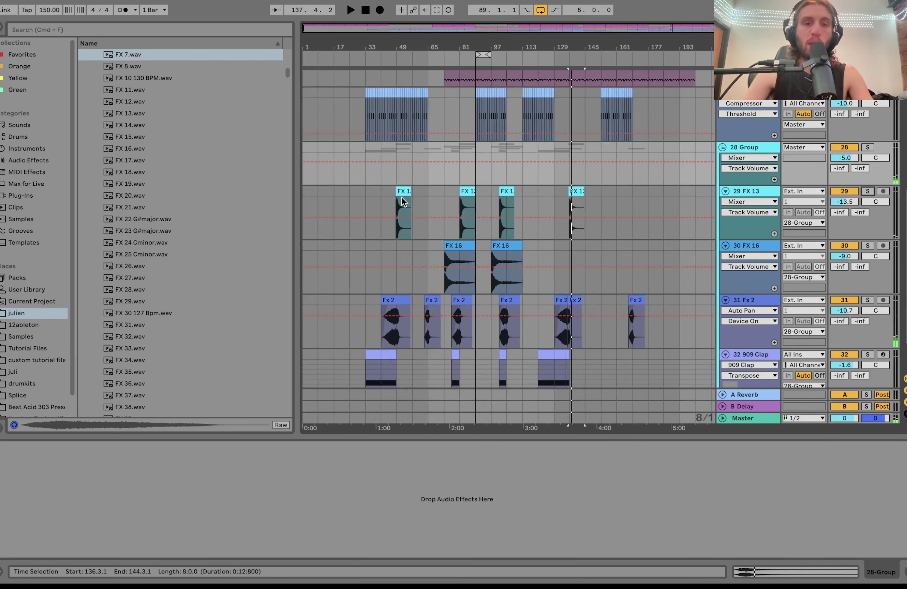
pyautogui.click(402, 191)
pyautogui.press('space')
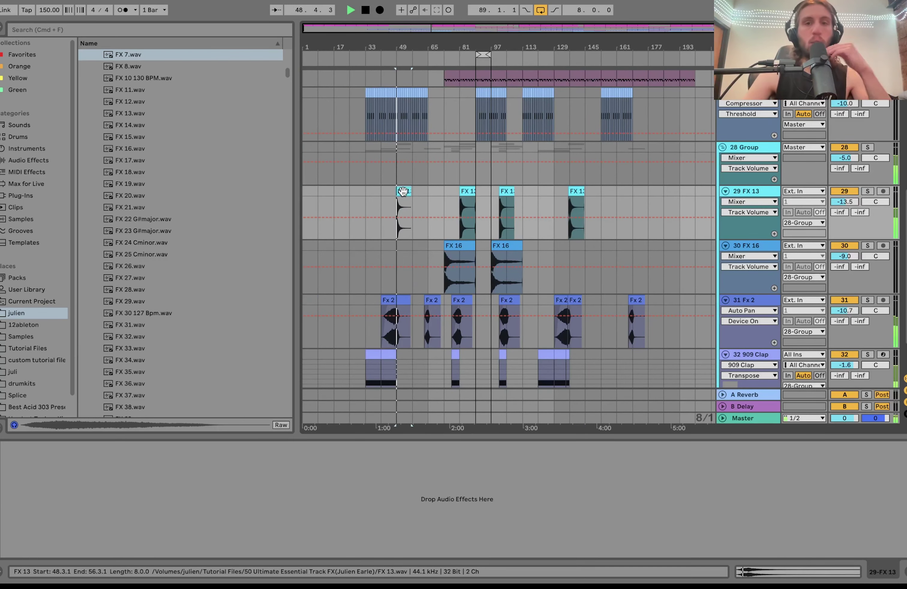
pyautogui.click(723, 147)
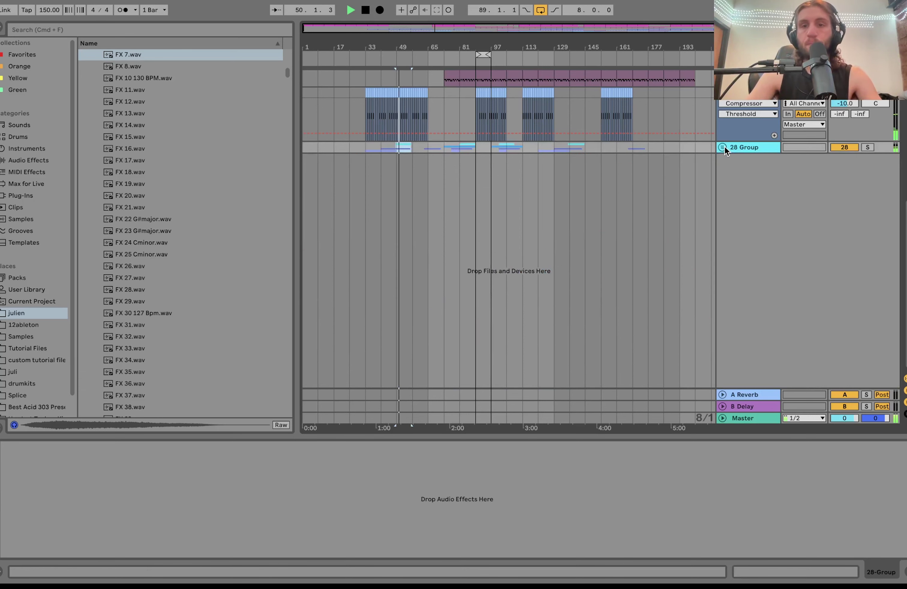
# Step: Stop playback and play the full mix from bar 137 of the reese track's clip
pyautogui.press('space')
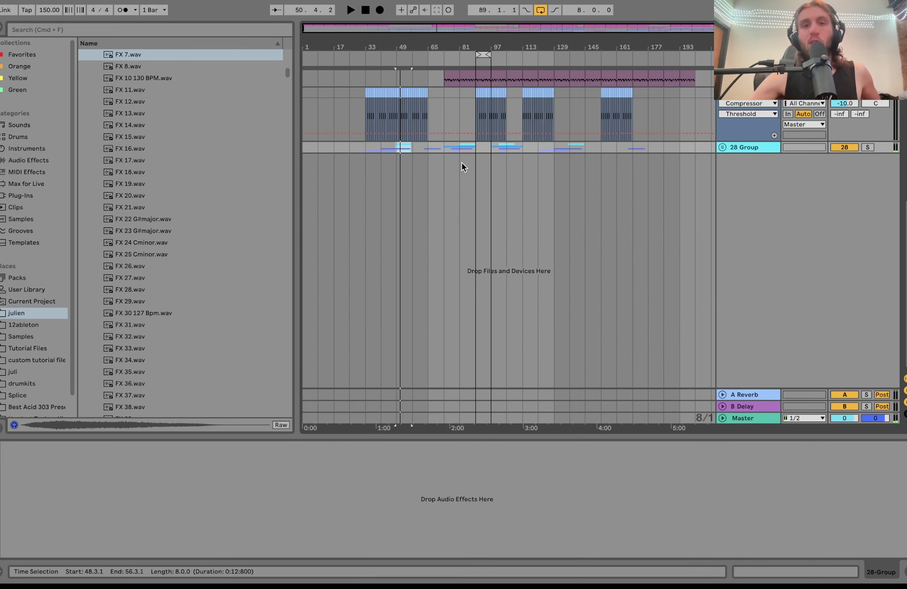
pyautogui.scroll(10, 461, 163)
pyautogui.click(577, 286)
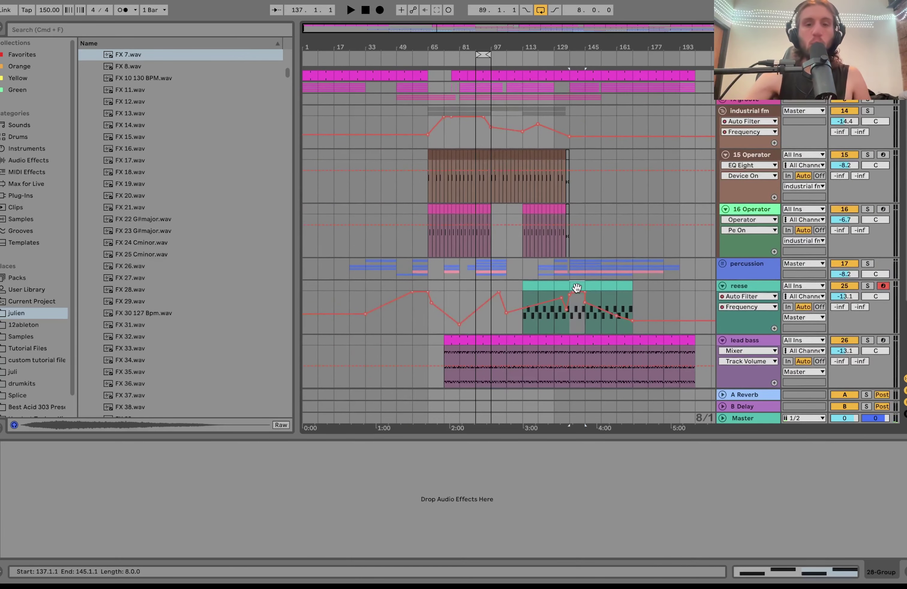
pyautogui.press('space')
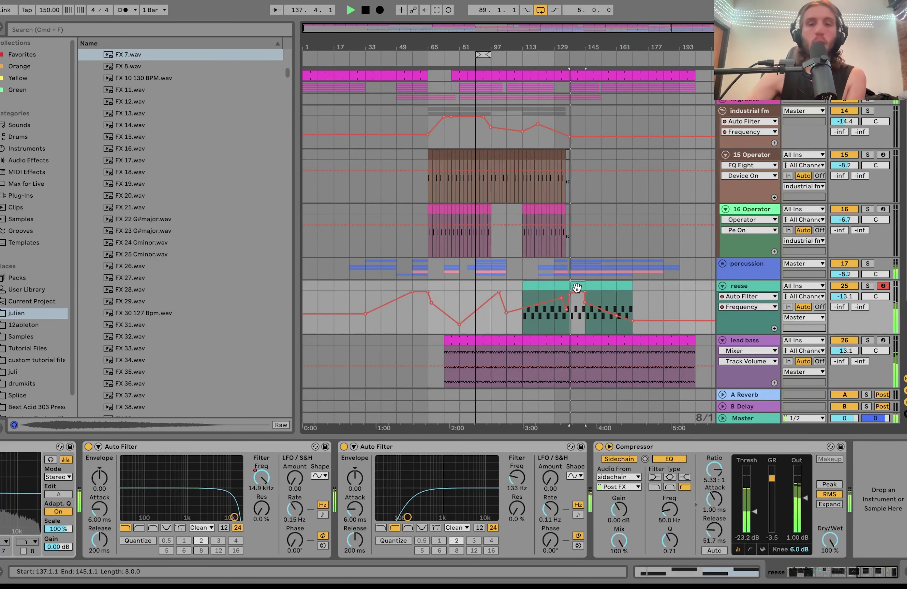
pyautogui.scroll(3, 577, 287)
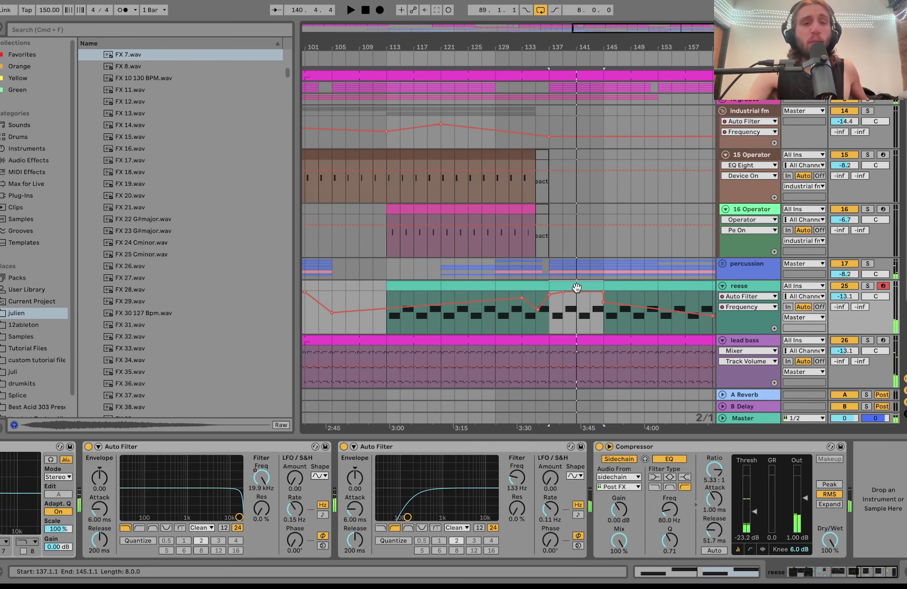
pyautogui.scroll(-3, 577, 288)
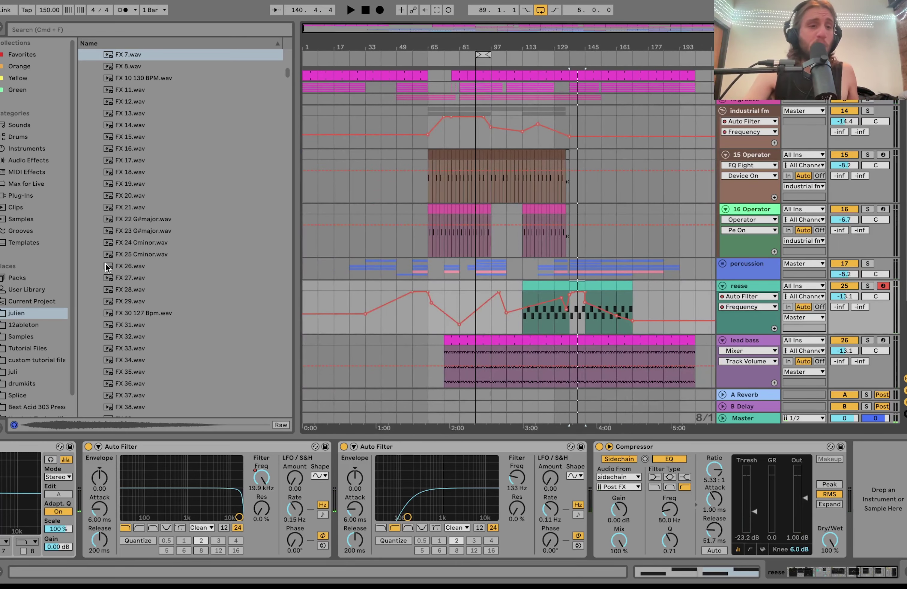
# Step: Browse the Current Project folder and the installed Packs
pyautogui.click(44, 302)
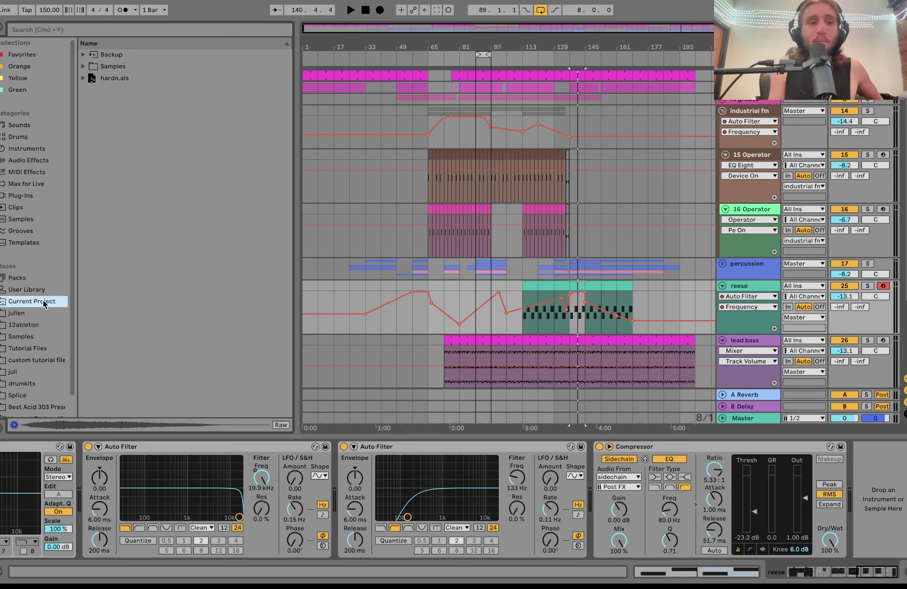
pyautogui.click(33, 279)
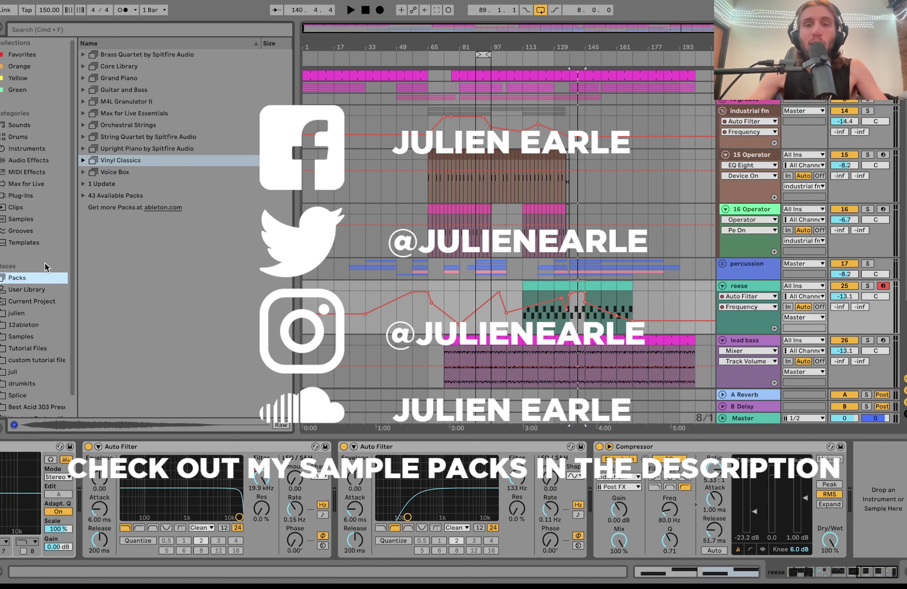
# Step: Fold all arrangement tracks at once, including the industrial fm group, reese and lead bass
pyautogui.click(738, 111)
pyautogui.hotkey('alt', 'u')
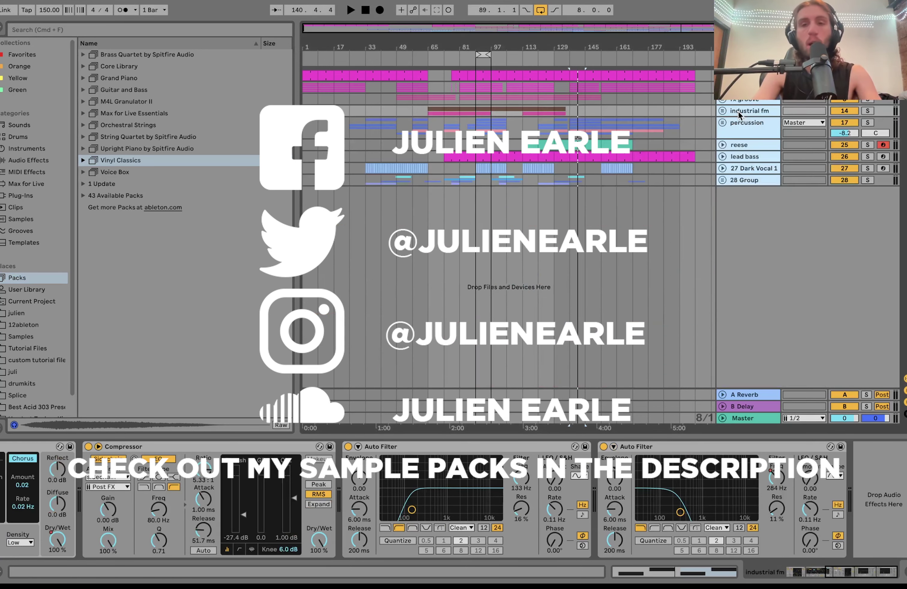